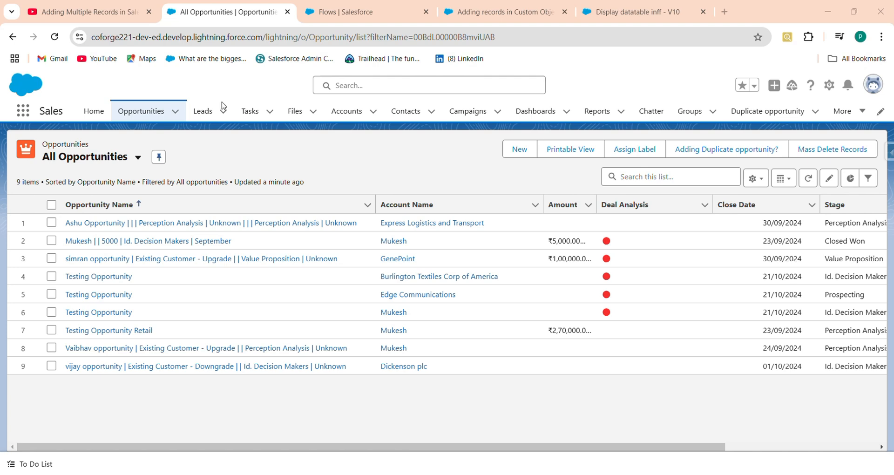
Launch the Adding Duplicate opportunity? action from the All Opportunities list.
left_click(74, 16)
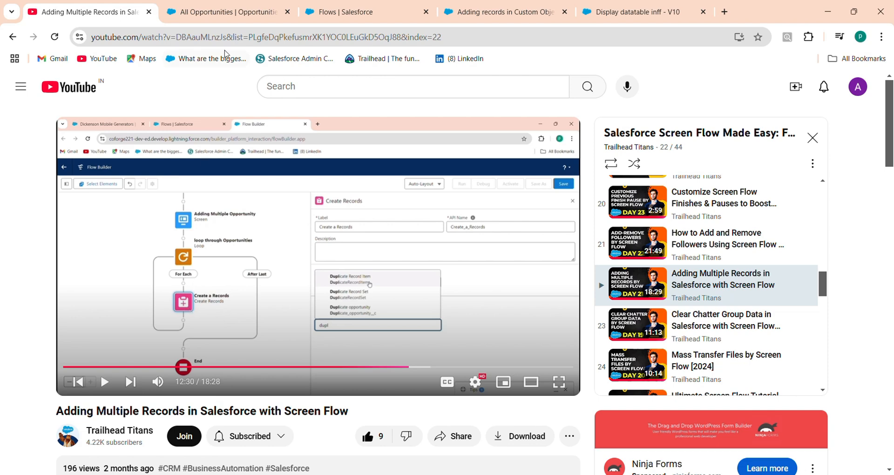
left_click(236, 13)
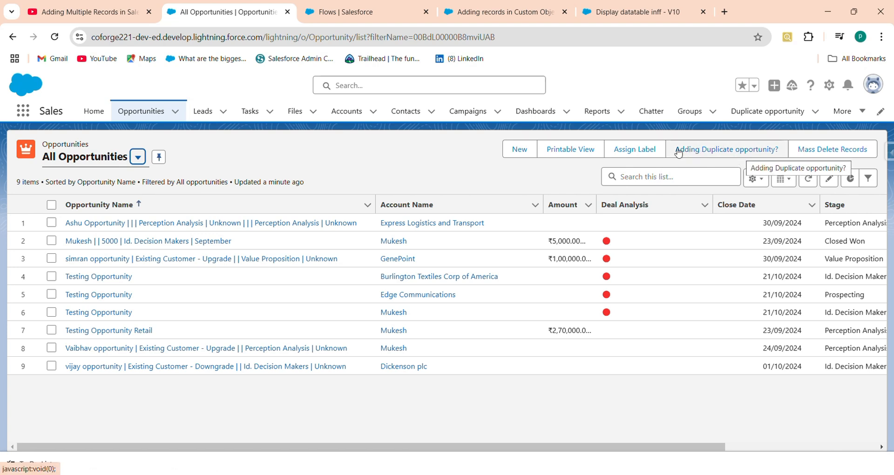
left_click(160, 116)
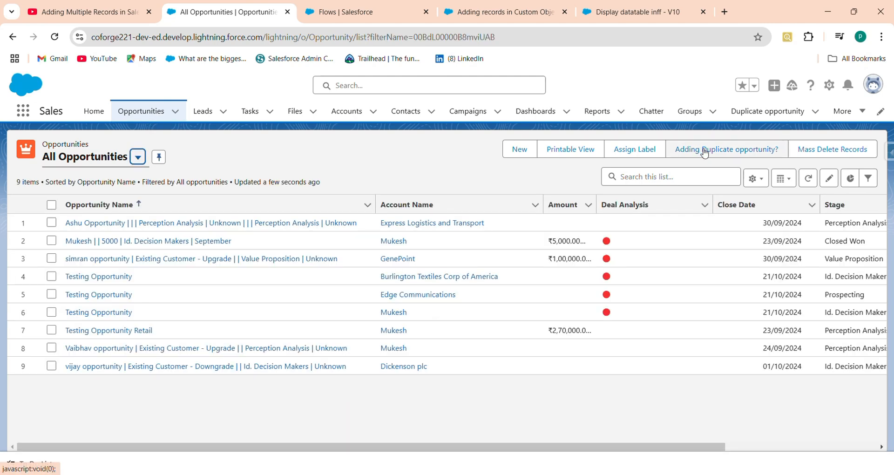
left_click(704, 150)
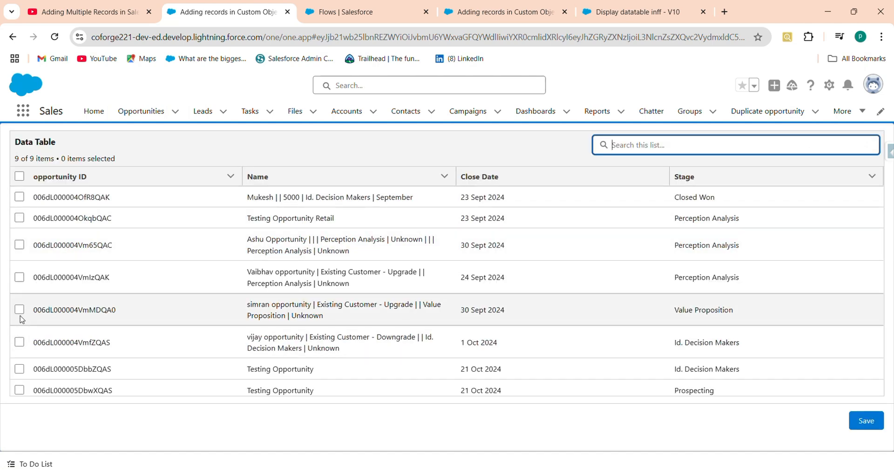
Select the two Id. Decision Makers opportunities closing 1 Oct 2024 and 21 Oct 2024, save them as duplicates and finish the flow.
key("Tab")
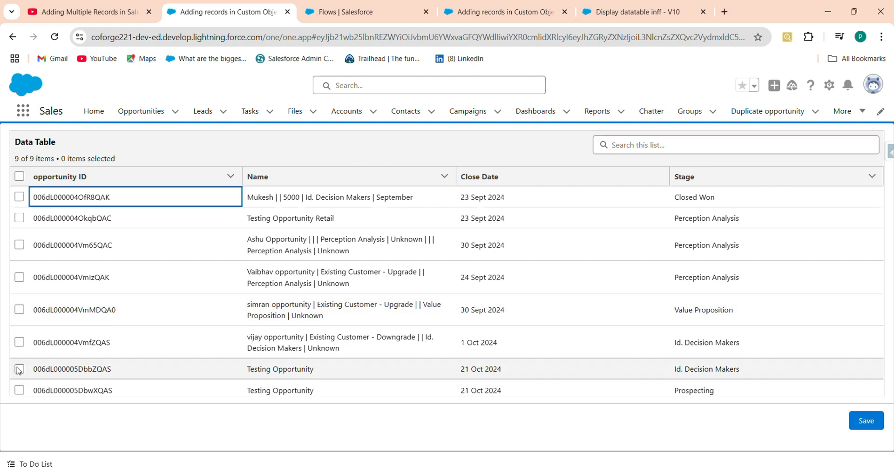
left_click(18, 370)
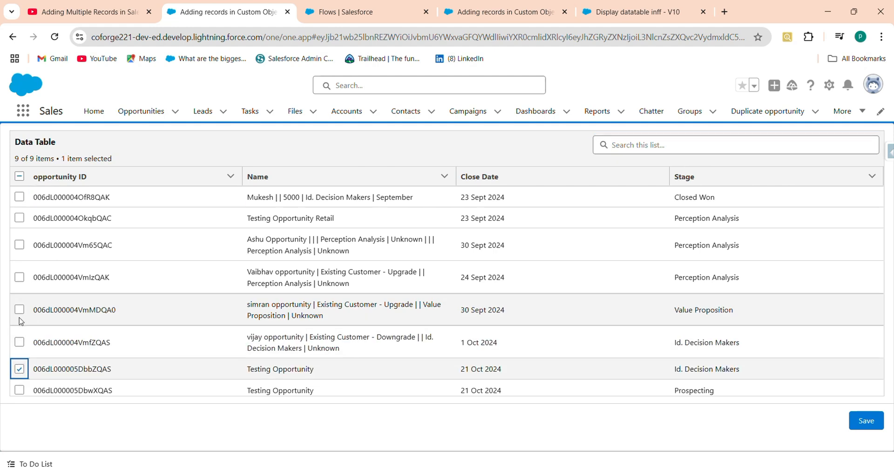
left_click(19, 343)
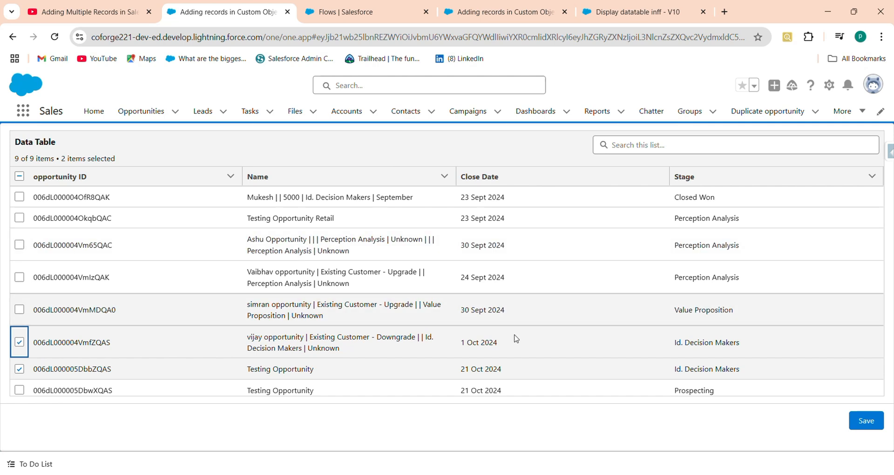
left_click(869, 426)
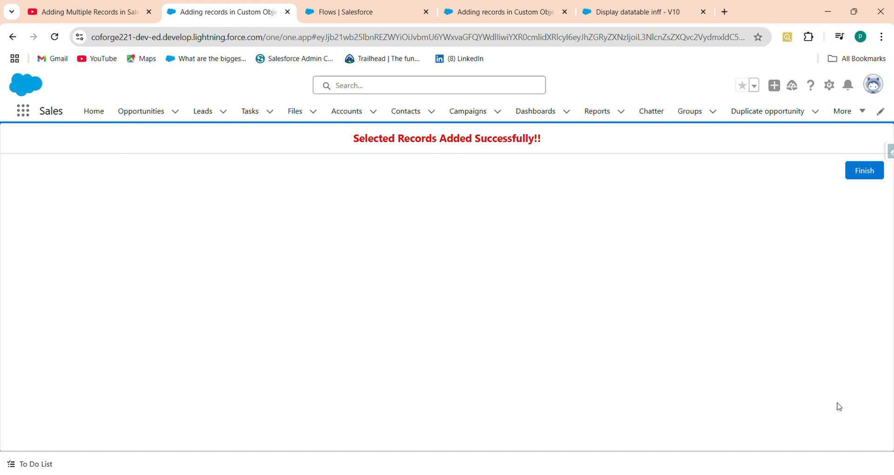
left_click(858, 172)
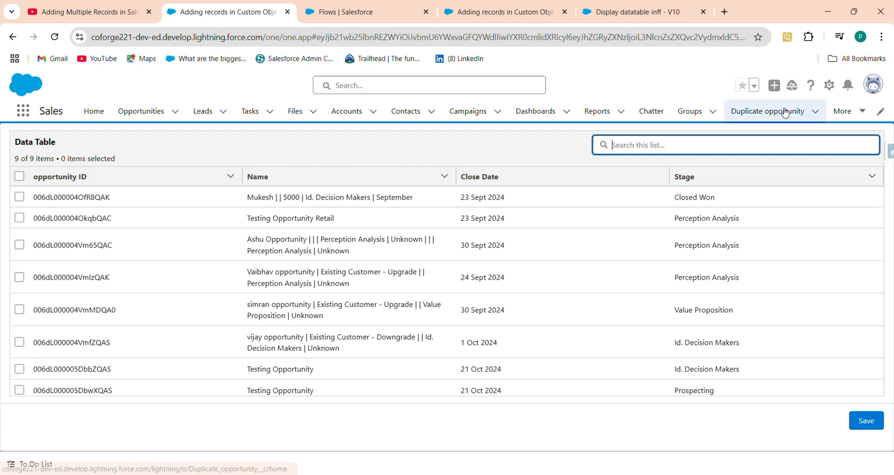
Open the Duplicate opportunity list and sort it by Created Date, newest first.
left_click(750, 121)
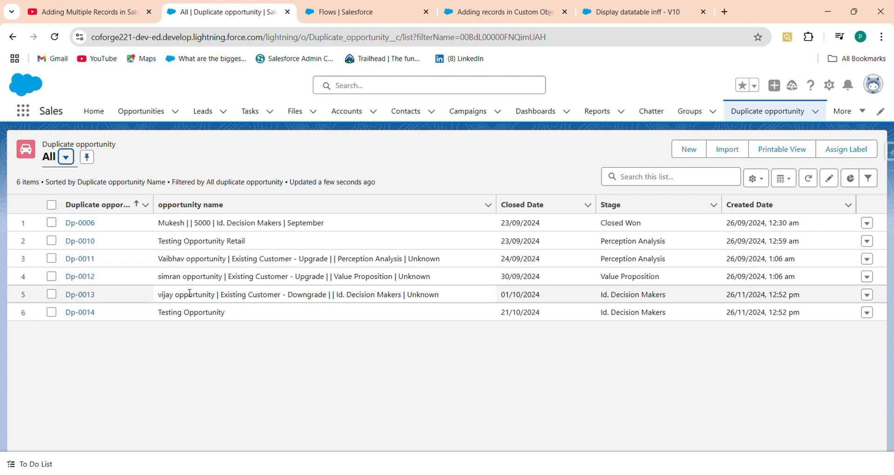
left_click(759, 205)
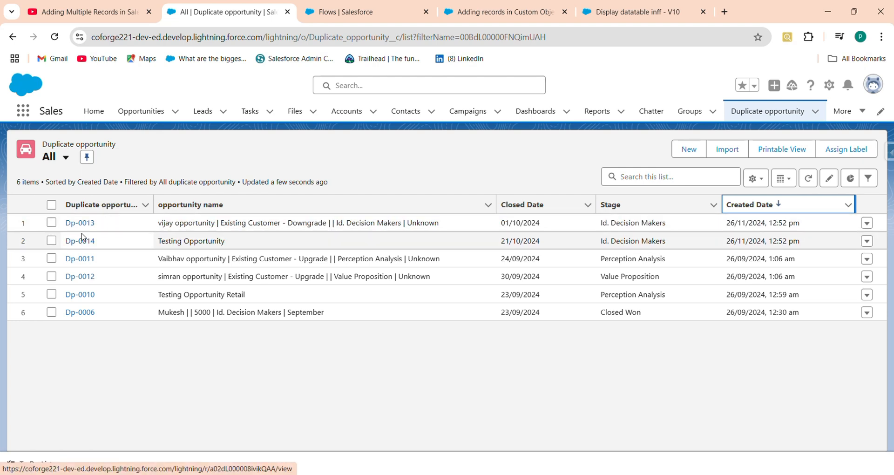
Filter the Duplicate opportunity list to records whose Created Date equals TODAY, and save the filter.
left_click(869, 180)
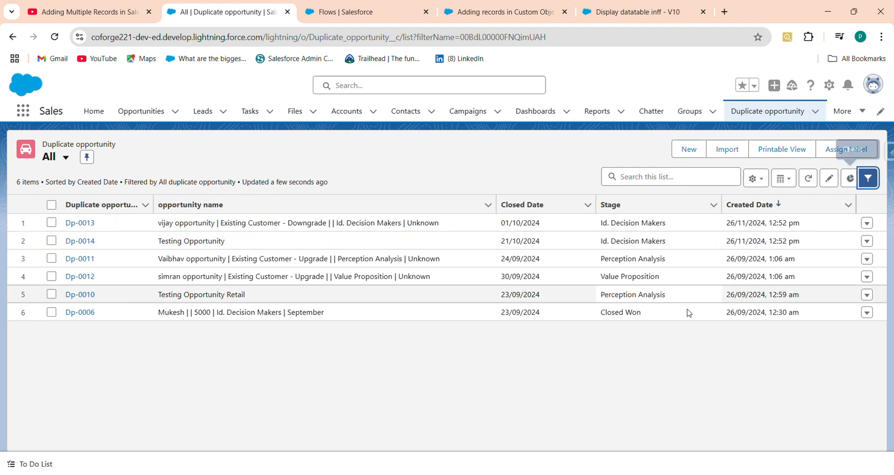
left_click(723, 278)
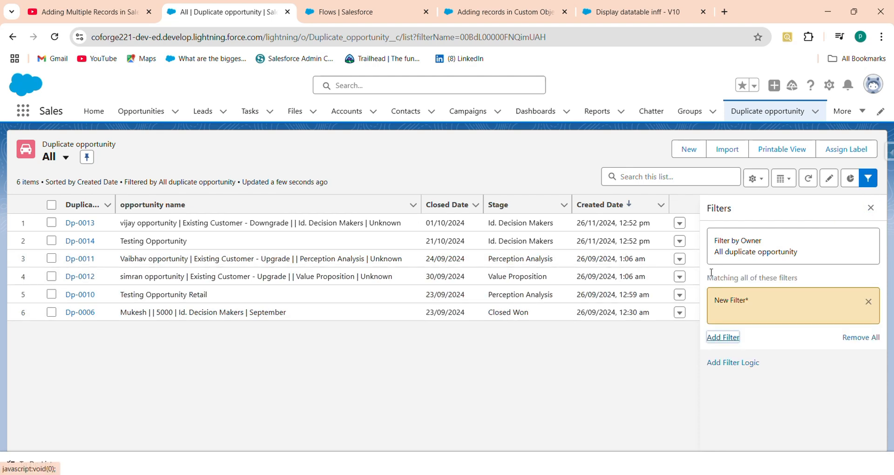
left_click(587, 248)
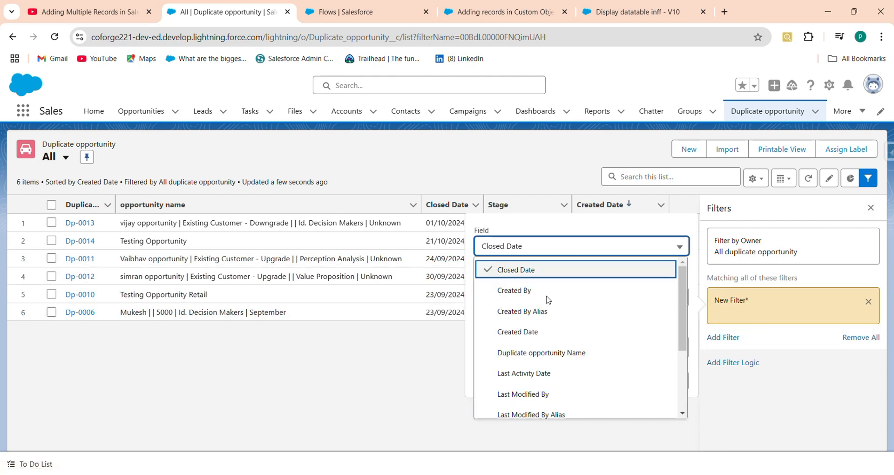
left_click(554, 332)
left_click(525, 352)
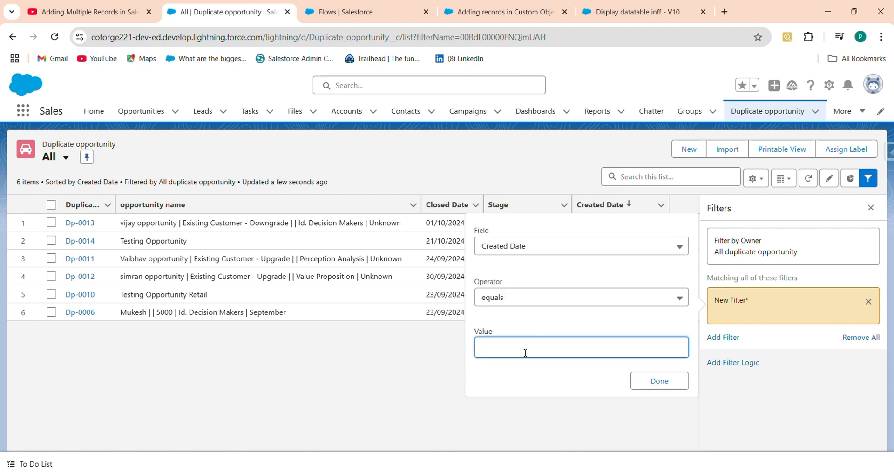
type("Today")
left_click(657, 381)
left_click(847, 212)
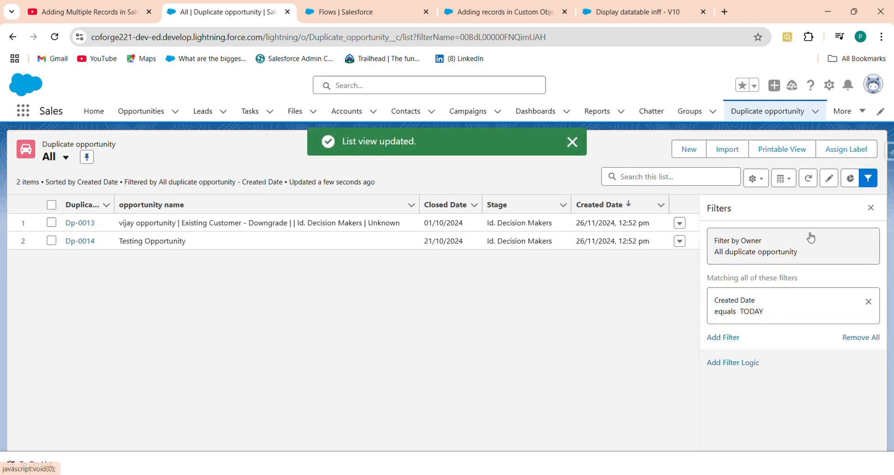
left_click(871, 208)
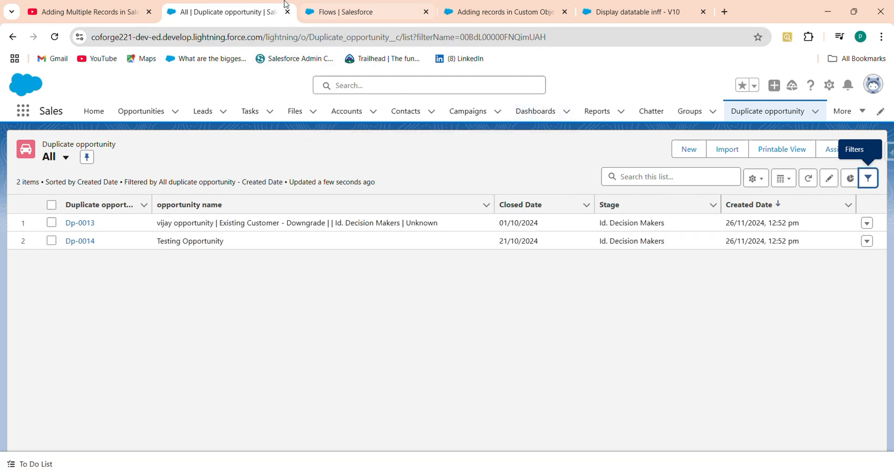
Switch to the Adding records in Custom Objects flow in Flow Builder and reload it, discarding the unsaved Create Records changes.
left_click(96, 7)
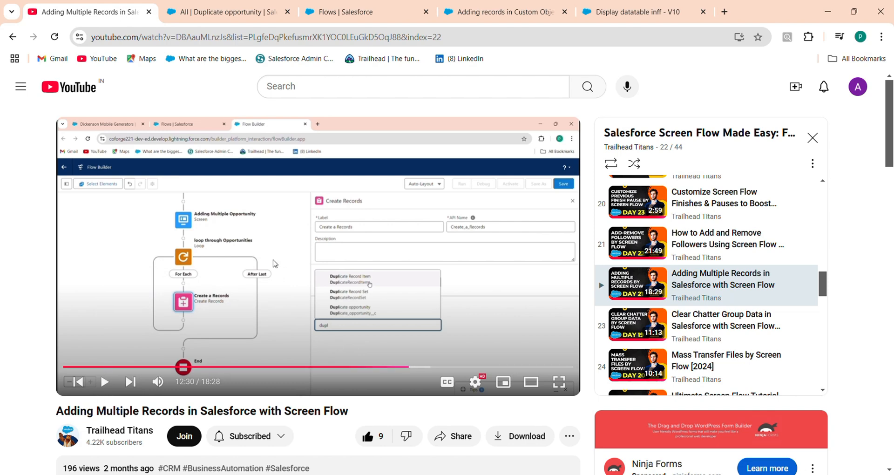
left_click(325, 17)
left_click(534, 18)
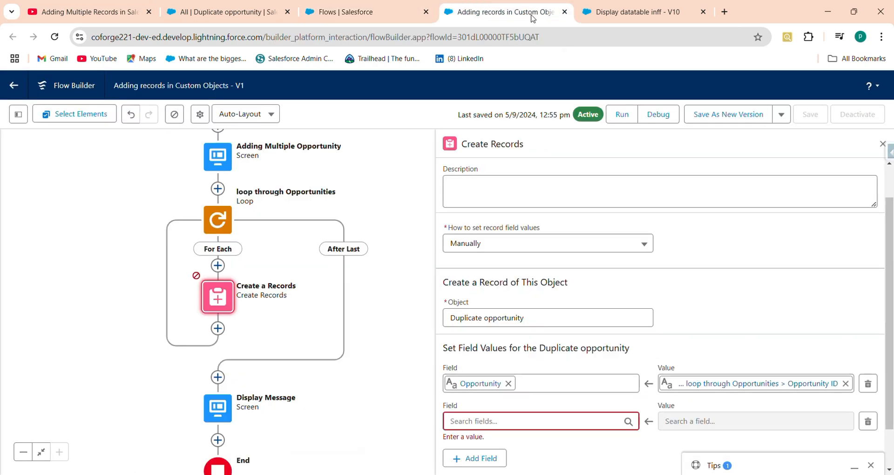
left_click(883, 144)
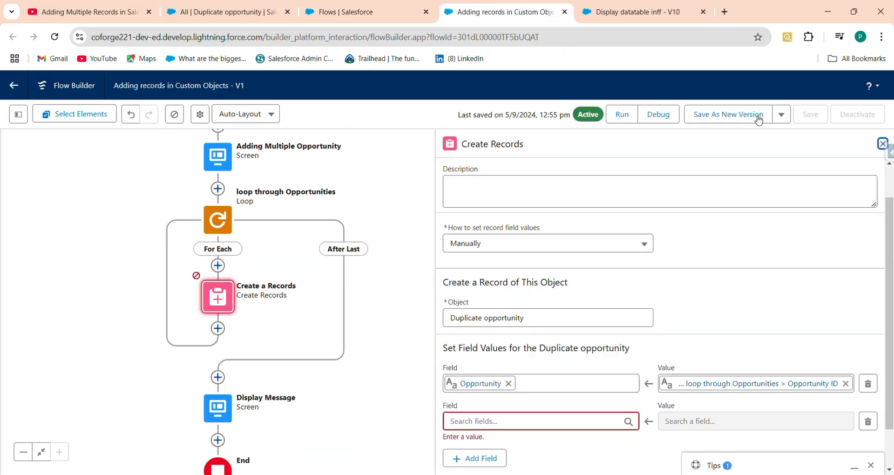
left_click(55, 39)
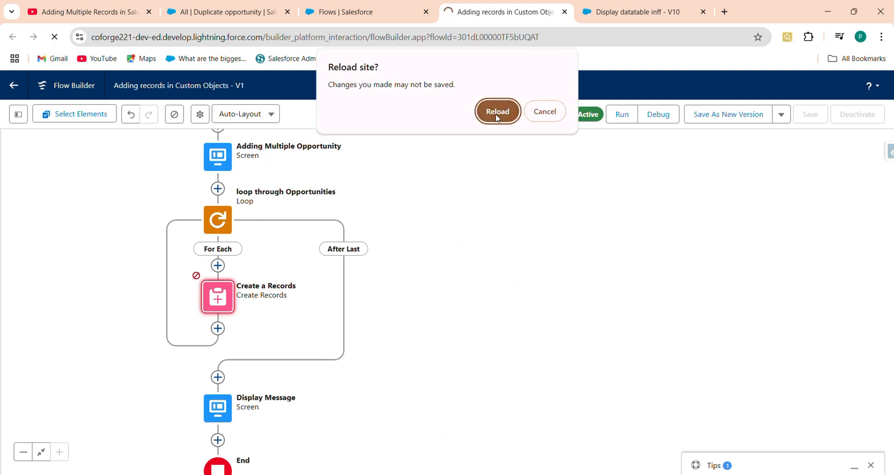
left_click(497, 116)
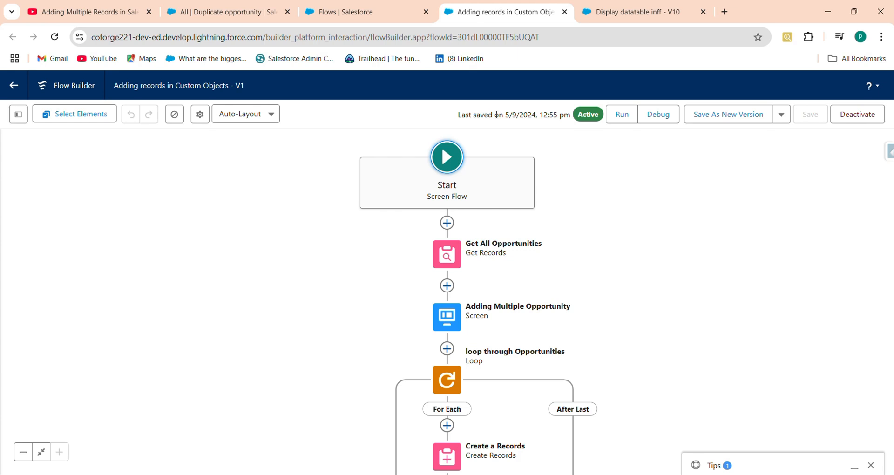
Open the Create a Records element inside the opportunities loop for editing.
scroll(392, 183, "down", 3)
left_click_drag(386, 266, 390, 252)
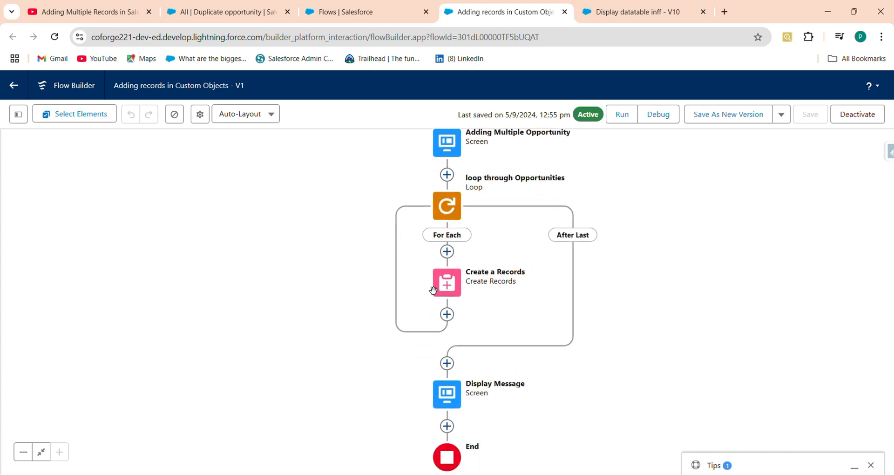
left_click(454, 291)
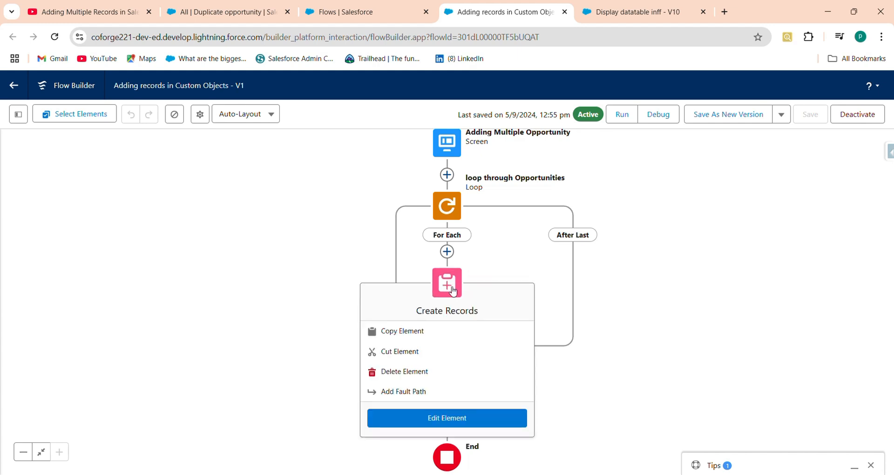
left_click(493, 419)
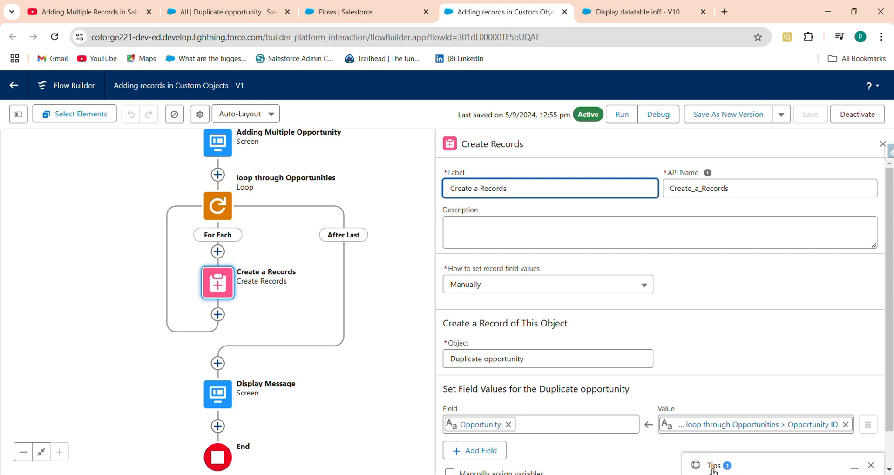
Read the flow's tip on database elements inside a loop, including the advice on collection variables, and close it.
left_click(730, 472)
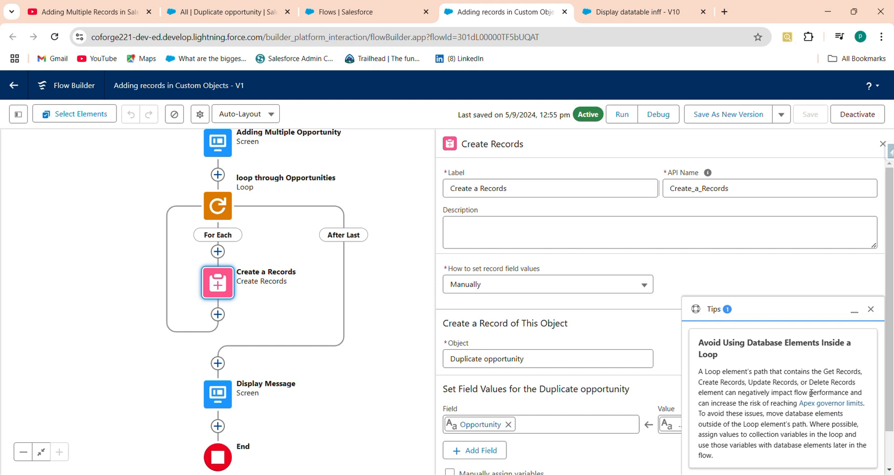
left_click_drag(795, 392, 848, 394)
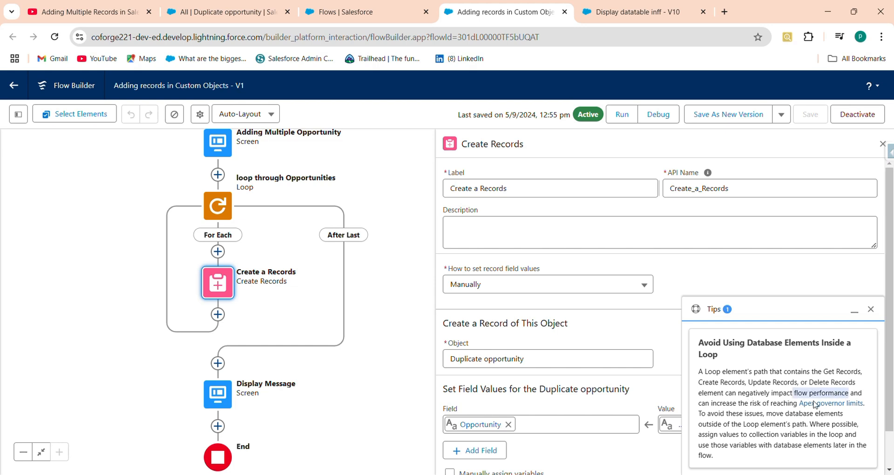
left_click(710, 405)
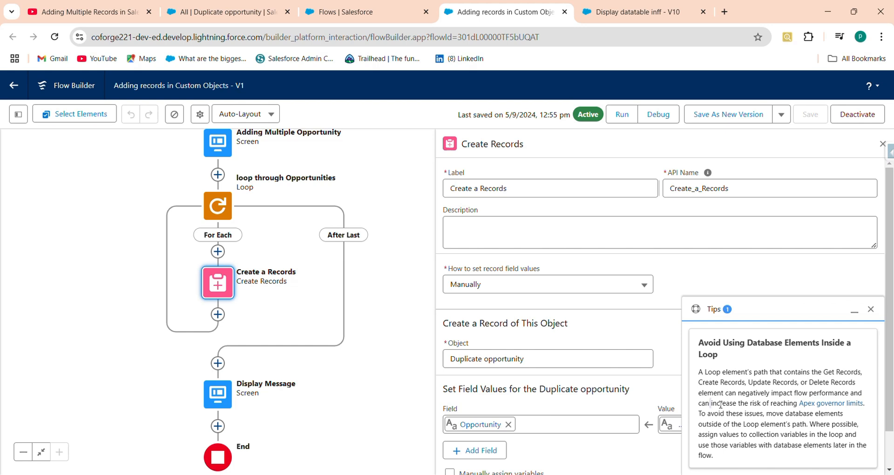
left_click_drag(711, 404, 864, 404)
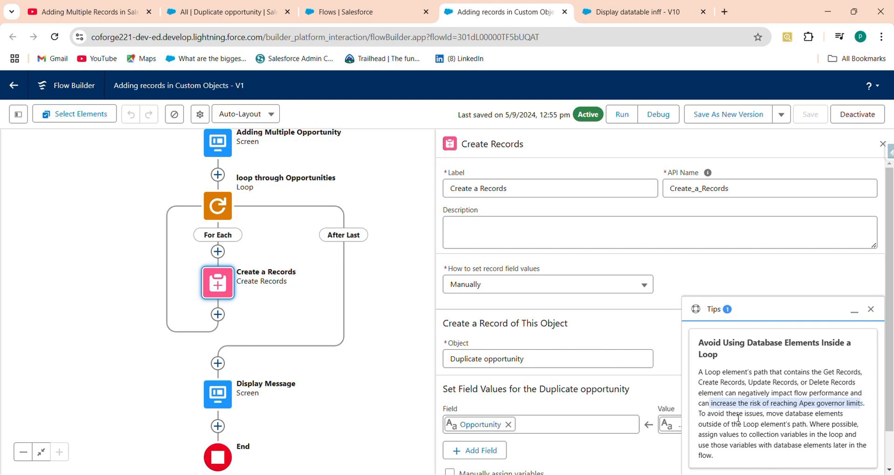
left_click(721, 422)
left_click_drag(721, 415, 760, 416)
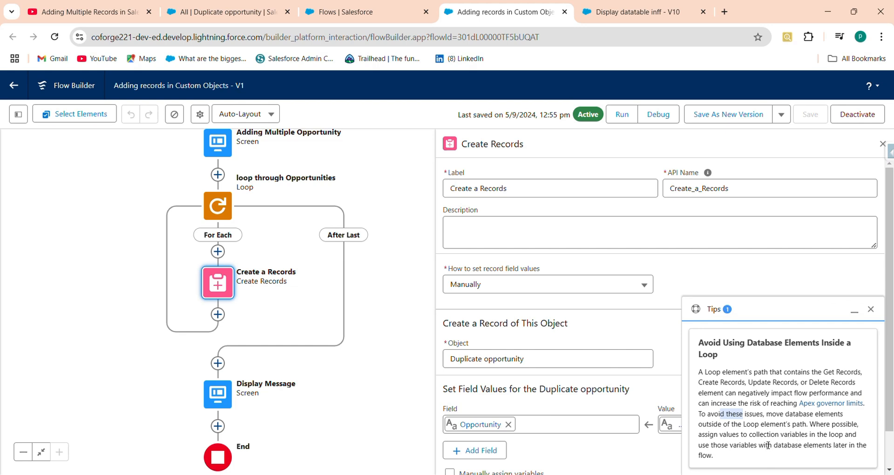
left_click(748, 435)
left_click_drag(753, 436, 810, 438)
left_click_drag(717, 446, 819, 448)
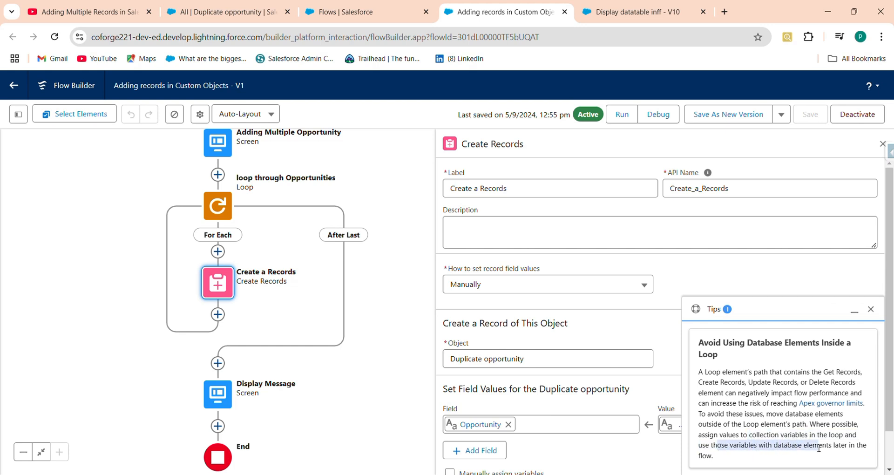
left_click(871, 310)
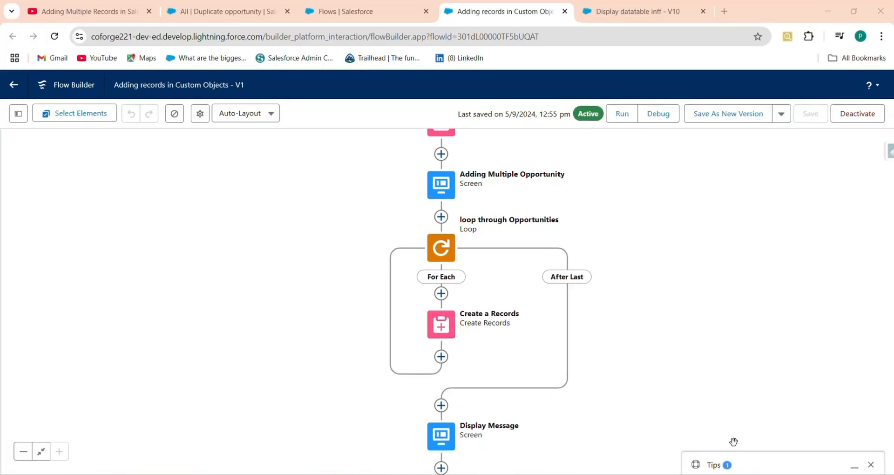
left_click(748, 462)
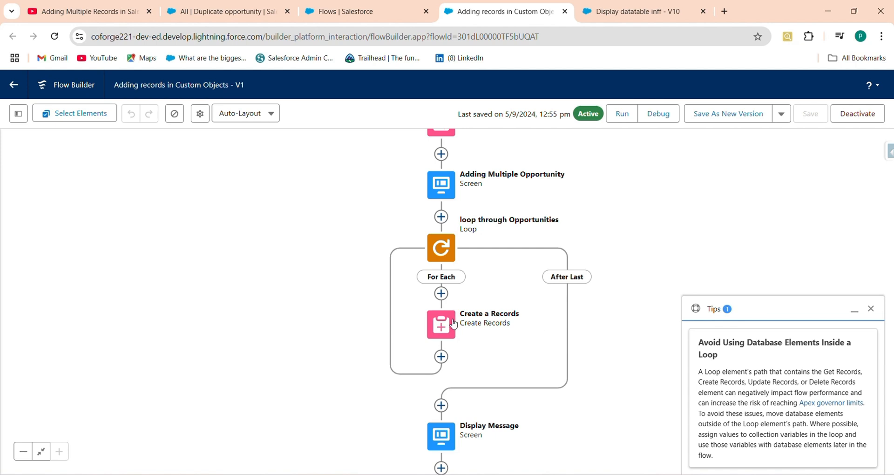
left_click(871, 309)
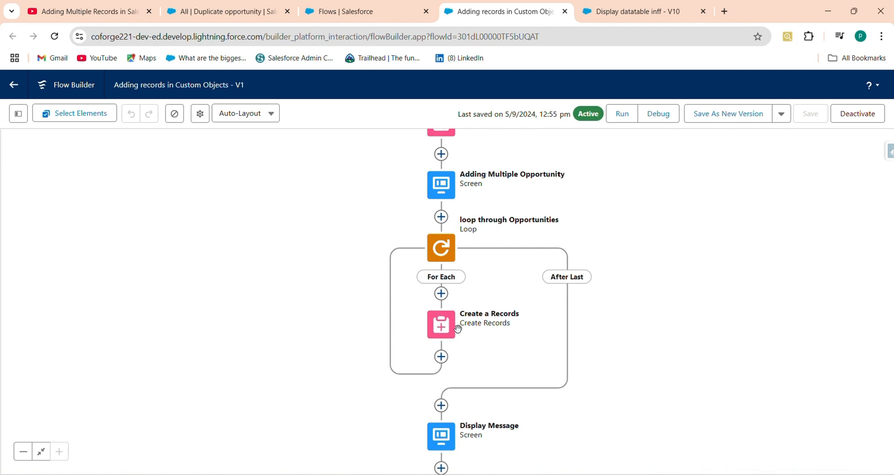
Delete the Create a Records element from inside the opportunities loop.
left_click(451, 328)
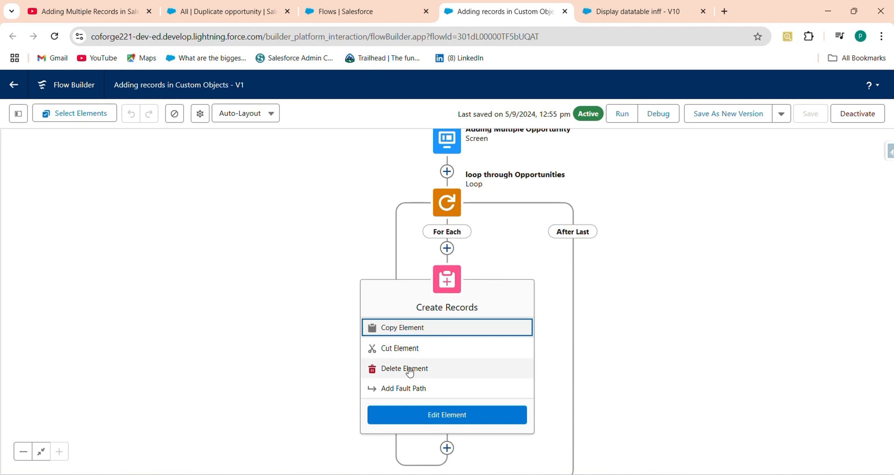
left_click(391, 371)
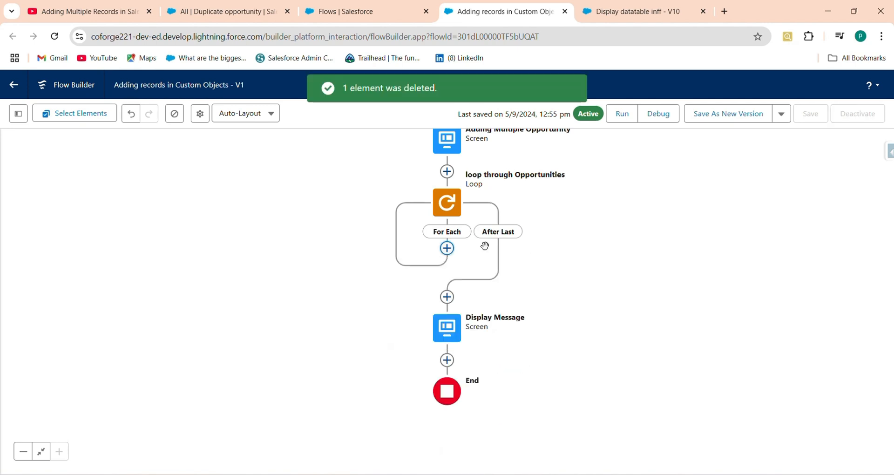
Add an Assignment element on the loop's For Each path and label it Single_Opportunity.
left_click_drag(325, 226, 326, 260)
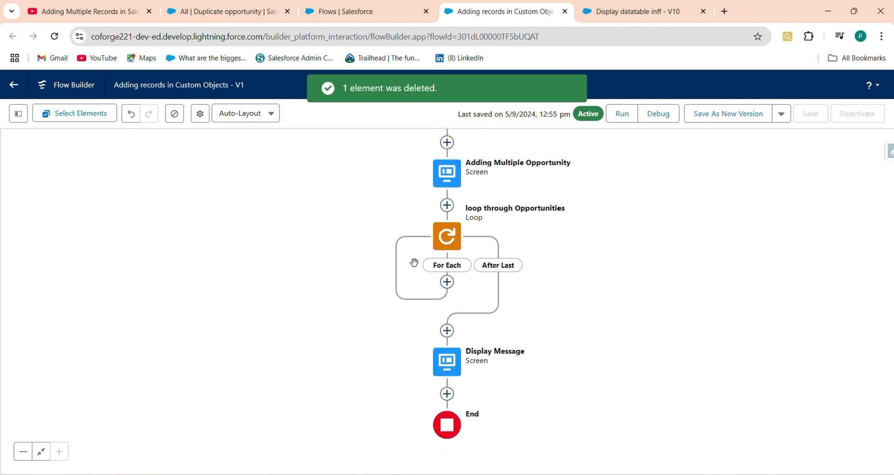
left_click_drag(413, 279, 430, 248)
left_click(466, 253)
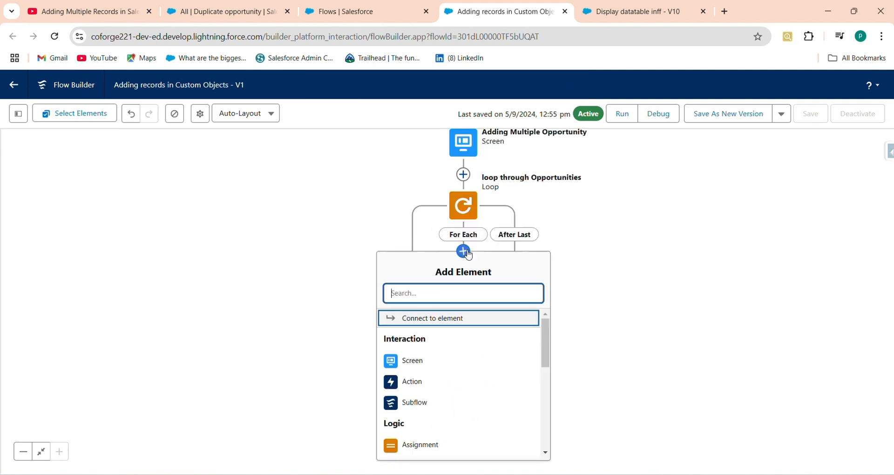
type("A")
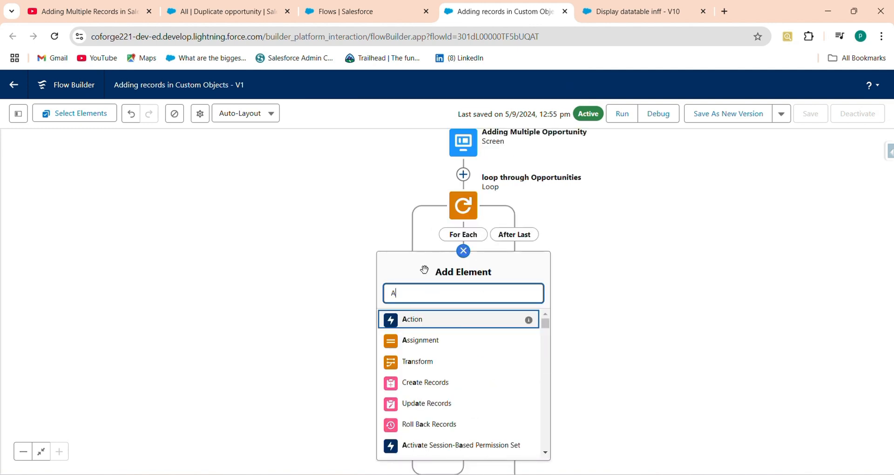
type("ss")
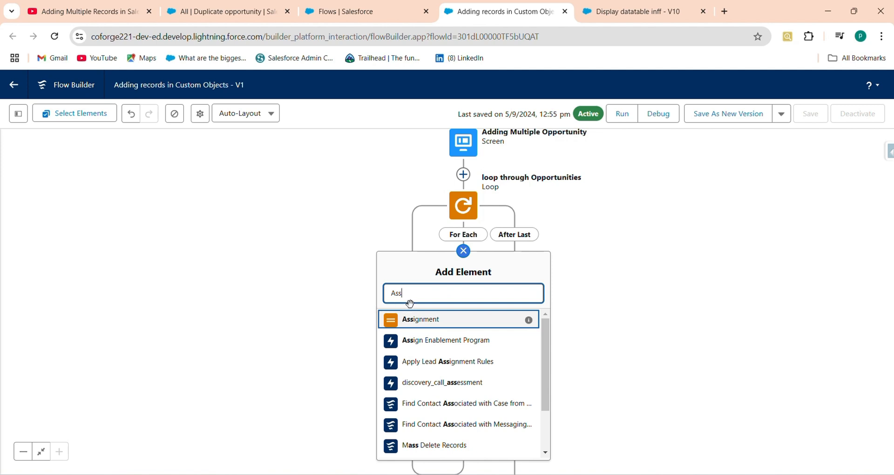
left_click(420, 327)
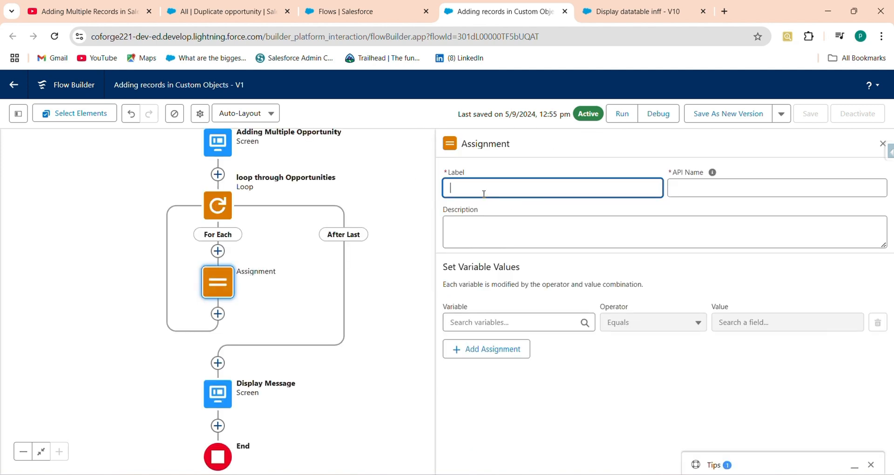
type("Single_Opportunity")
key("Tab")
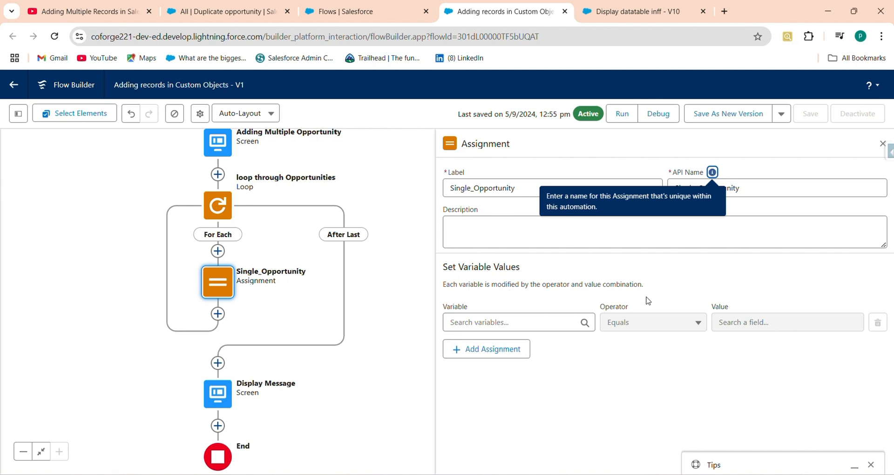
Start a new variable resource for the assignment's variable, with the API name Single_Opportunity_Var.
left_click(523, 315)
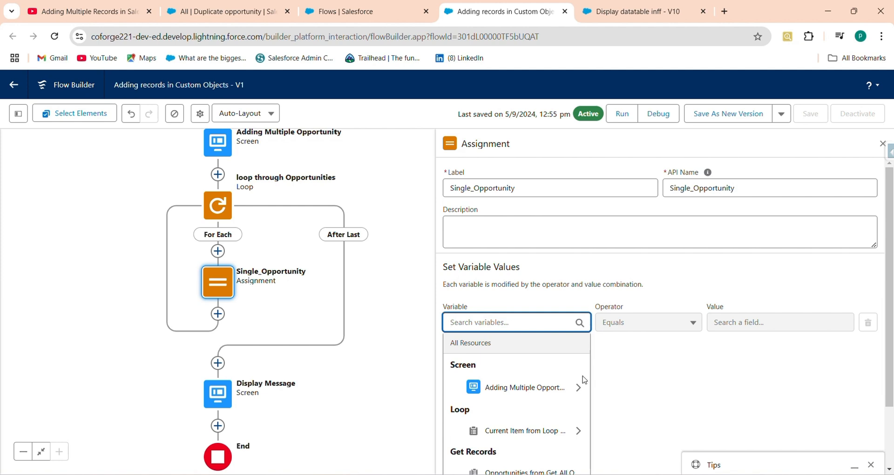
scroll(585, 380, "down", 2)
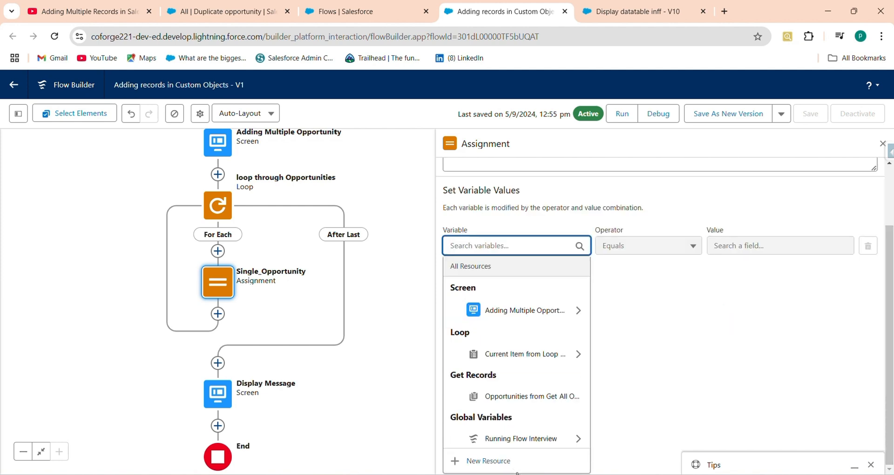
left_click(477, 461)
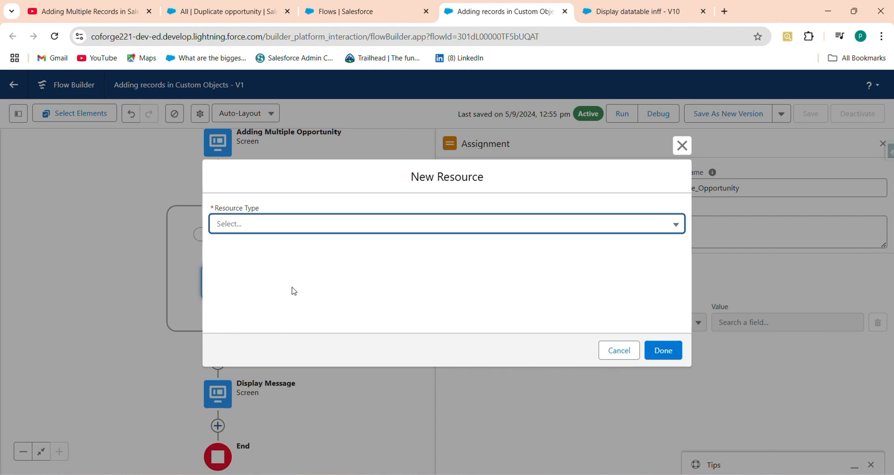
left_click(240, 226)
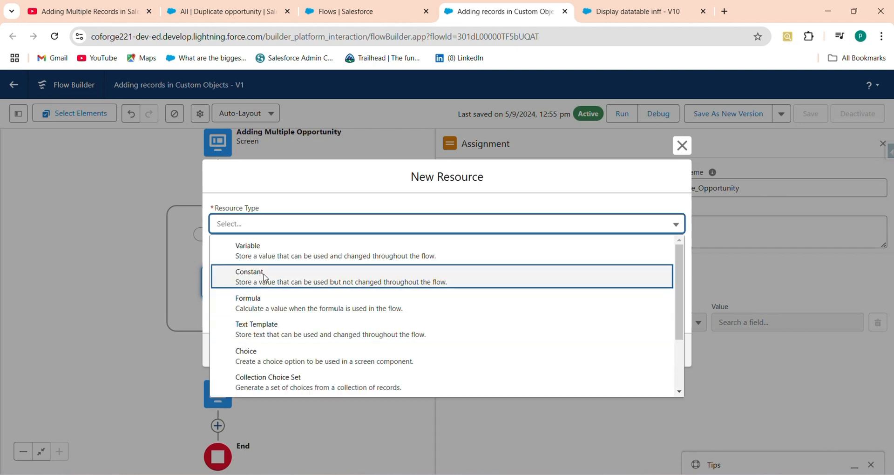
left_click(252, 246)
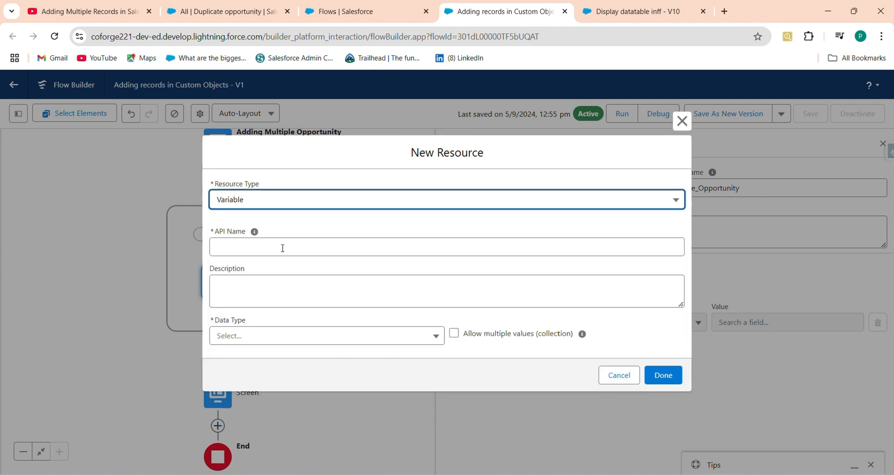
type("Si")
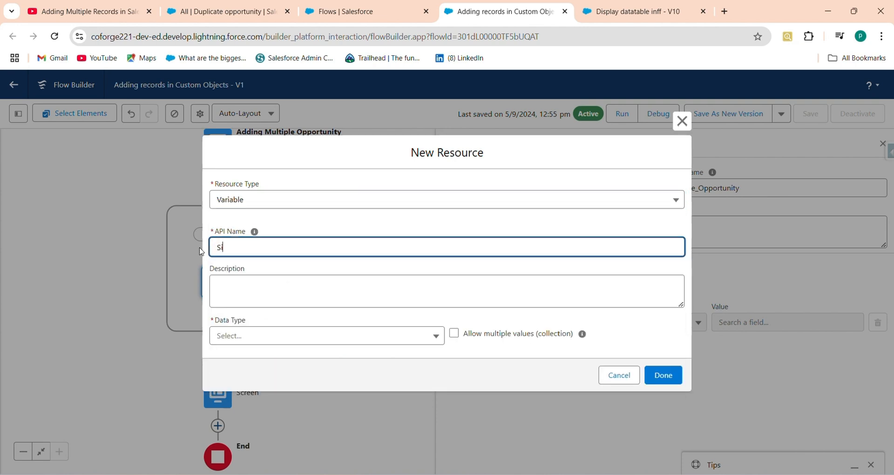
type("ngle_Opporunity")
key("BackSpace")
key("BackSpace")
key("BackSpace")
key("BackSpace")
type("tunity_Var")
Set the variable's data type to Record and its object to Duplicate opportunity, and finish creating it as a single-value variable.
left_click(289, 343)
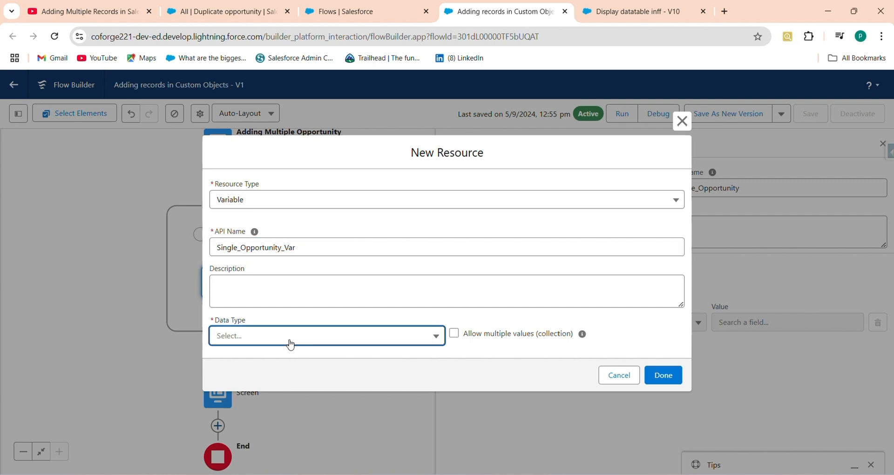
left_click(284, 199)
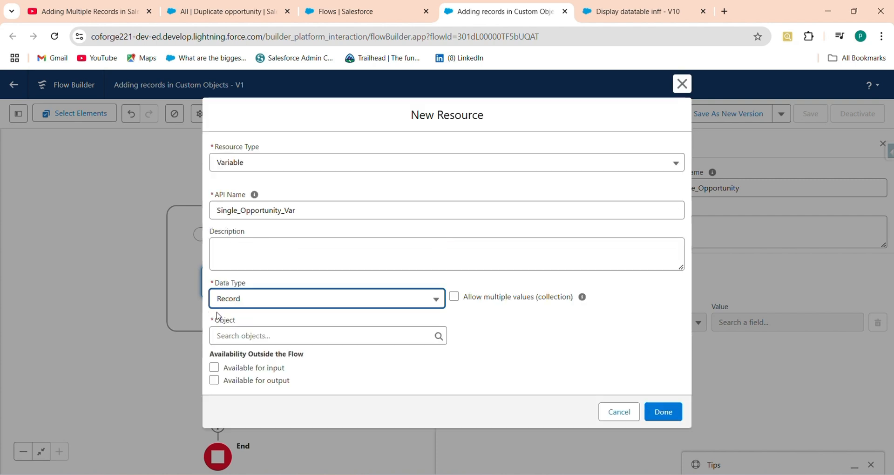
left_click(236, 335)
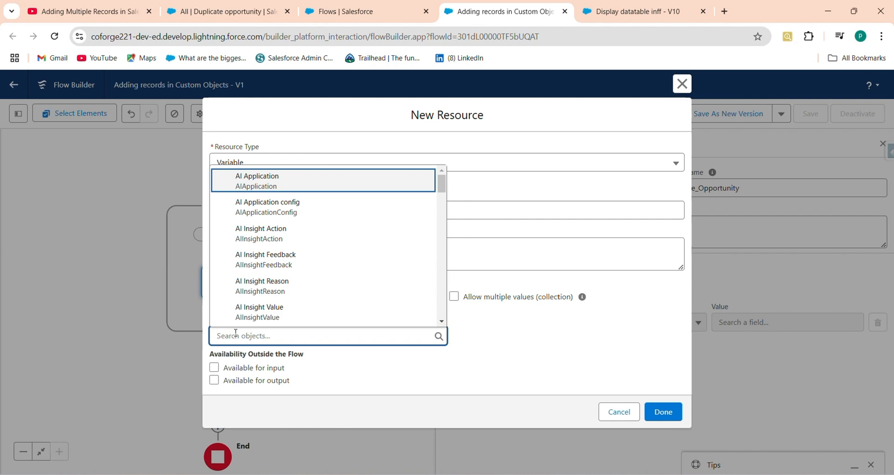
type("du")
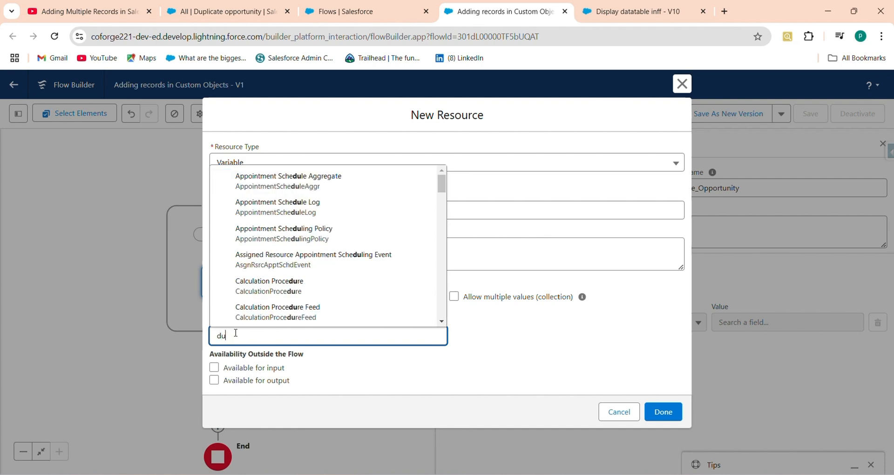
type("p")
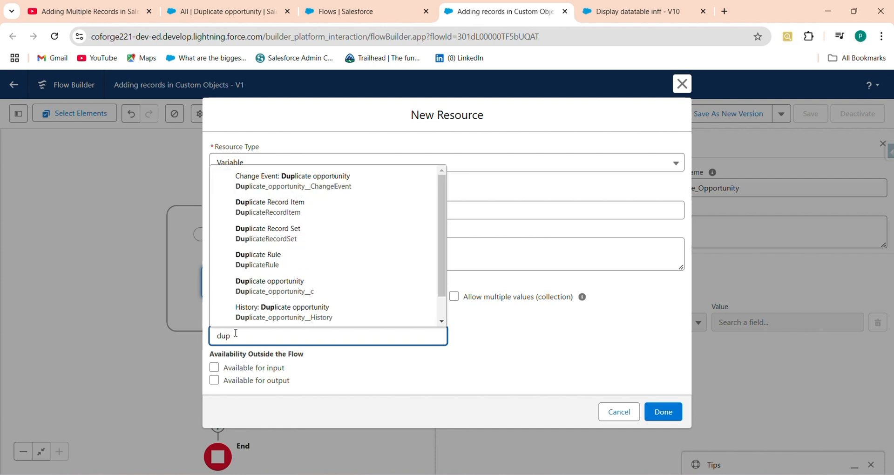
left_click(407, 285)
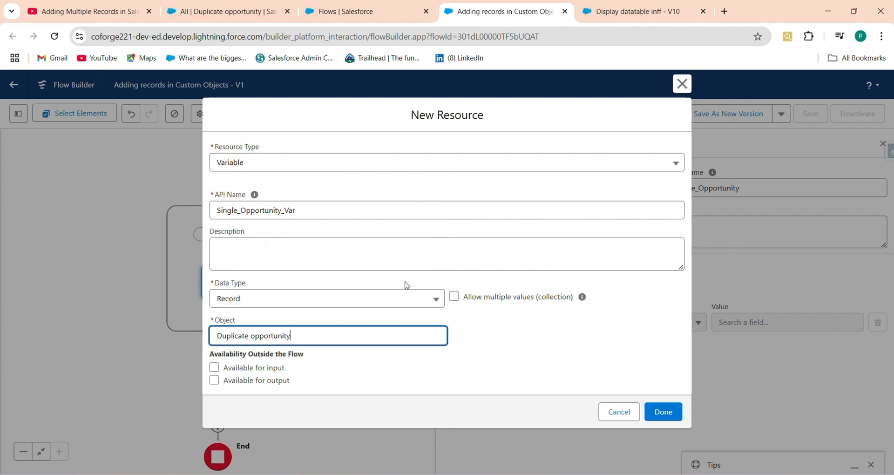
left_click(572, 352)
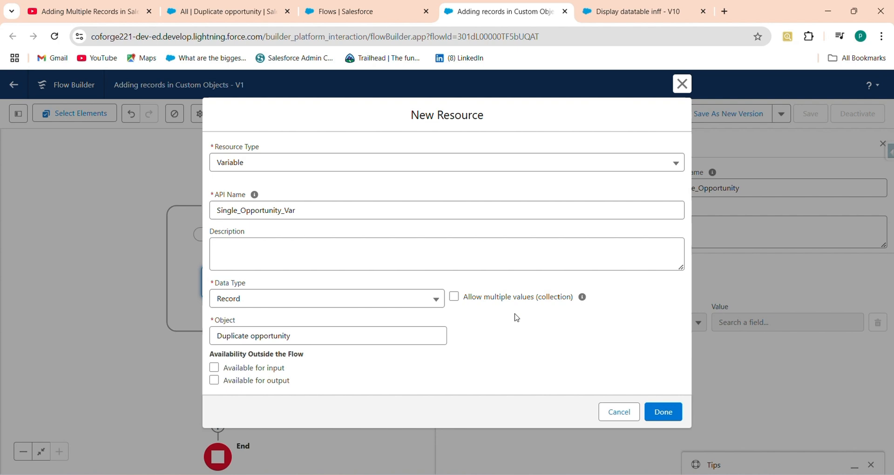
left_click(663, 411)
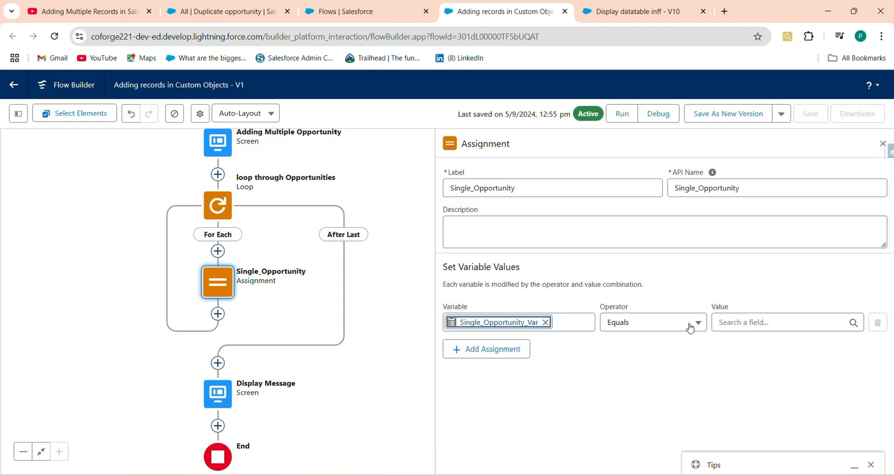
Try to assign the current item from the opportunities loop to the whole Single_Opportunity_Var record.
left_click(745, 322)
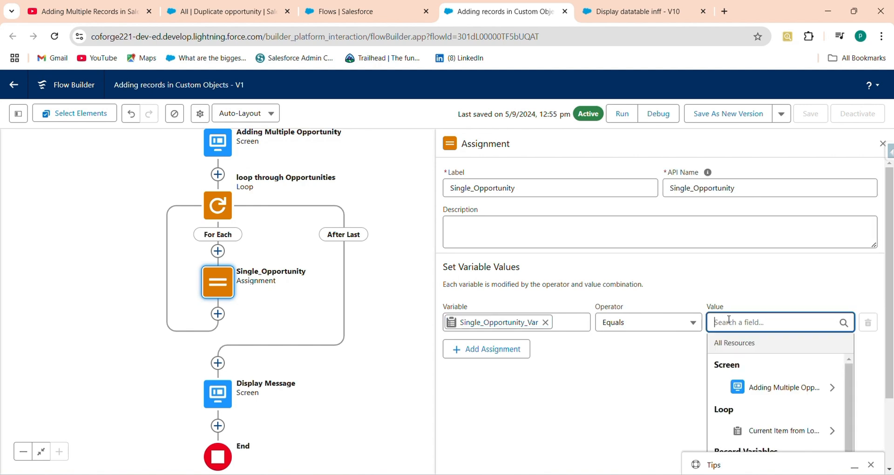
scroll(871, 361, "down", 2)
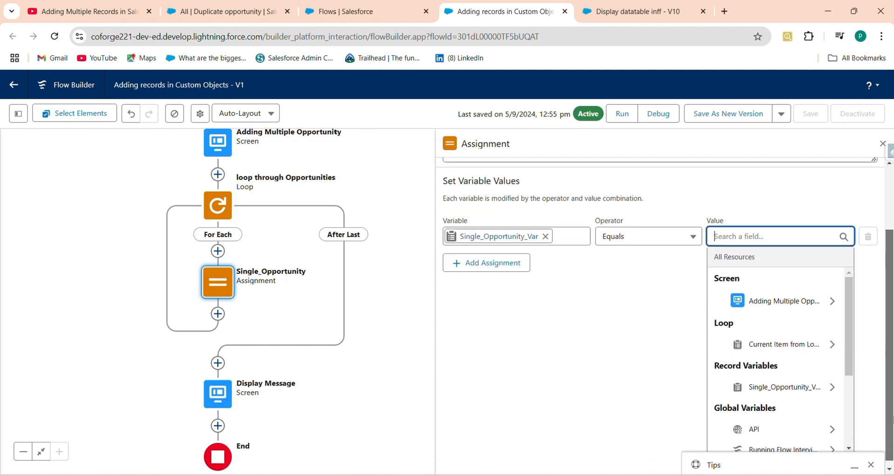
left_click(747, 348)
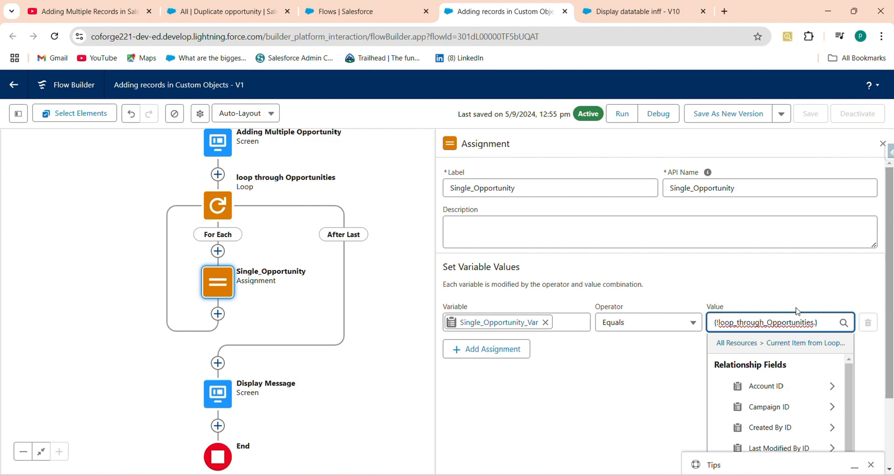
Change the assignment's variable to the Opportunity field of Single_Opportunity_Var.
left_click(489, 322)
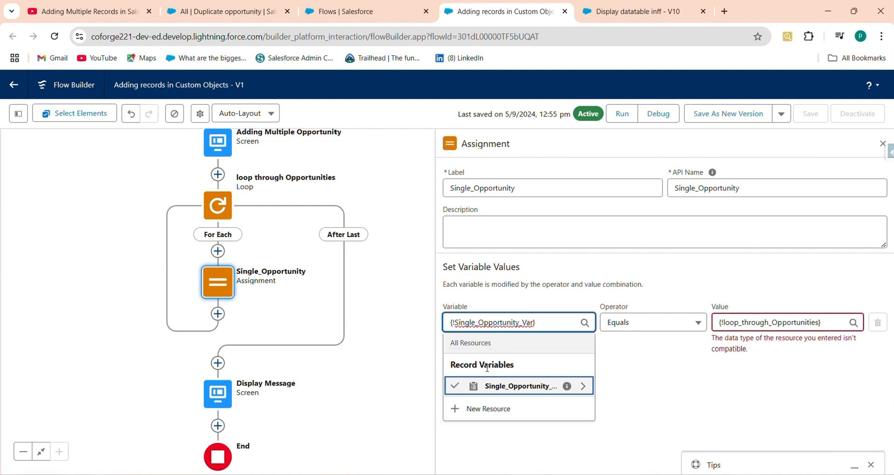
left_click(502, 394)
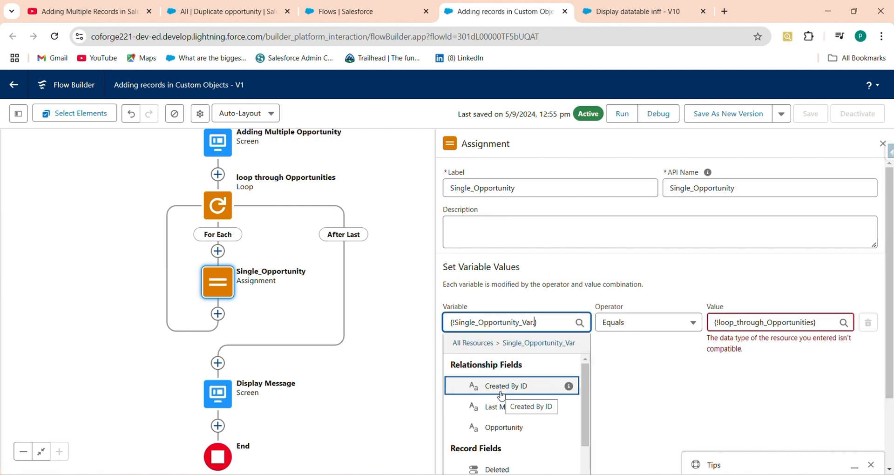
scroll(891, 322, "down", 2)
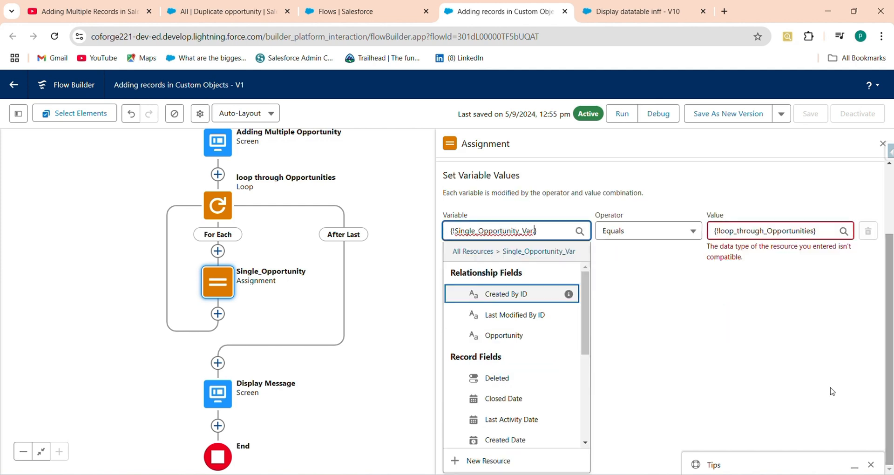
left_click_drag(586, 342, 586, 426)
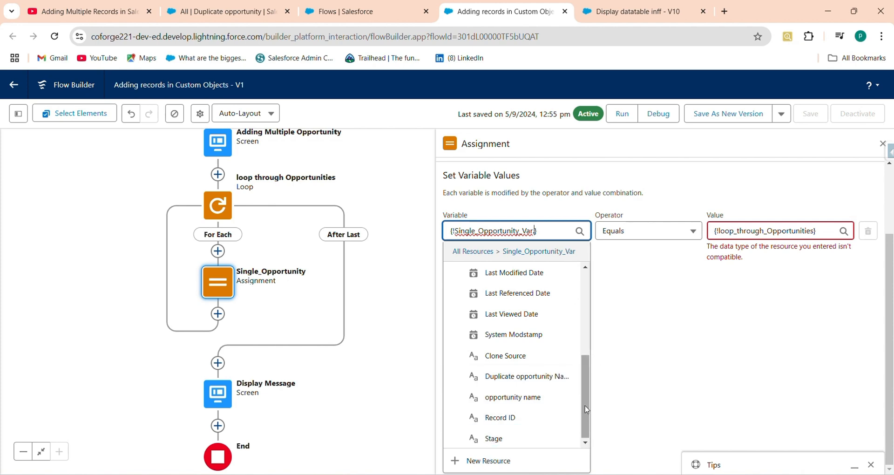
mouse_move(587, 407)
left_mouse_down()
mouse_move(590, 335)
mouse_move(582, 417)
left_mouse_up()
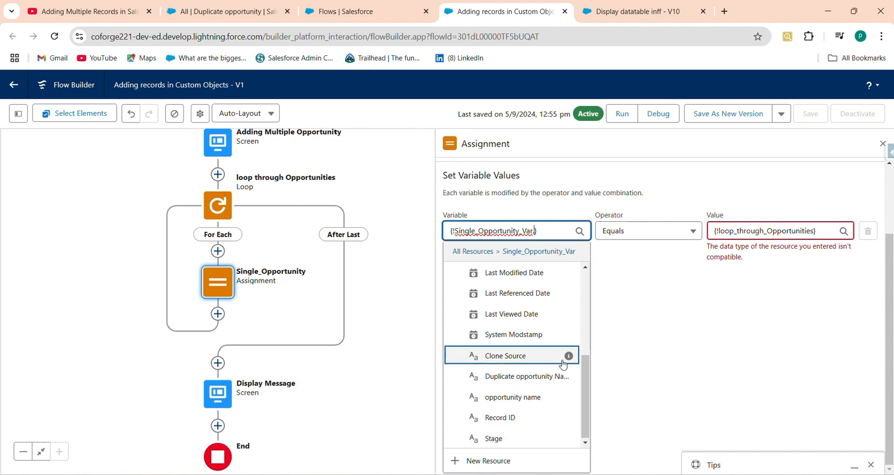
left_click_drag(586, 380, 592, 320)
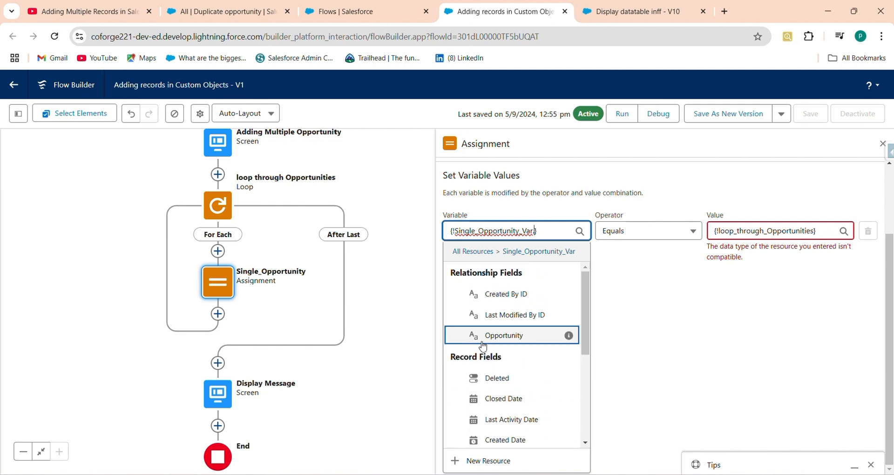
left_click(507, 344)
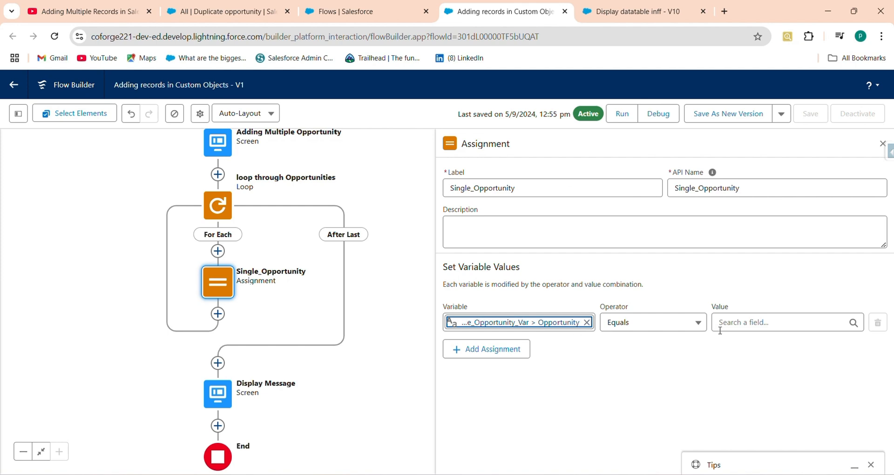
Set the assignment's value to the Opportunity ID of the current item from the opportunities loop.
left_click(785, 330)
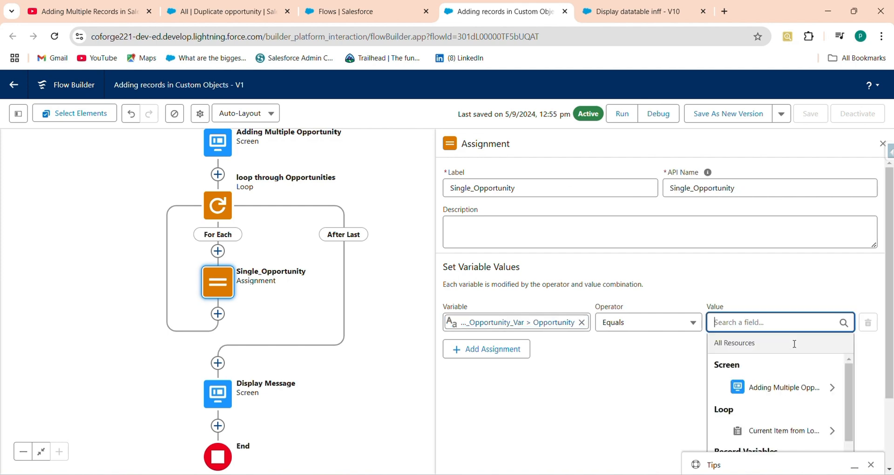
scroll(795, 344, "down", 2)
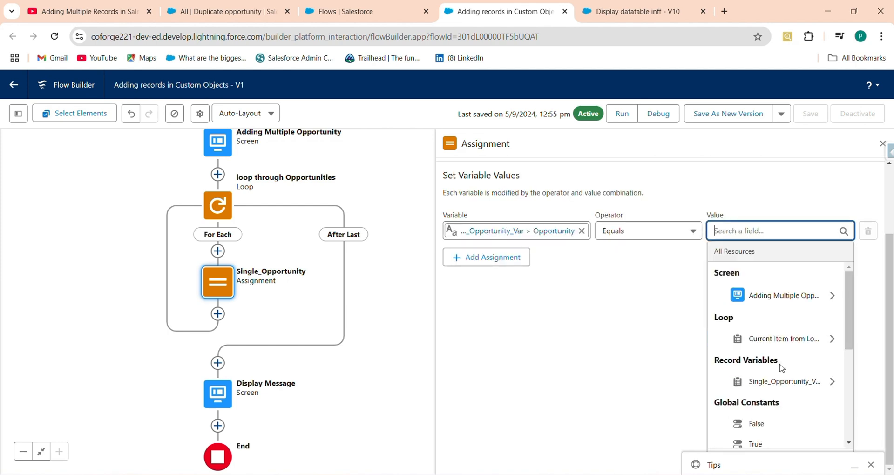
left_click(793, 339)
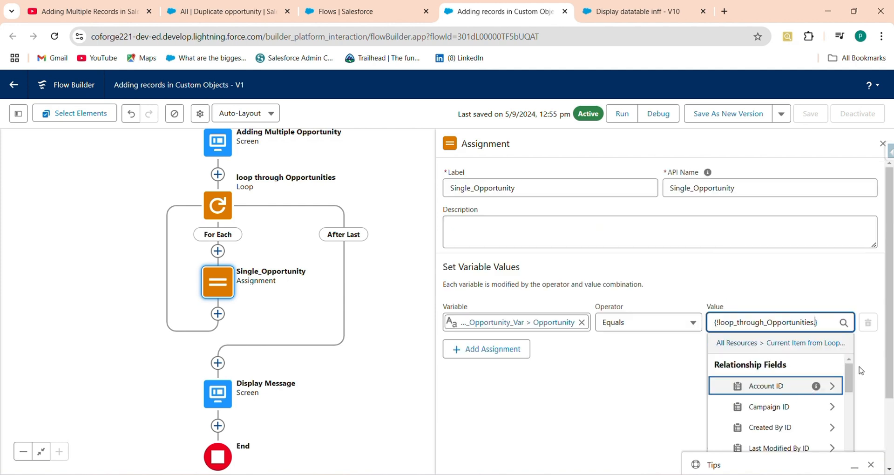
scroll(861, 370, "down", 2)
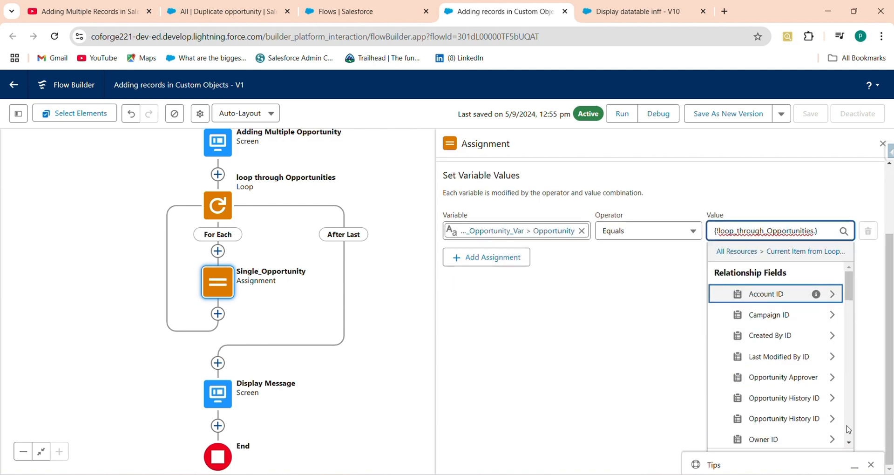
scroll(849, 430, "down", 5)
scroll(848, 429, "down", 3)
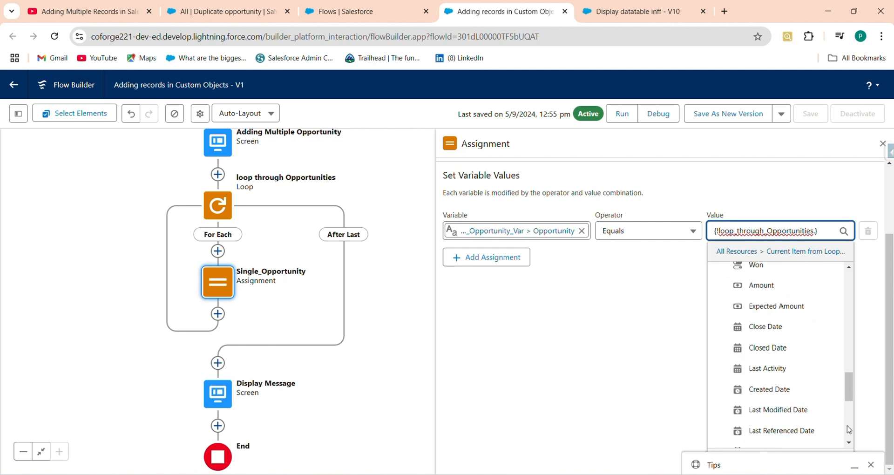
scroll(847, 408, "down", 4)
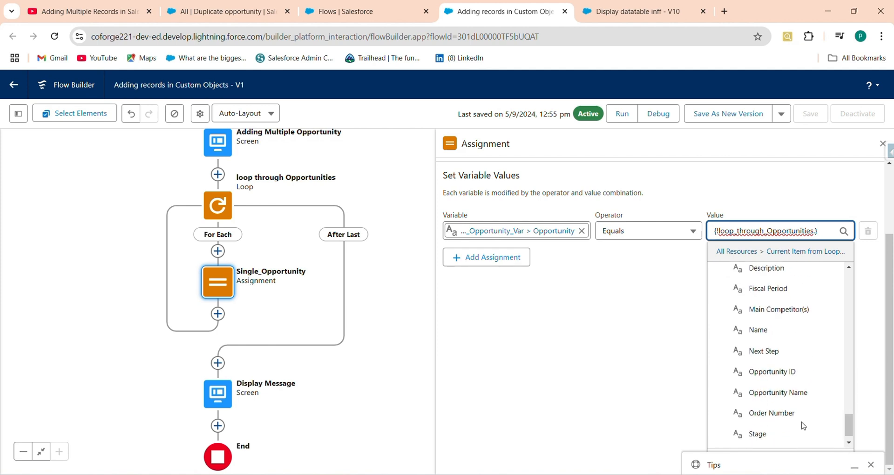
left_click(771, 376)
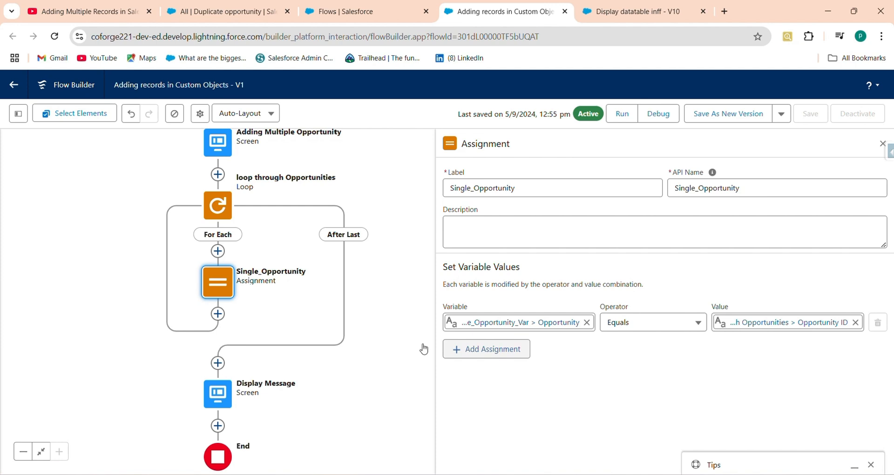
Add a second Assignment inside the loop after Single_Opportunity, labelled "Multiple Duplicate opportunity".
left_click(218, 314)
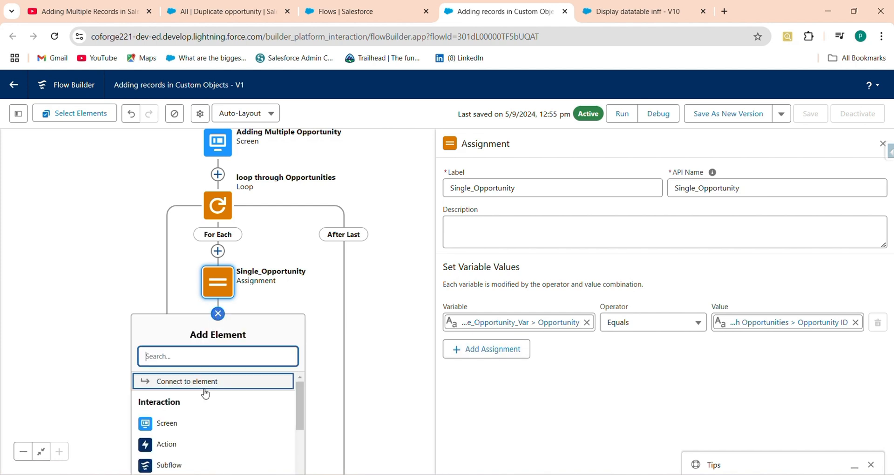
type("Ass")
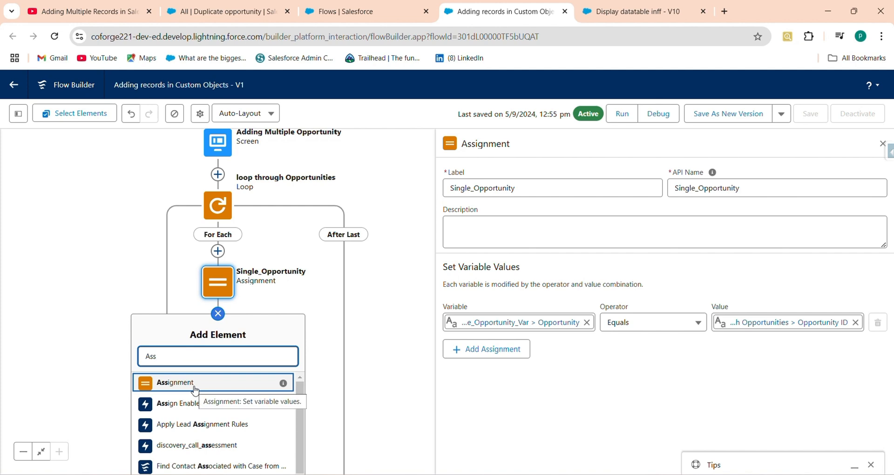
left_click(195, 390)
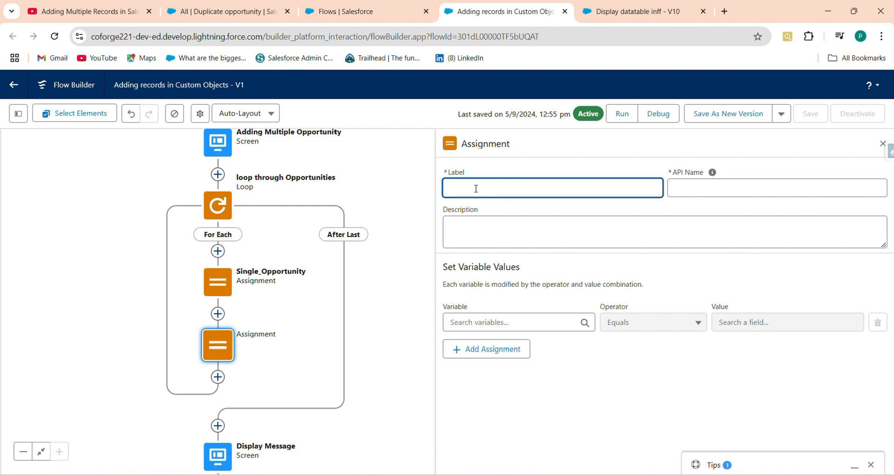
type("Multiple Duplicate opportunity")
key("Tab")
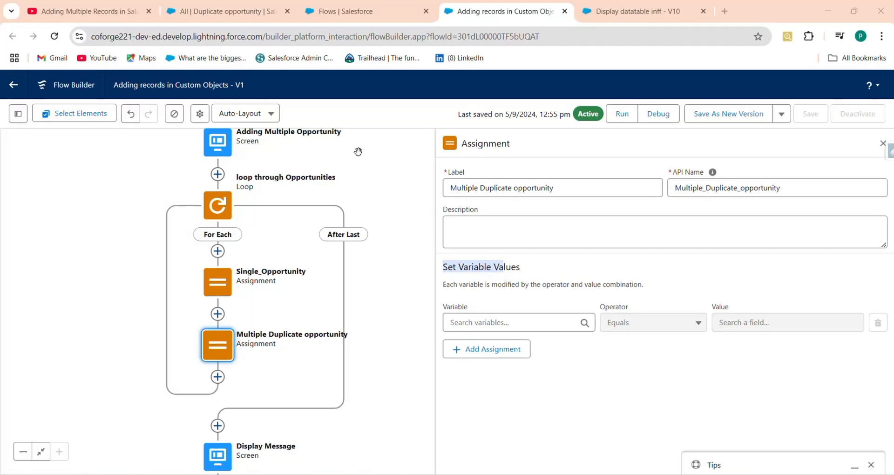
left_click(450, 270)
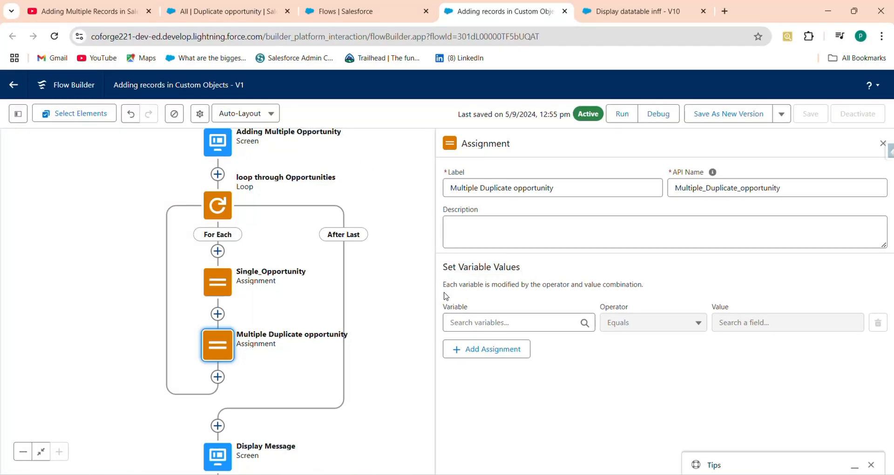
Start a new variable resource for this assignment's variable, with the API name Multiple_Duplicate_Var.
left_click(473, 323)
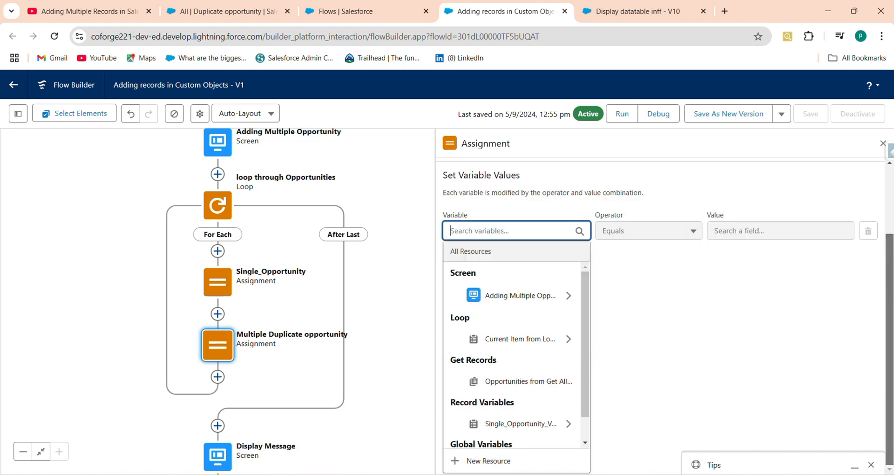
scroll(890, 373, "down", 2)
left_click(485, 461)
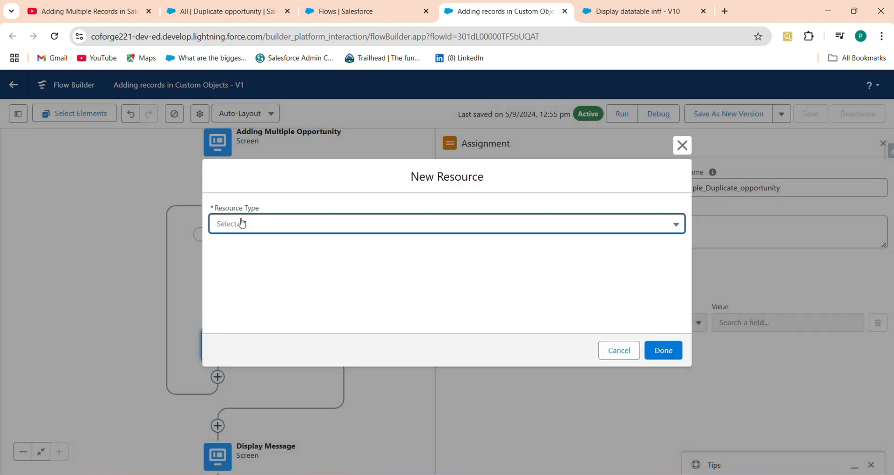
left_click(242, 224)
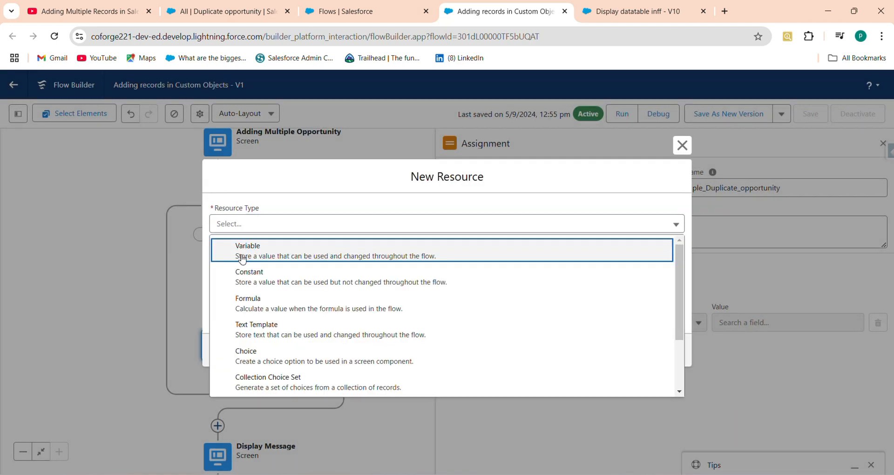
left_click(236, 246)
type("Mu")
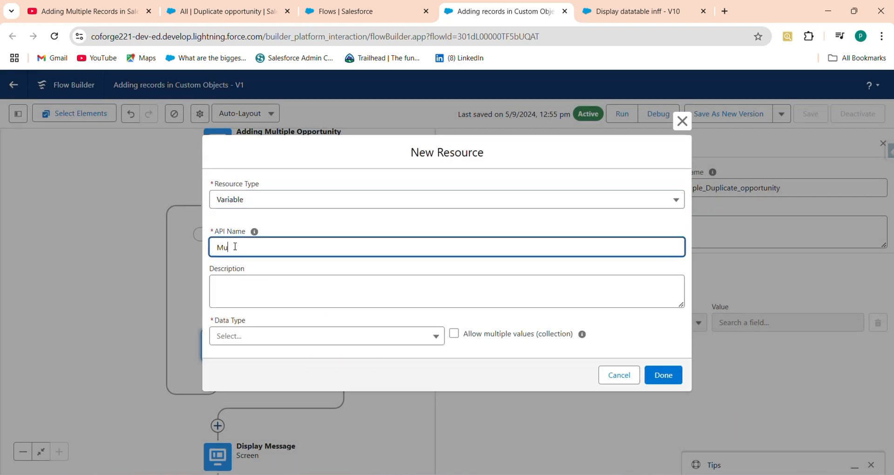
type("ltiple_Duplicate_Var")
Set the variable's data type to Record and its object to Duplicate opportunity, allow multiple values, and finish creating it.
left_click(250, 339)
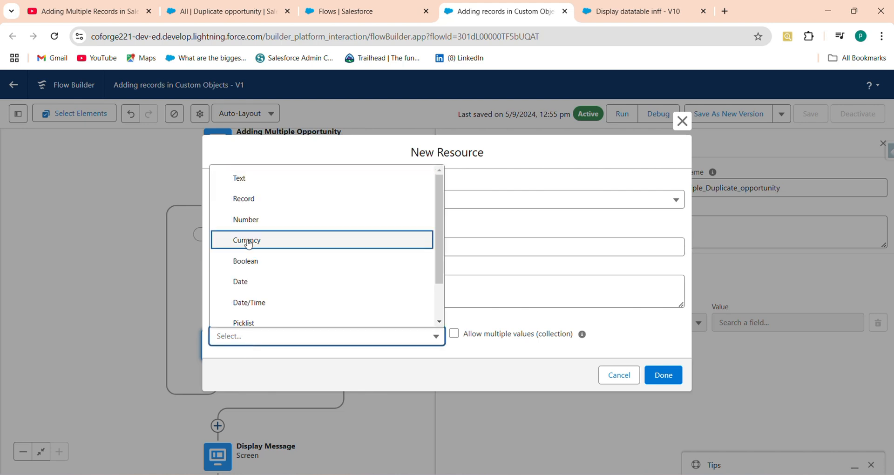
left_click(284, 205)
left_click(280, 336)
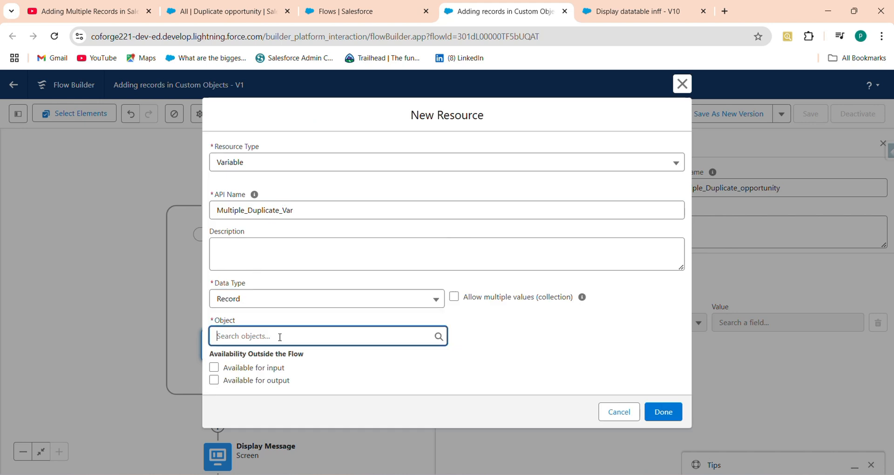
type("dup")
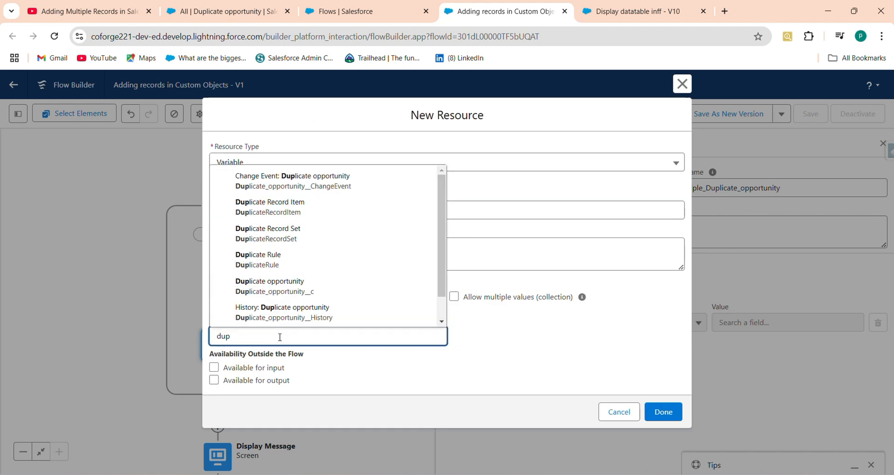
left_click(274, 284)
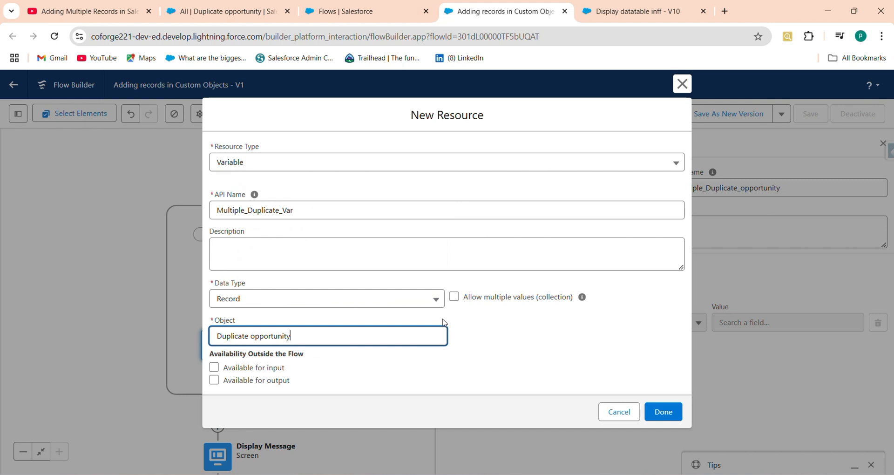
left_click(454, 296)
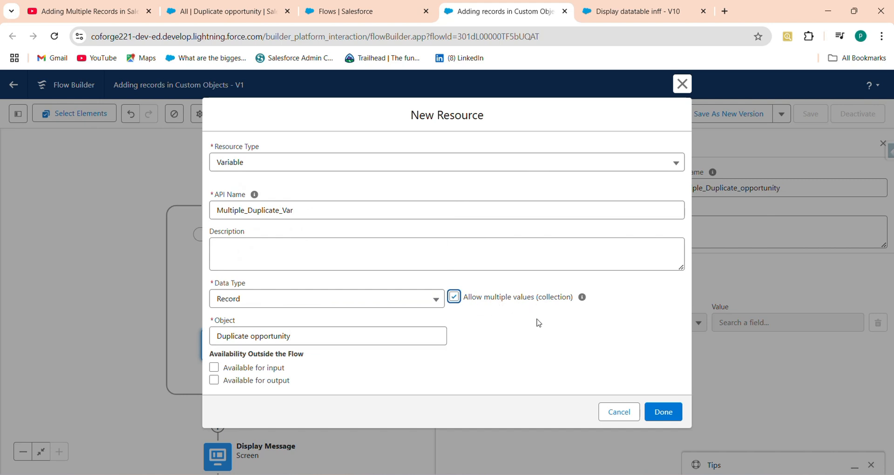
left_click(663, 412)
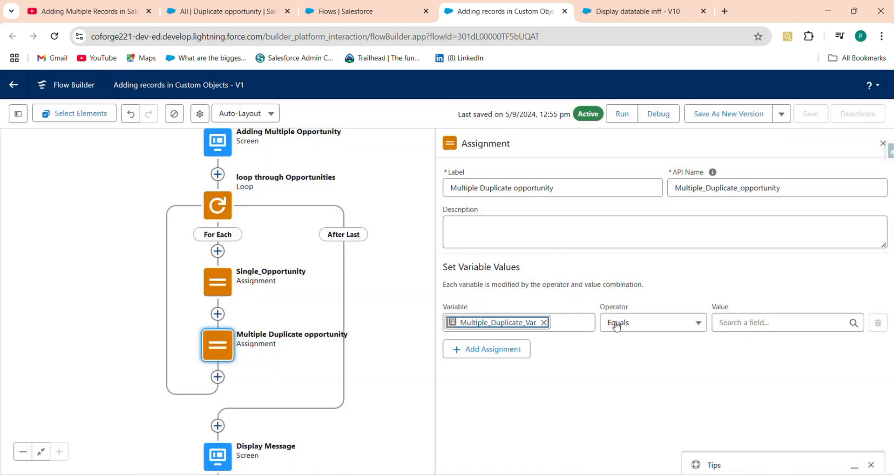
Set the assignment's operator to Add and its value to the whole Single_Opportunity_Var record, and review both loop assignments.
left_click(618, 327)
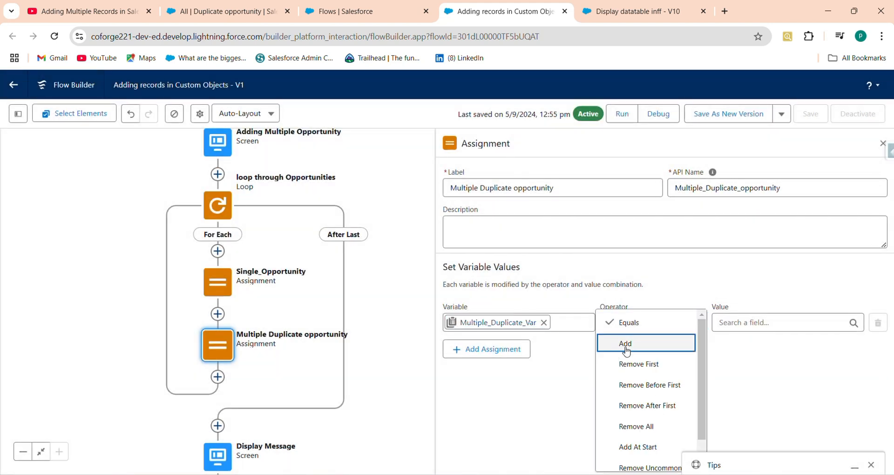
left_click(625, 345)
left_click(740, 327)
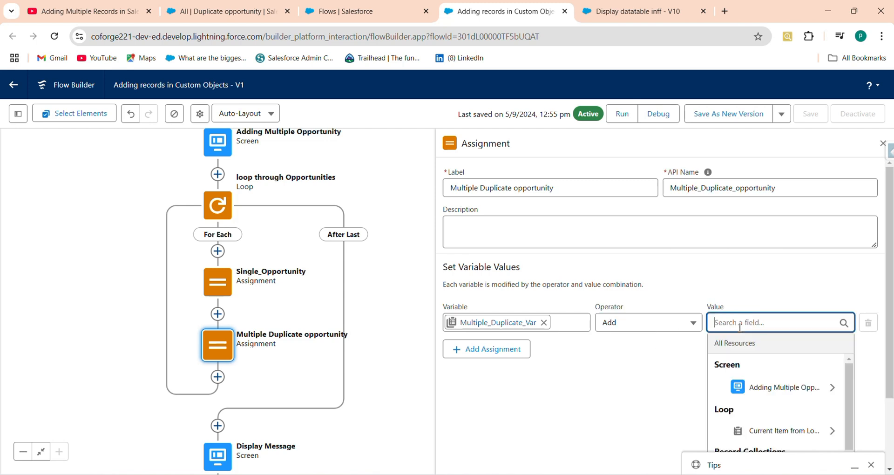
scroll(767, 419, "down", 2)
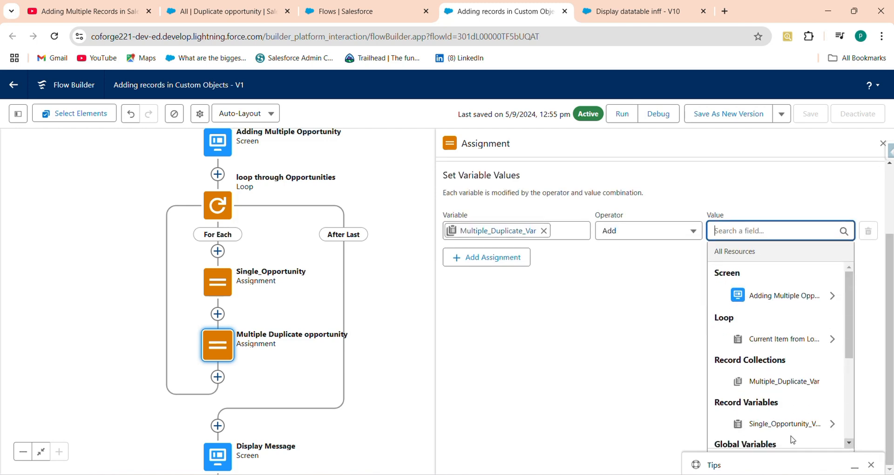
left_click(768, 426)
left_click(619, 403)
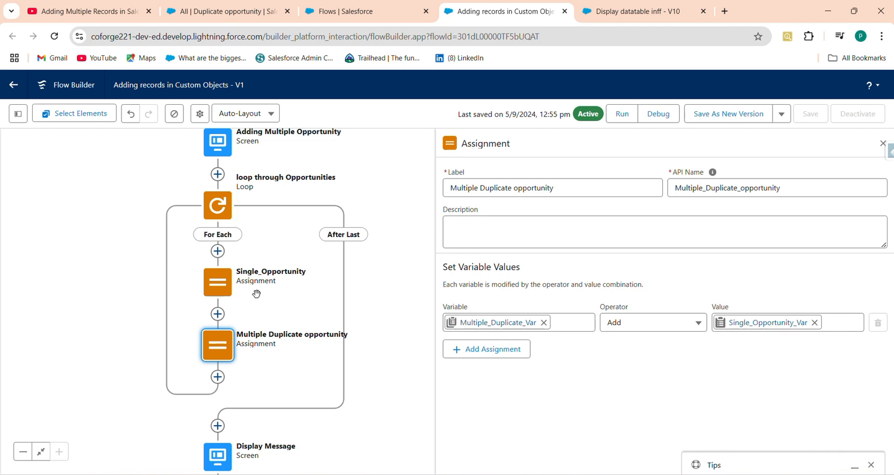
left_click(228, 295)
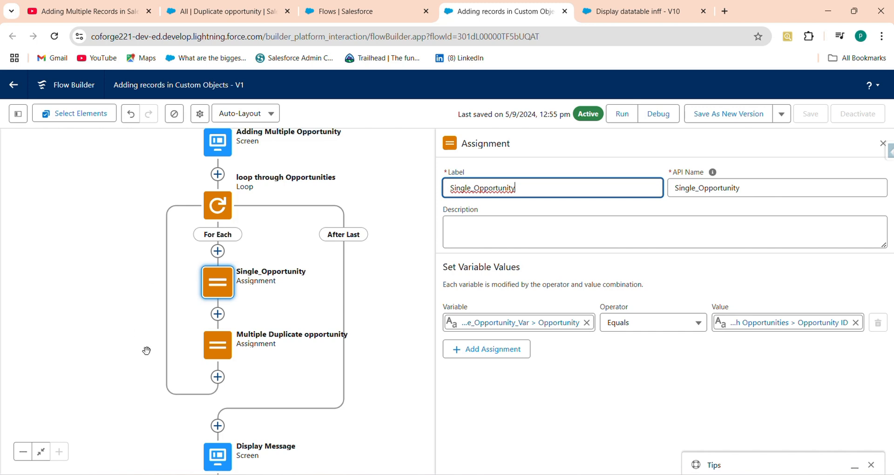
left_click(225, 358)
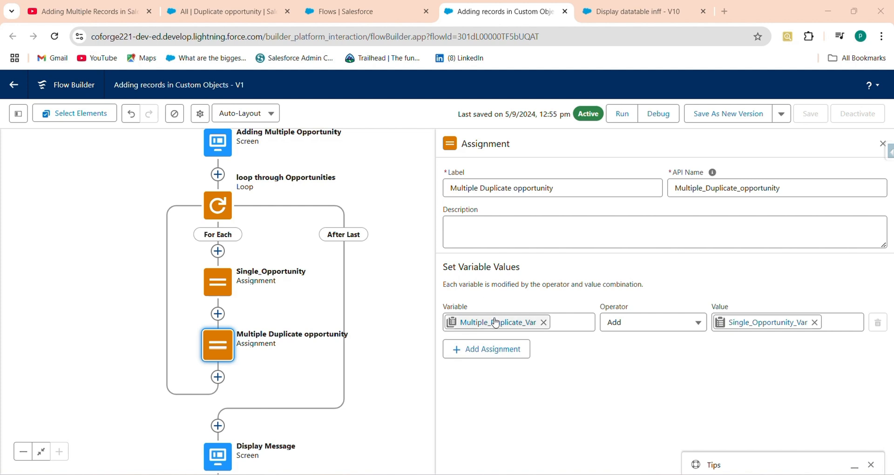
Add a Create Records element after the loop, labelled "Create Records in Duplicate Opportunity", and set it to create multiple records.
left_click_drag(327, 312, 338, 241)
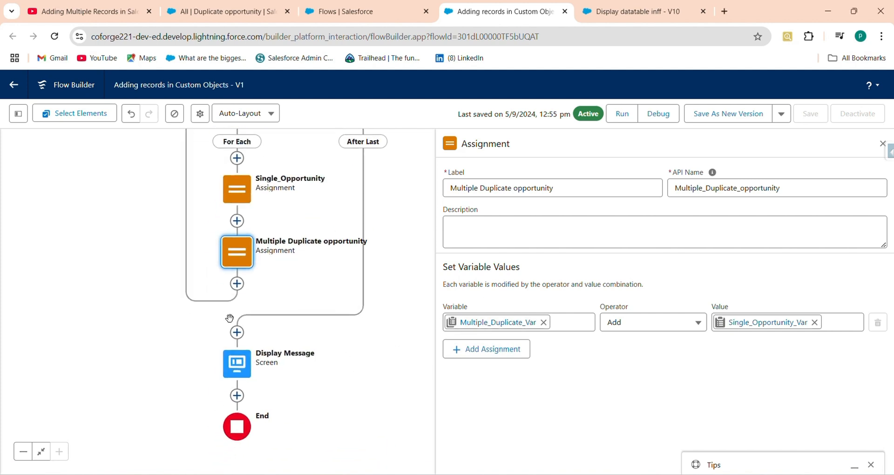
left_click(237, 332)
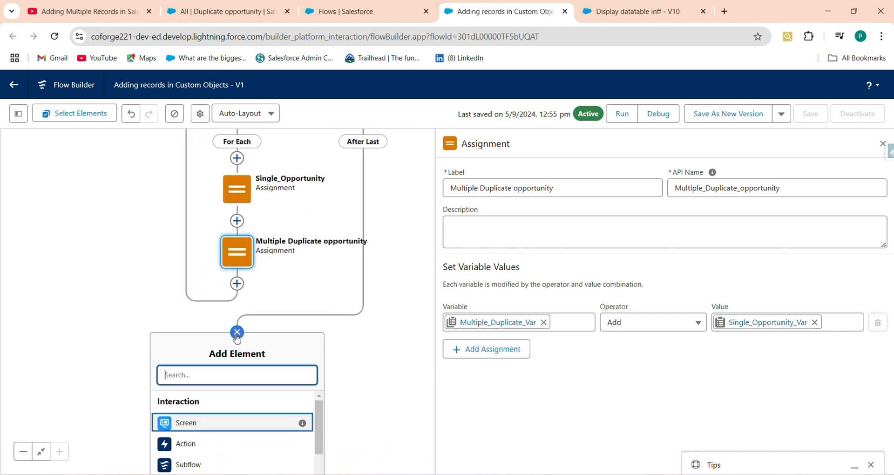
type("Crea")
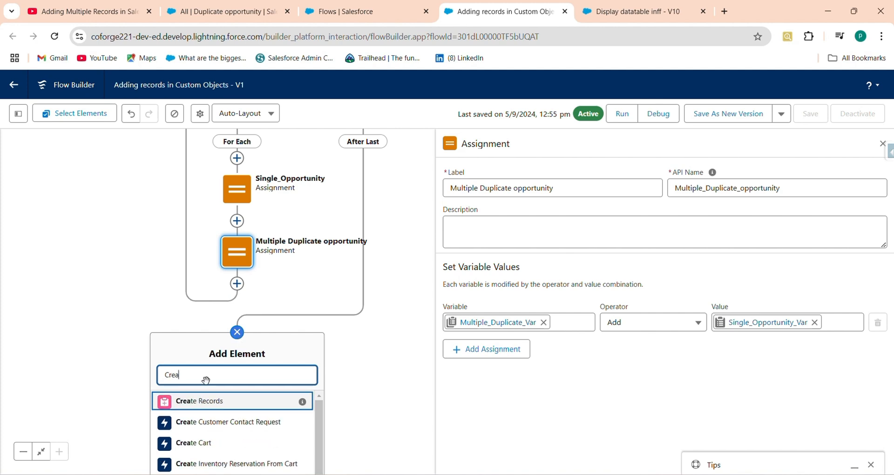
left_click(238, 412)
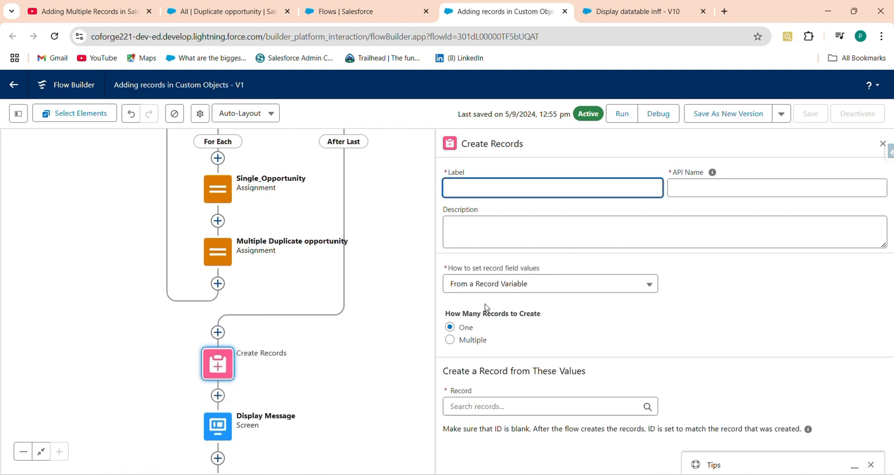
type("Create Records in Duplicate Oppo")
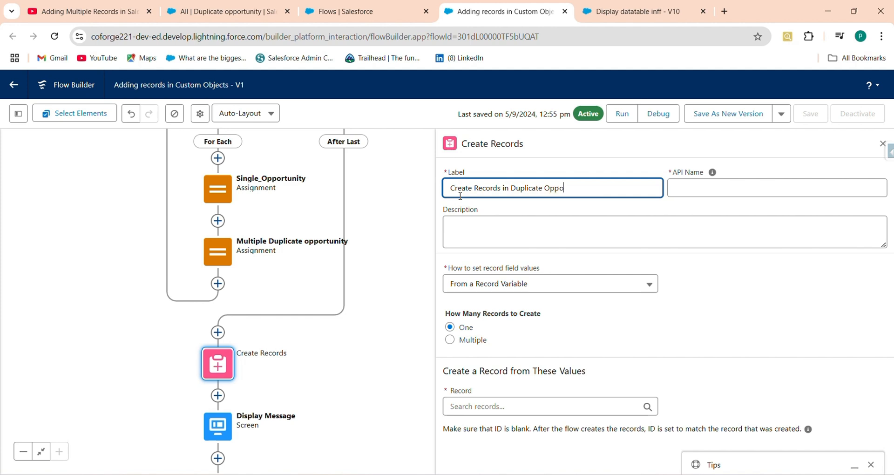
type("rtunity")
left_click(535, 345)
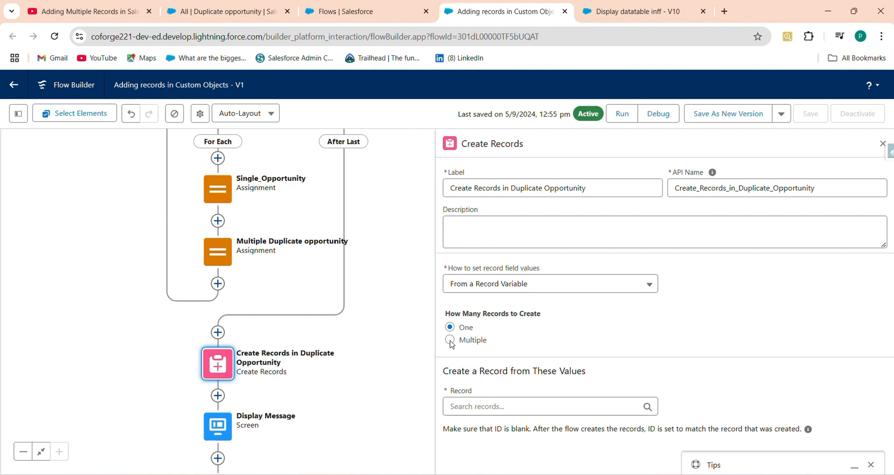
left_click(450, 341)
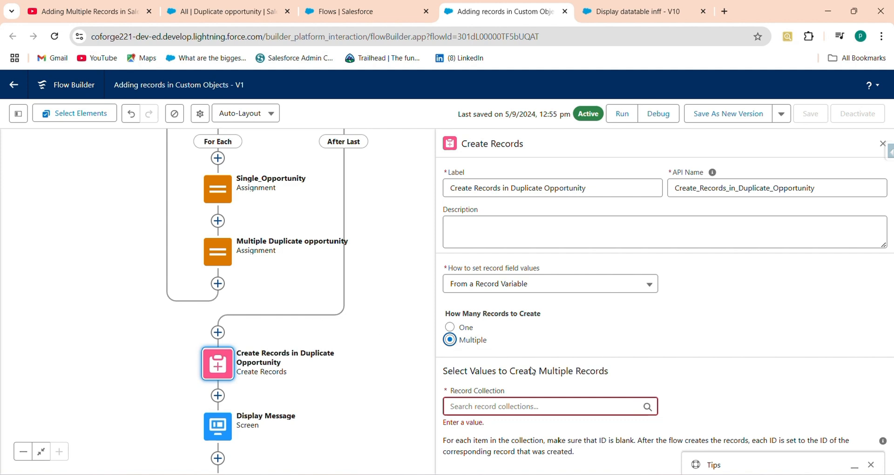
Use Multiple_Duplicate_Var as the record collection to create, and save and activate the flow as a new version.
left_click(507, 406)
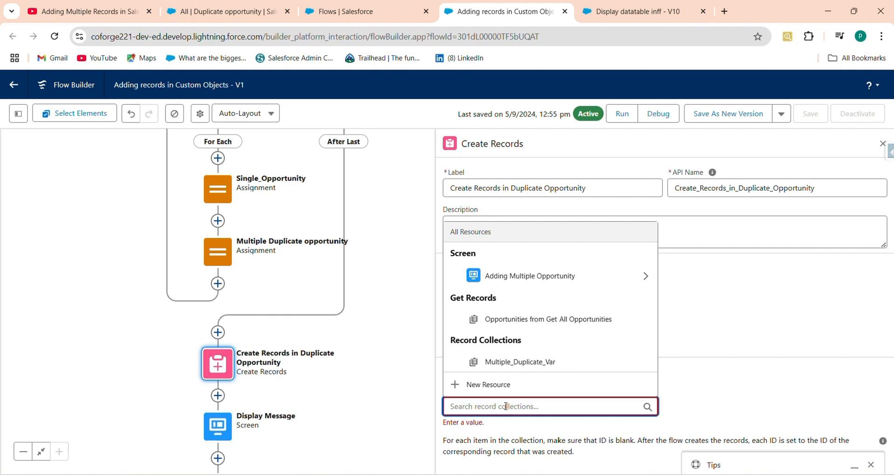
left_click(521, 363)
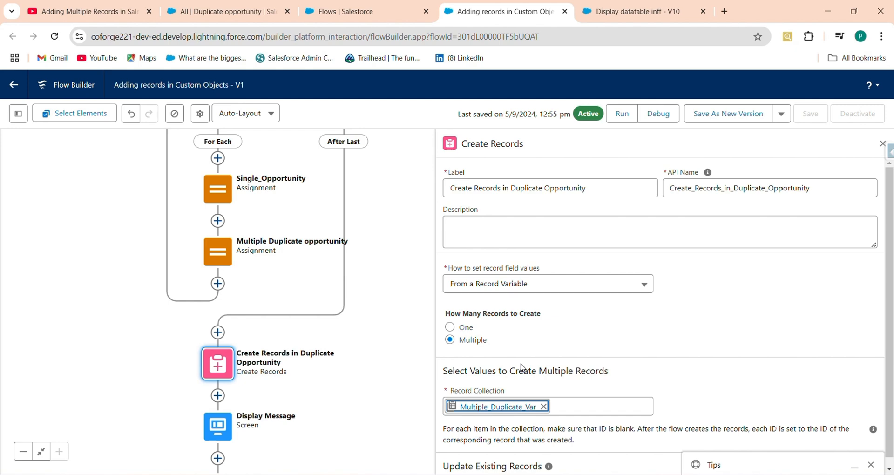
left_click(716, 124)
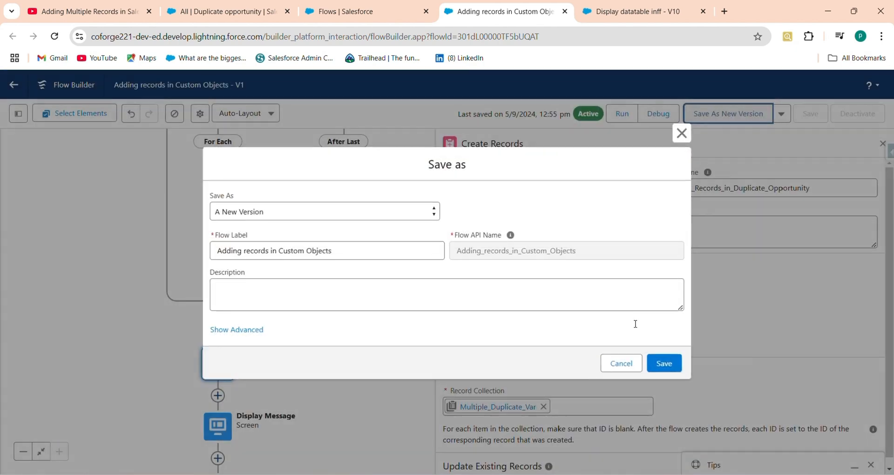
left_click(661, 363)
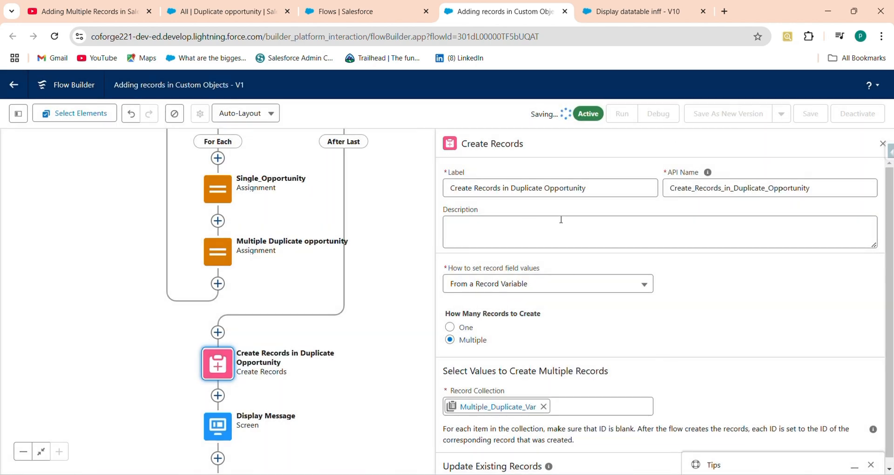
left_click(864, 118)
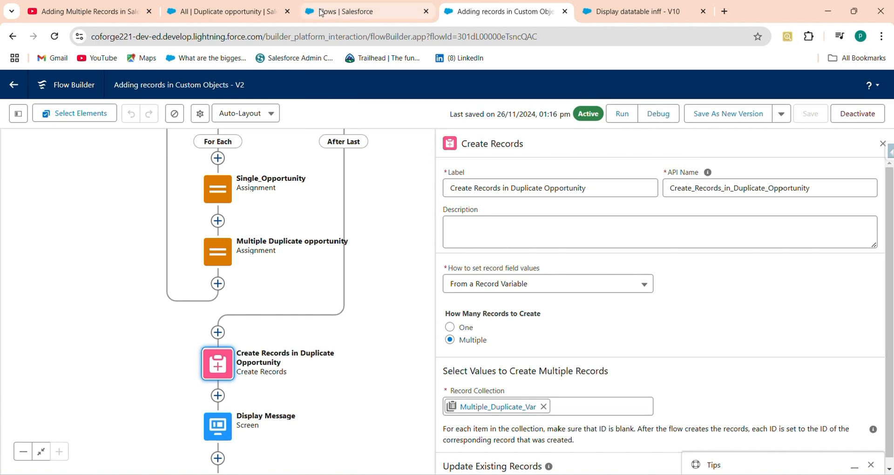
Delete both existing records, Dp-0013 and Dp-0014, from the Duplicate opportunity list and check the list's filters.
left_click(239, 9)
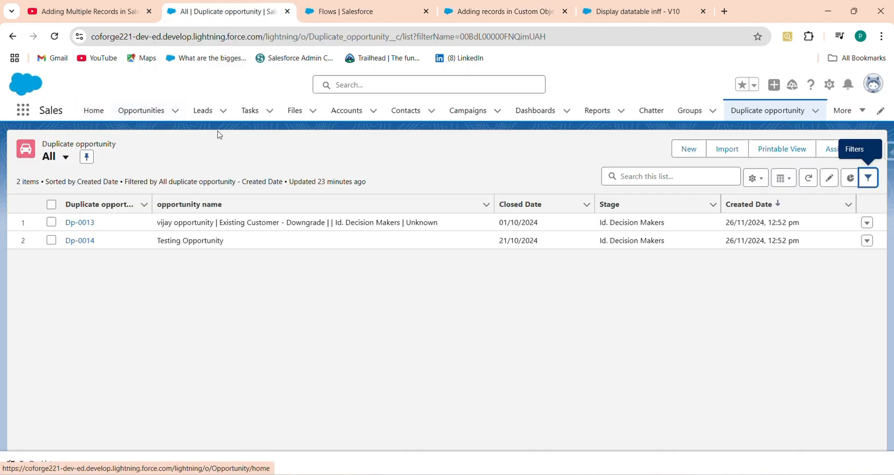
left_click(782, 116)
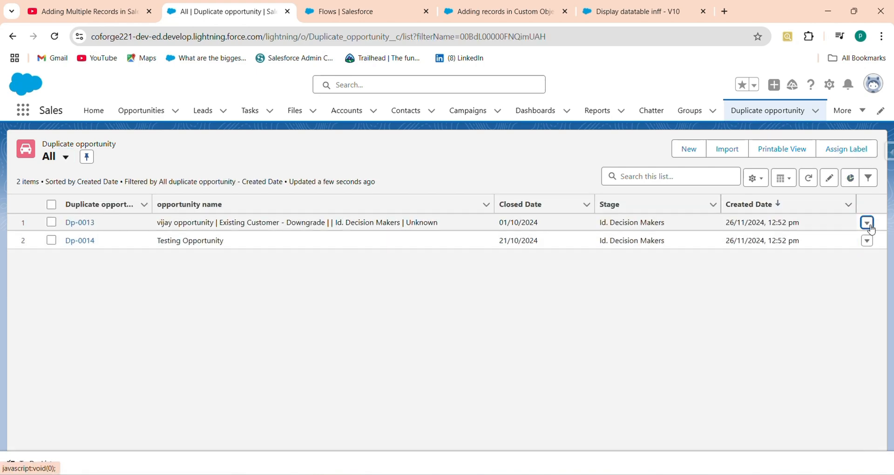
left_click(868, 223)
left_click(850, 265)
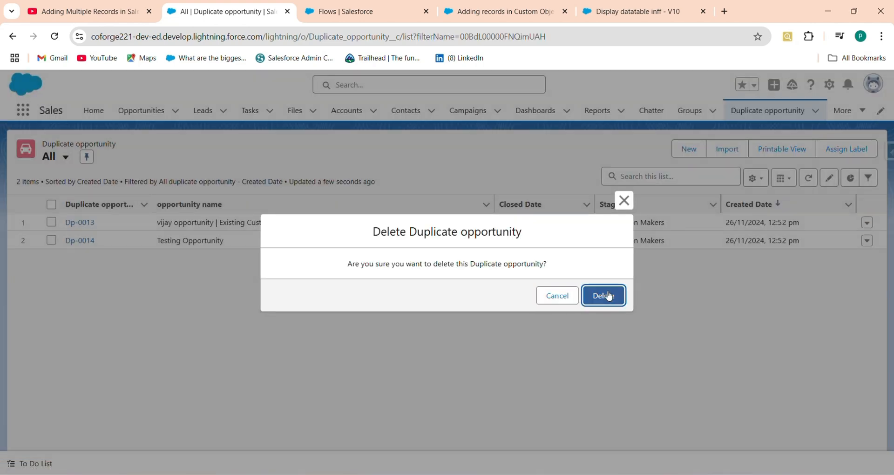
left_click(609, 297)
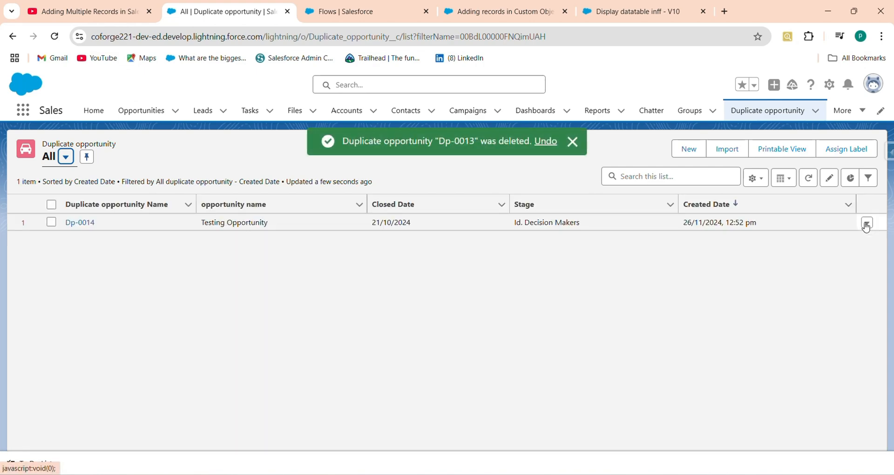
left_click(866, 225)
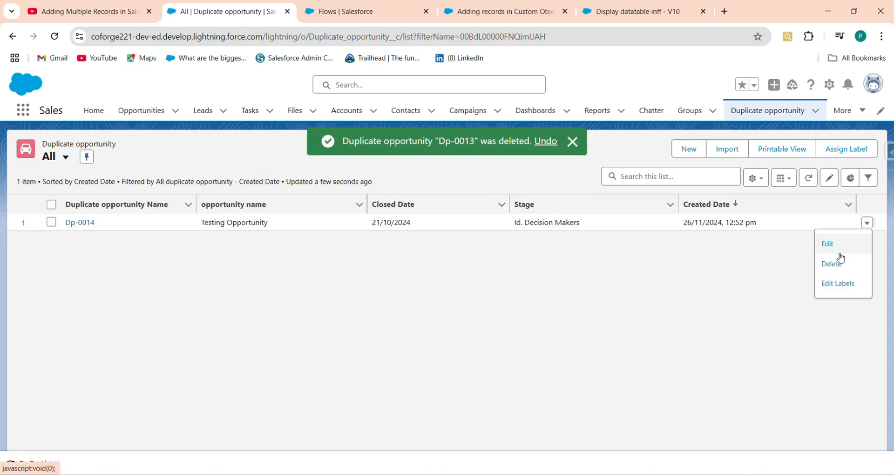
left_click(824, 265)
left_click(608, 296)
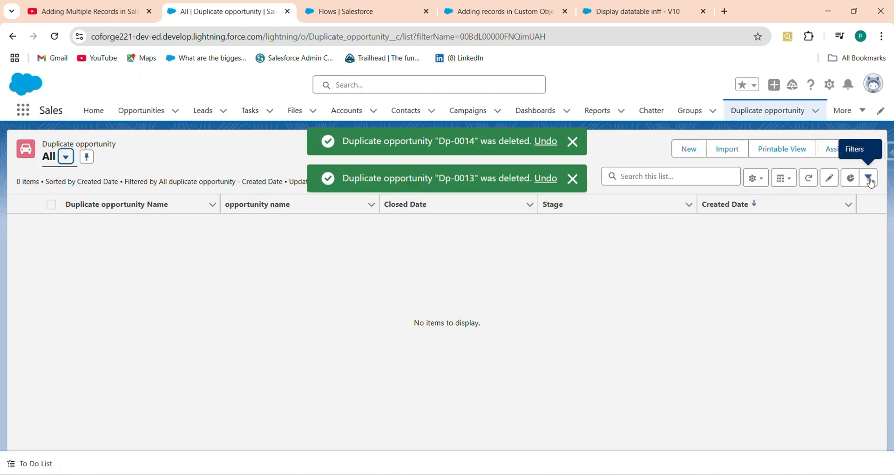
left_click(869, 179)
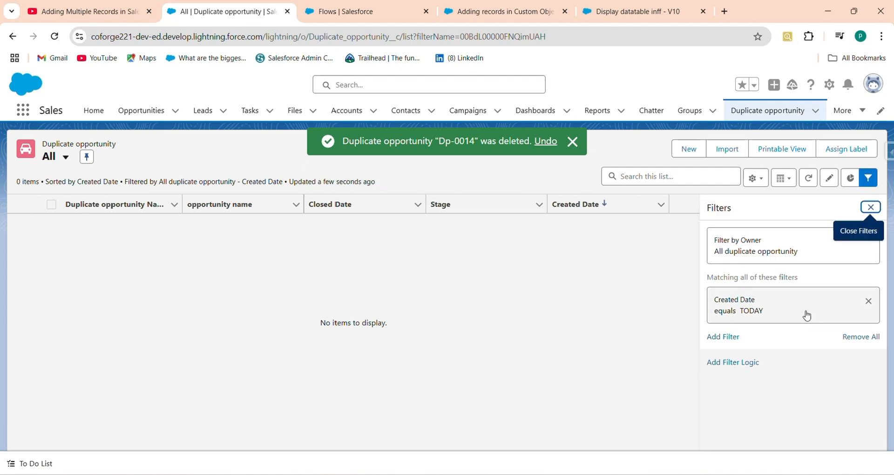
left_click(871, 207)
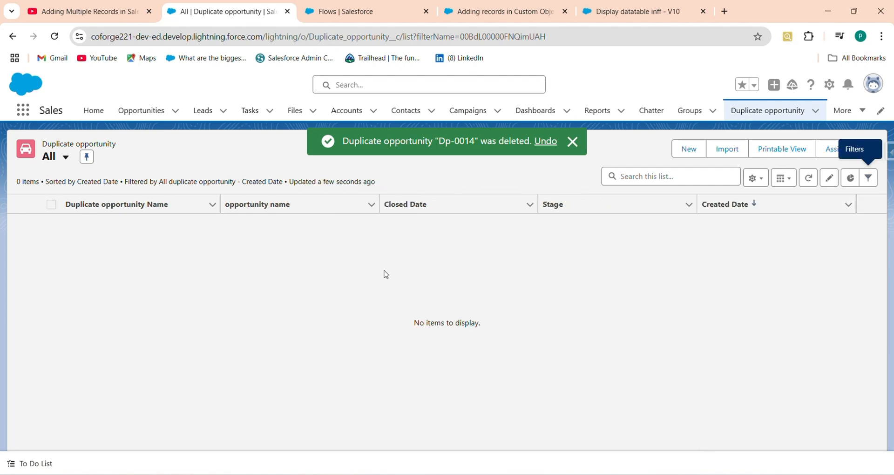
Launch "Adding Duplicate opportunity?" from the Opportunities list and select the third to seventh opportunities in the data table.
left_click(136, 105)
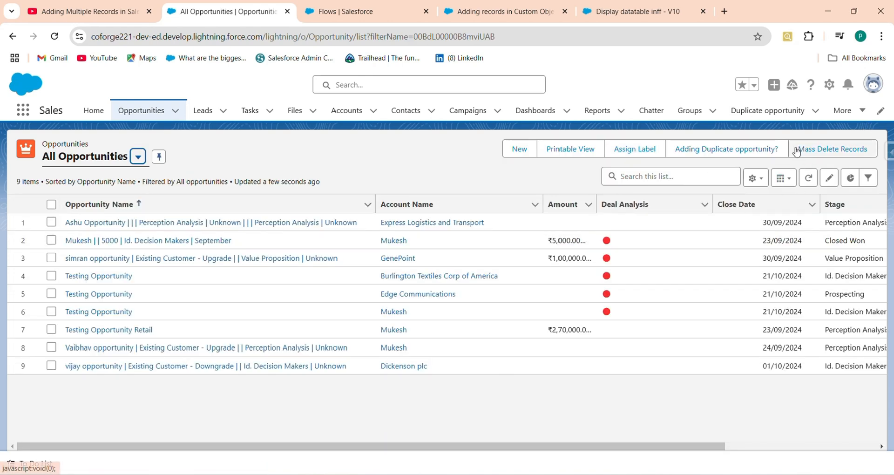
left_click(753, 150)
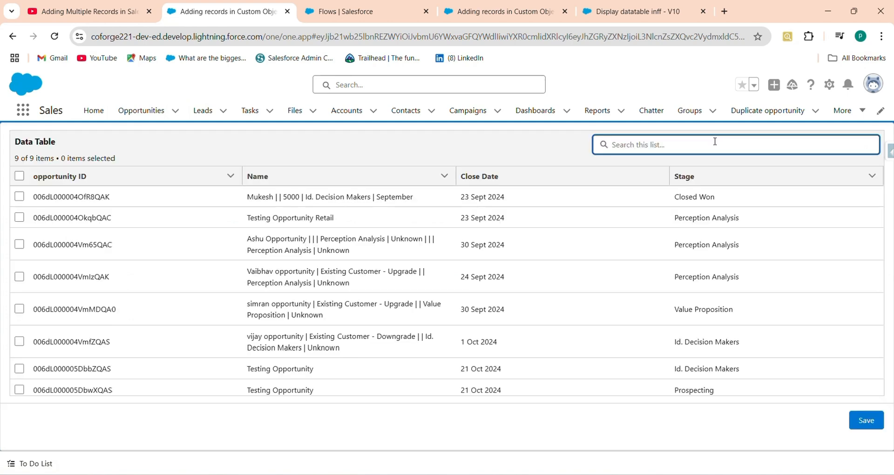
left_click(19, 245)
left_click(21, 278)
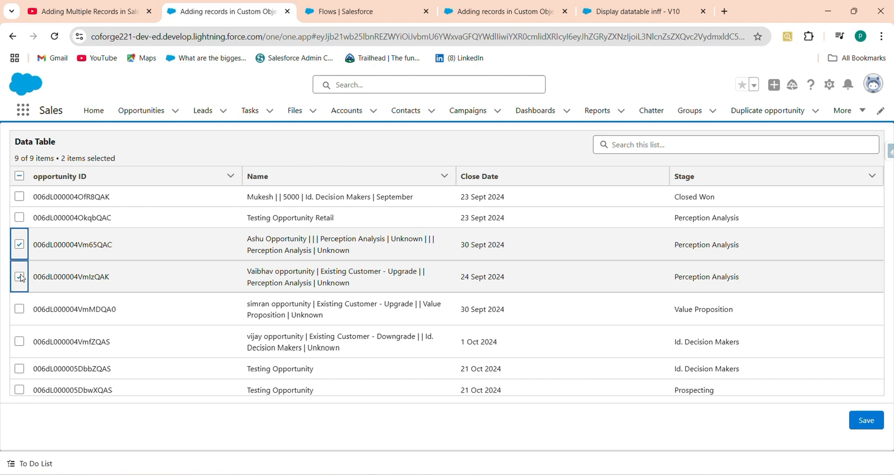
left_click(19, 310)
left_click(20, 342)
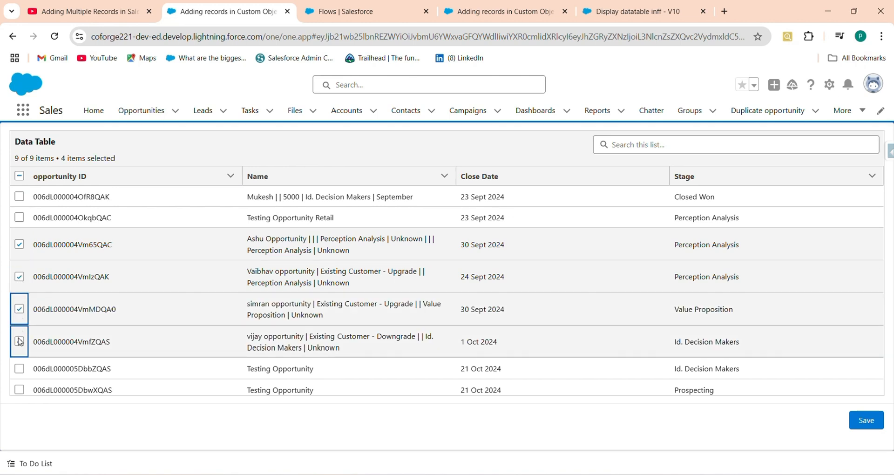
left_click(19, 368)
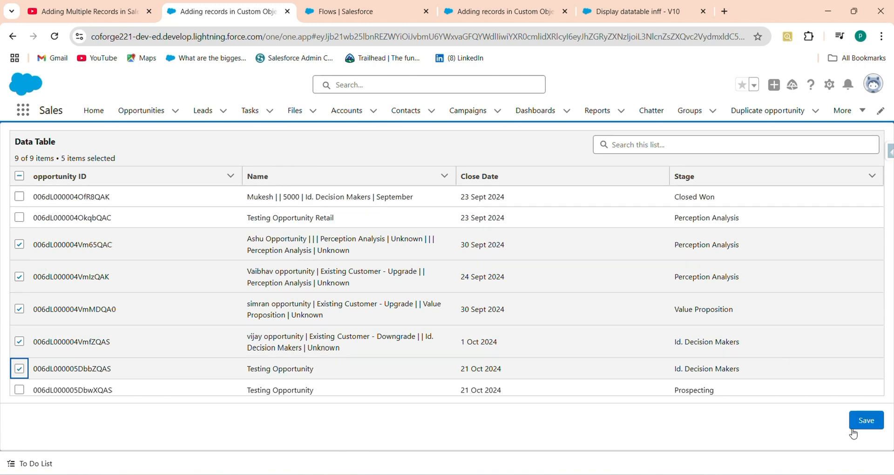
Save the selected opportunities, finish the flow run, and open the Duplicate opportunity list to check the new records.
left_click(865, 421)
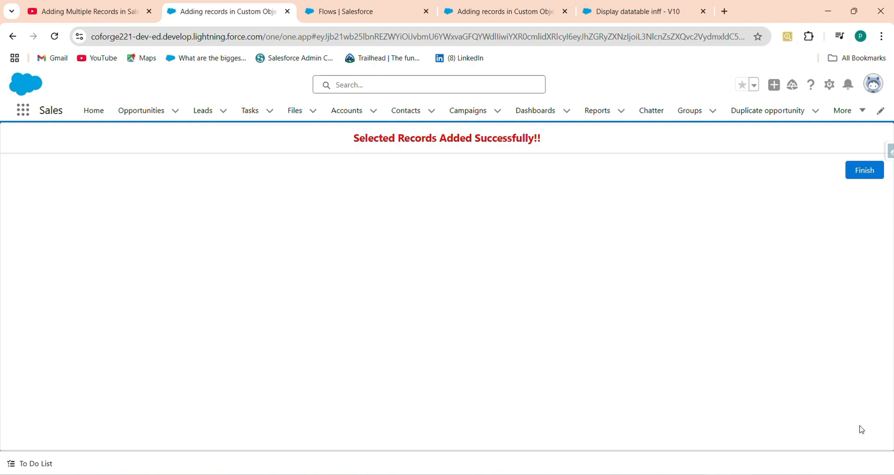
left_click(862, 176)
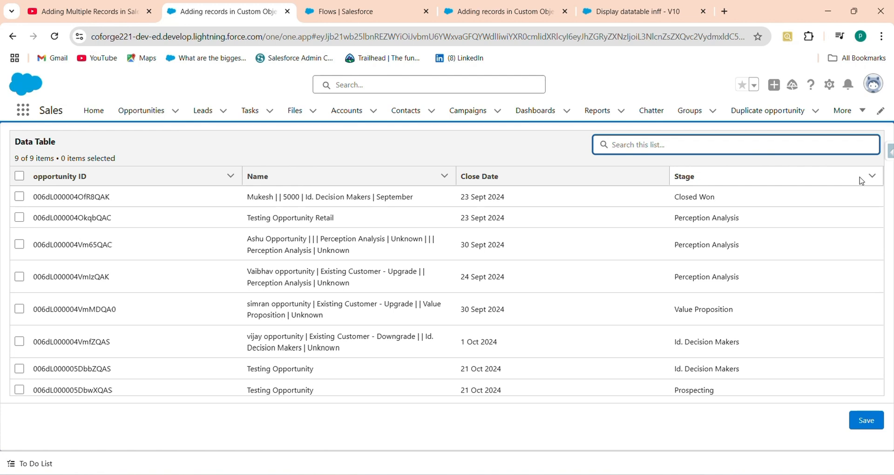
left_click(746, 110)
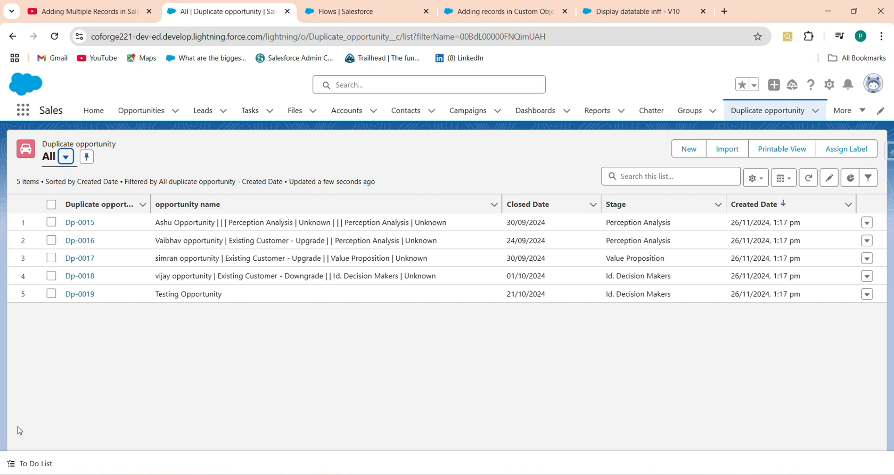
Return to the flow in Flow Builder and review the variable and value set in the Single_Opportunity assignment.
left_click(532, 14)
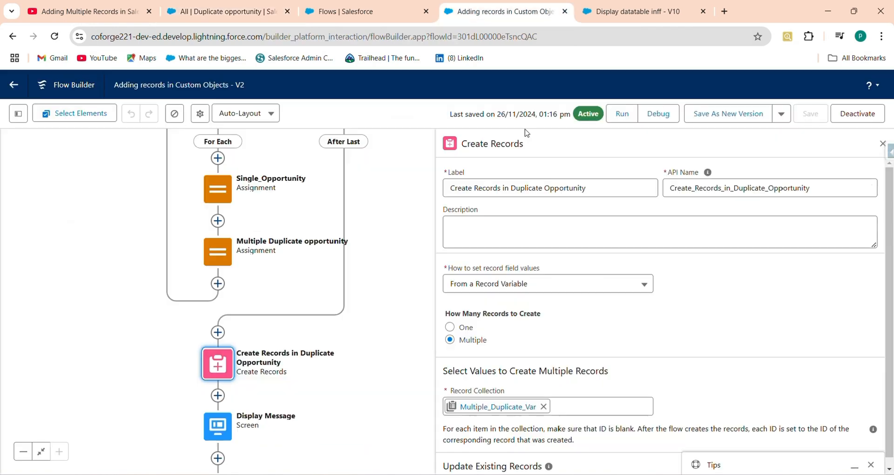
left_click(723, 467)
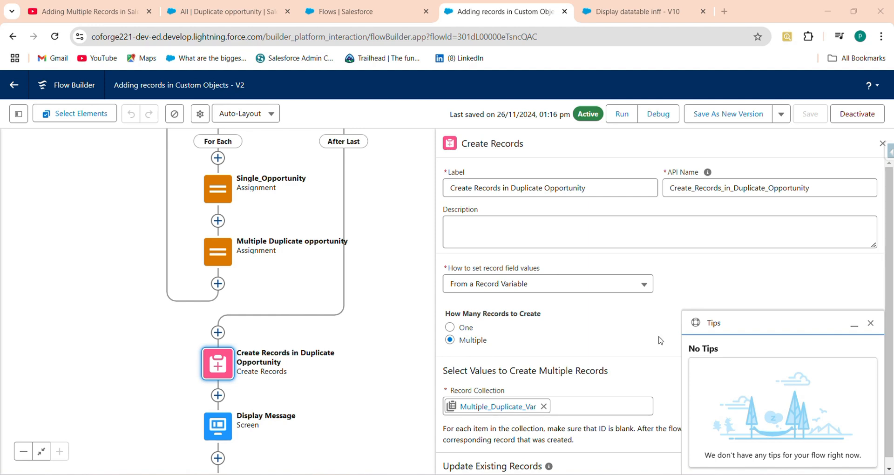
left_click_drag(396, 169, 431, 206)
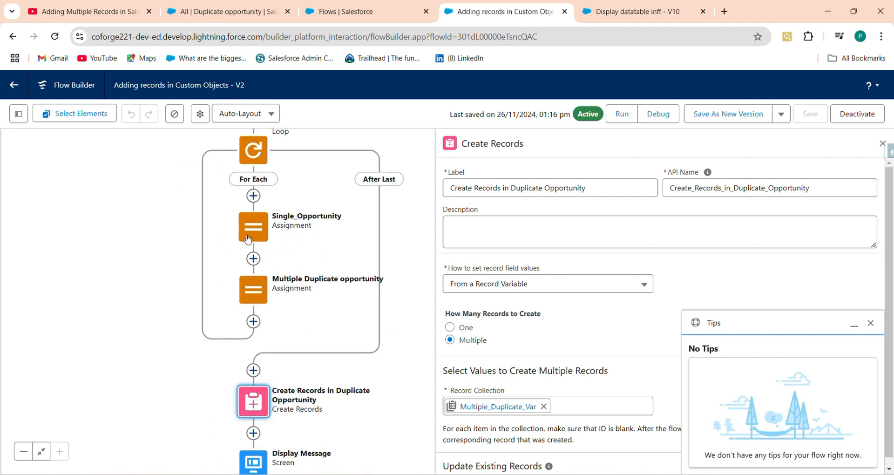
left_click(248, 239)
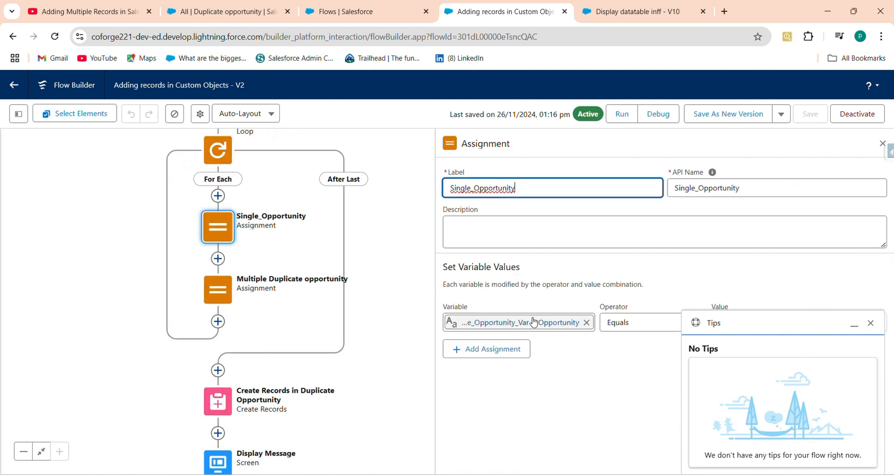
left_click(871, 323)
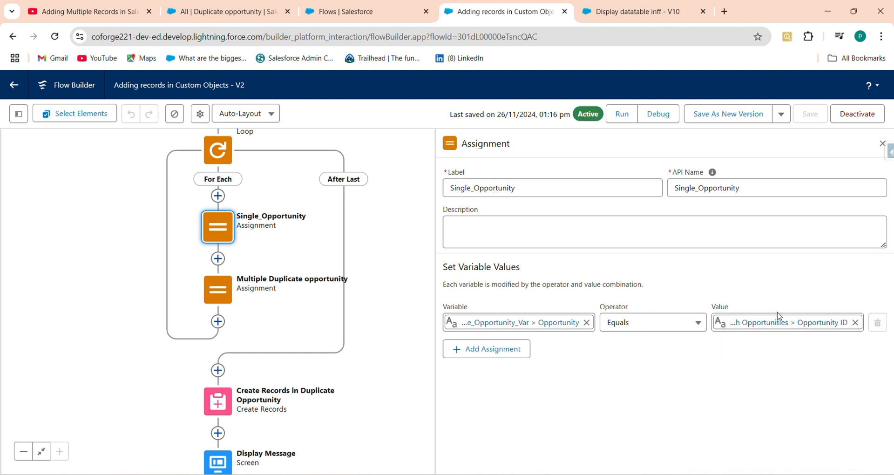
Open the Dp-0015 record from the Duplicate opportunity list and examine its Opportunity lookup and copied field values.
left_click(243, 6)
left_click(758, 113)
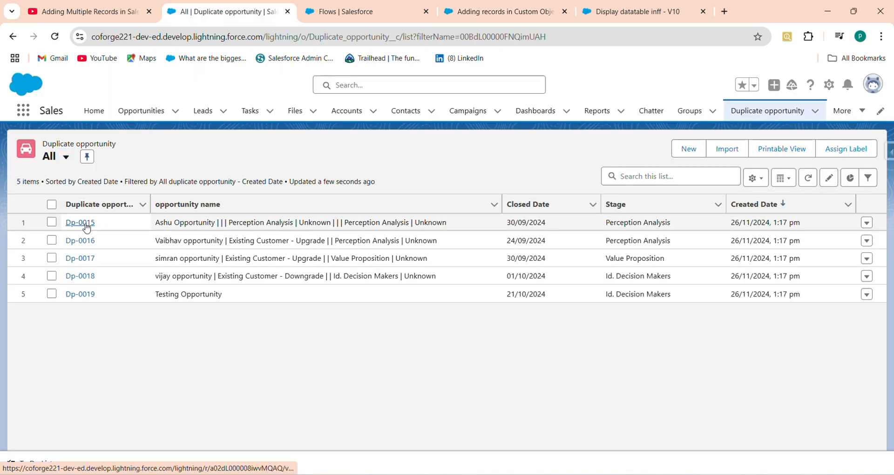
left_click(85, 223)
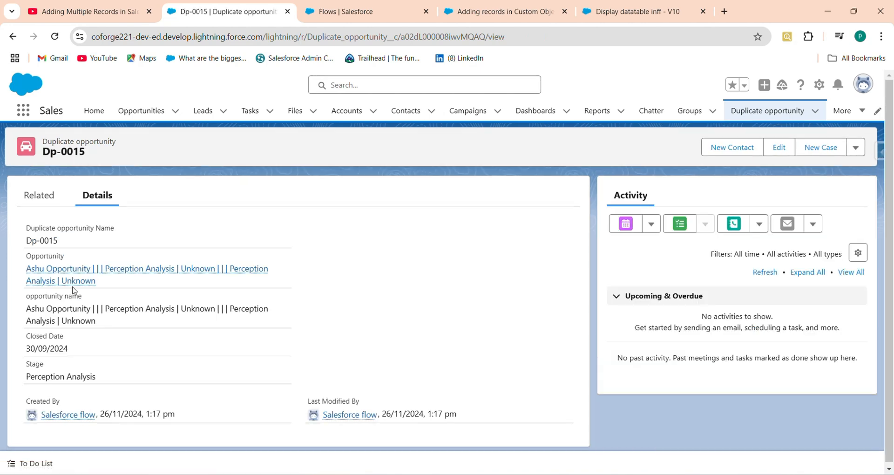
left_click(88, 11)
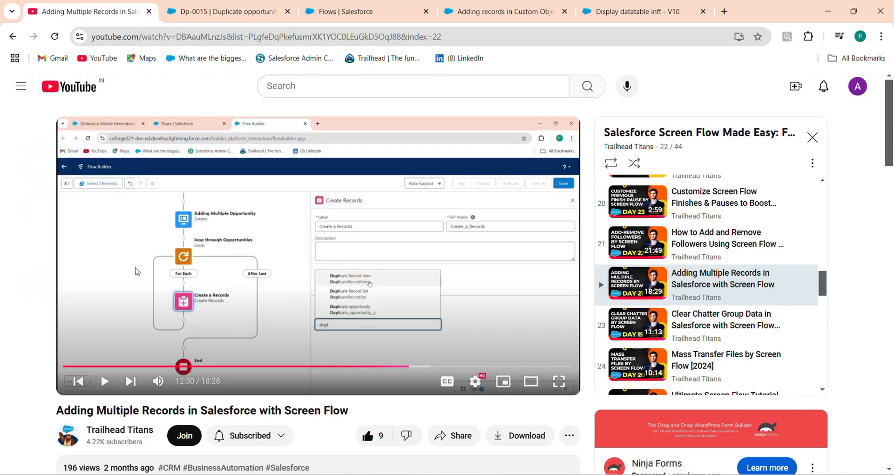
left_click(237, 14)
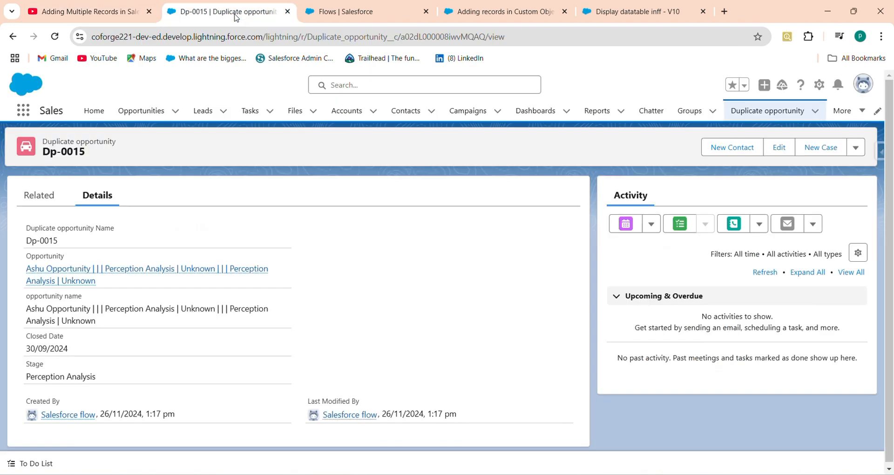
mouse_move(70, 281)
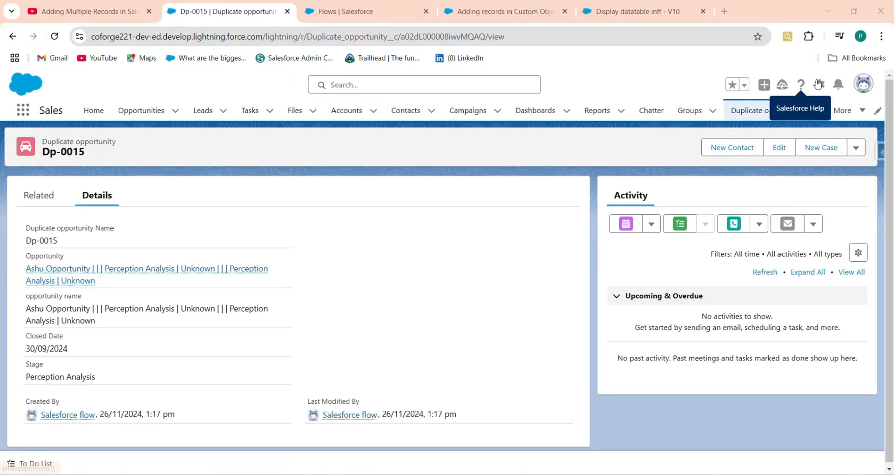
Open the Opportunities list in a new browser tab ahead of the Dp-0015 tab, and view the first opportunity's details.
right_click(154, 113)
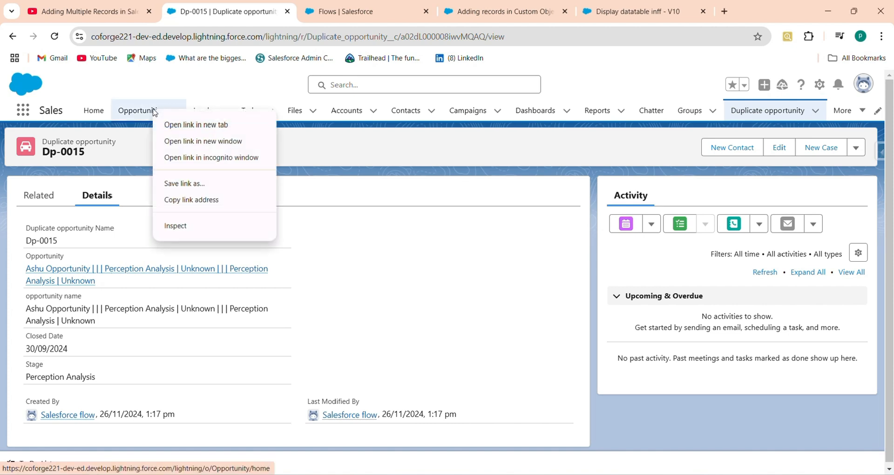
left_click(178, 125)
left_click_drag(326, 14, 222, 8)
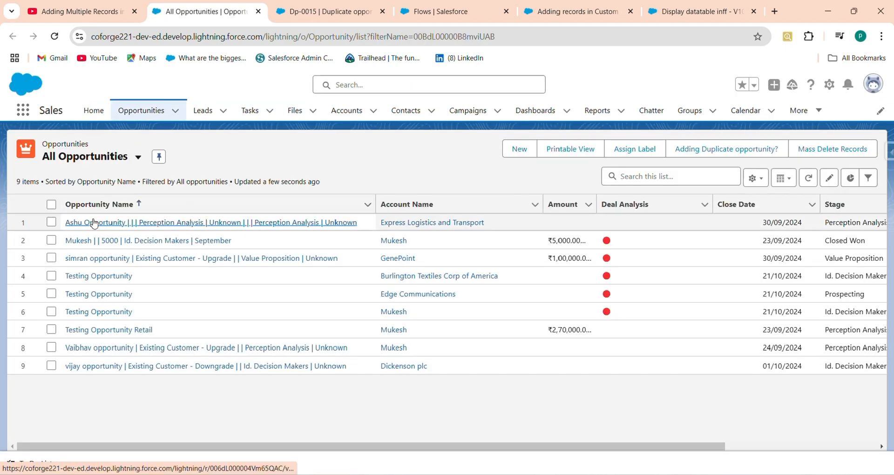
left_click(95, 221)
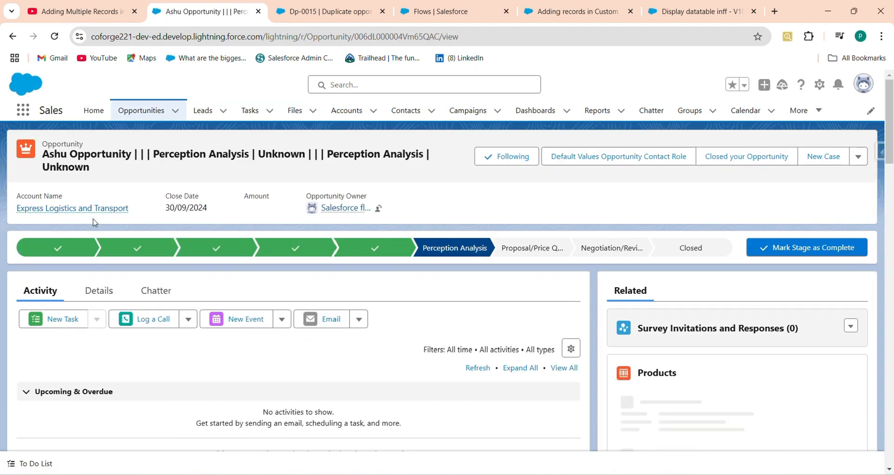
left_click(110, 290)
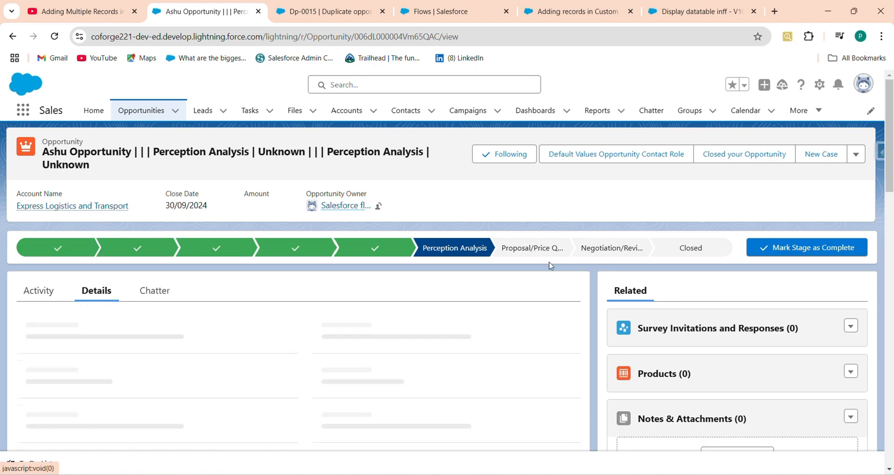
Examine the source opportunity's detail fields, then return to the Dp-0015 record for comparison.
scroll(888, 202, "down", 1)
scroll(888, 201, "down", 4)
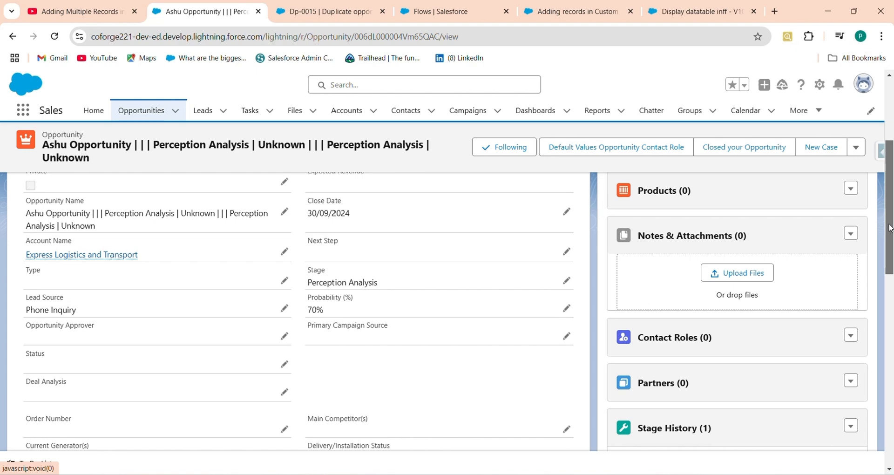
scroll(890, 227, "up", 2)
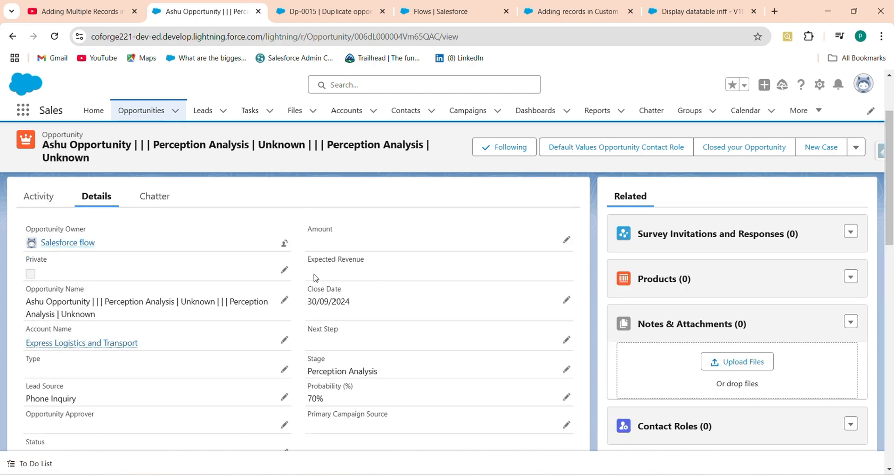
left_click(326, 11)
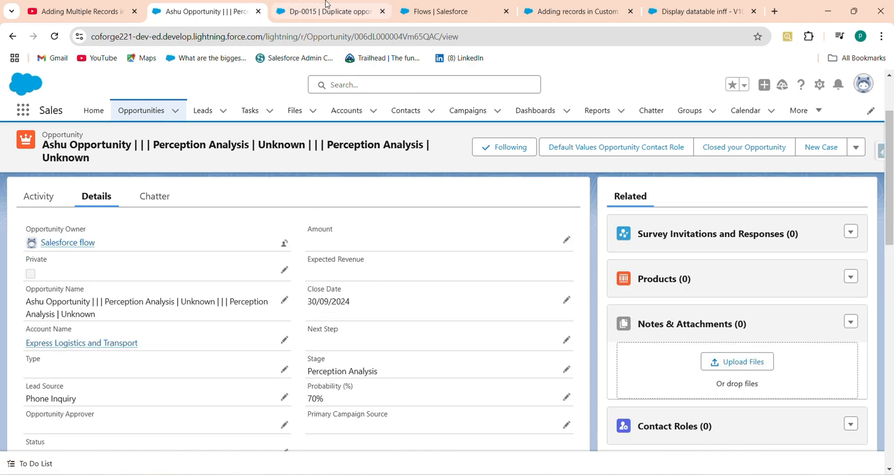
Open the Duplicate opportunity object's setup from the Dp-0015 record and show its Fields & Relationships.
left_click(820, 84)
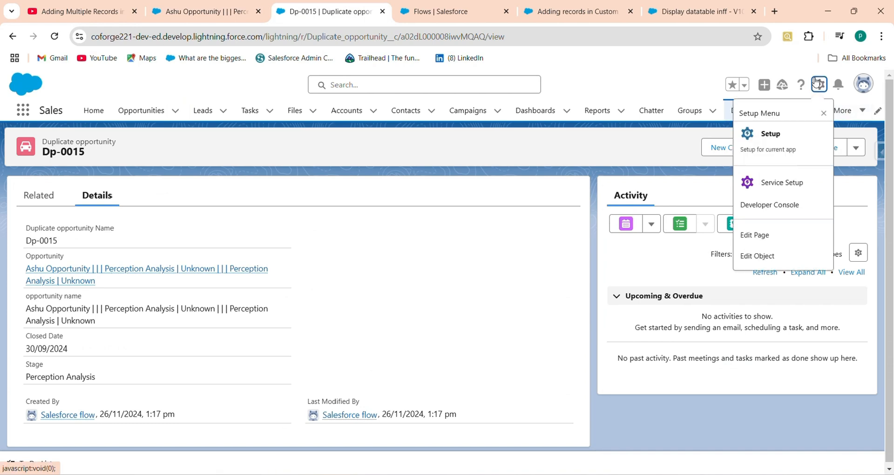
left_click(776, 260)
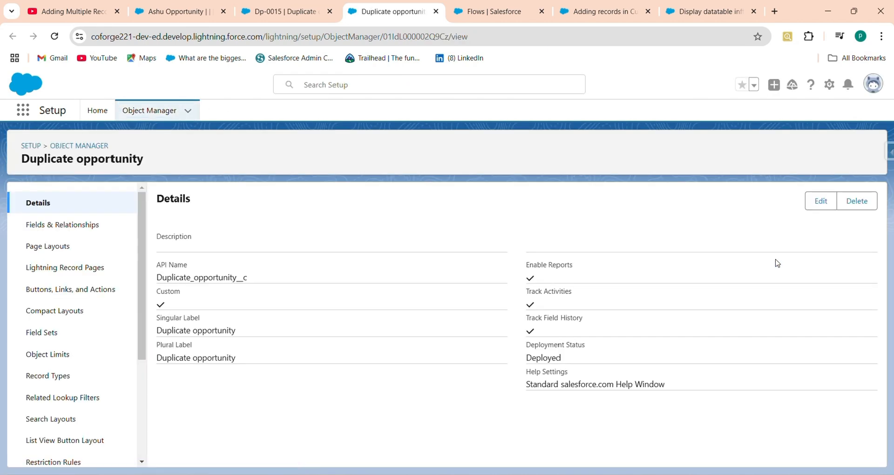
left_click(37, 226)
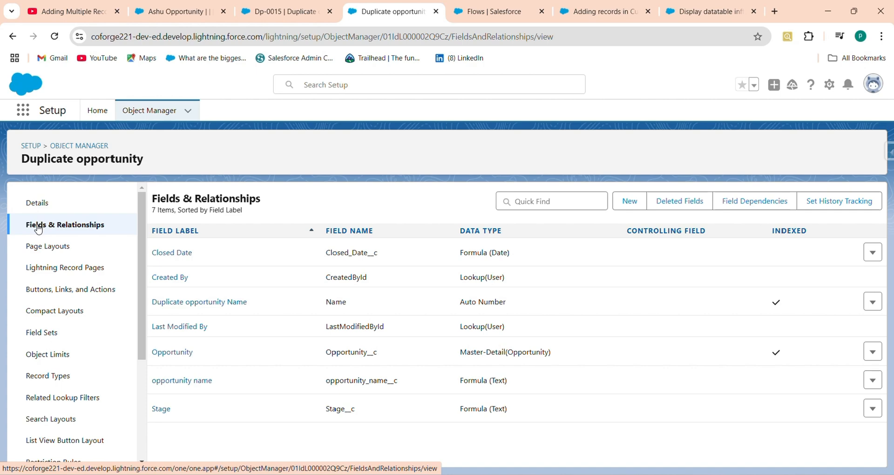
Start a new custom field on the Duplicate opportunity object and choose Date as its data type.
left_click(632, 203)
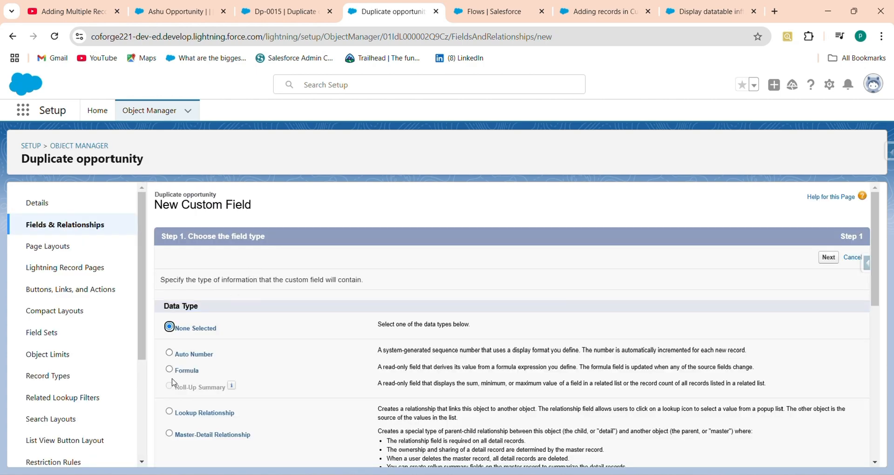
scroll(862, 368, "down", 5)
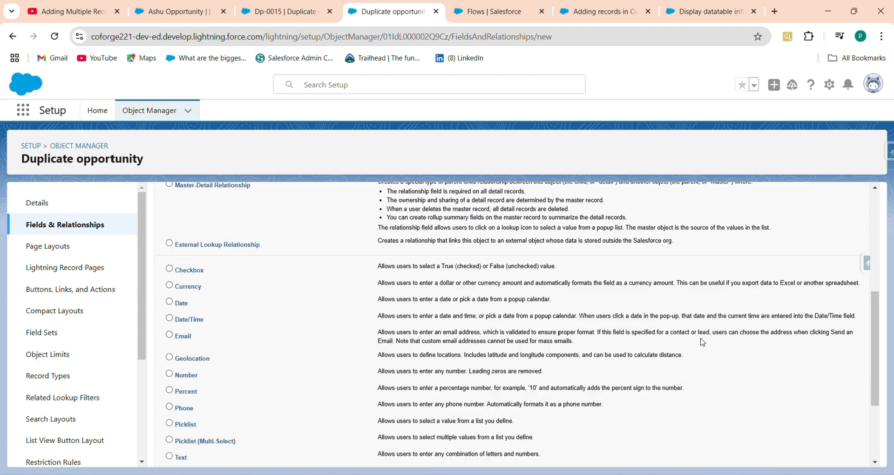
left_click(169, 302)
left_click_drag(877, 389, 822, 461)
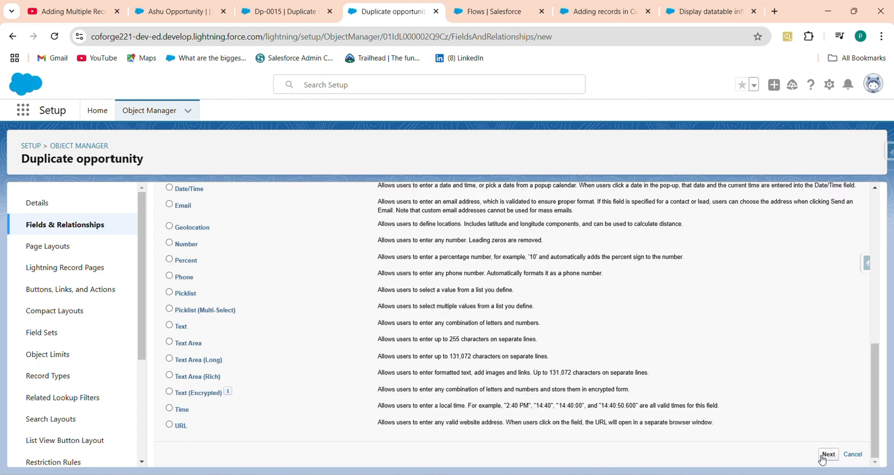
left_click(824, 459)
Try to continue with the label Closed Date and name Closed_Date, and change the field name to Closed_Date_1.
type("Closed Date")
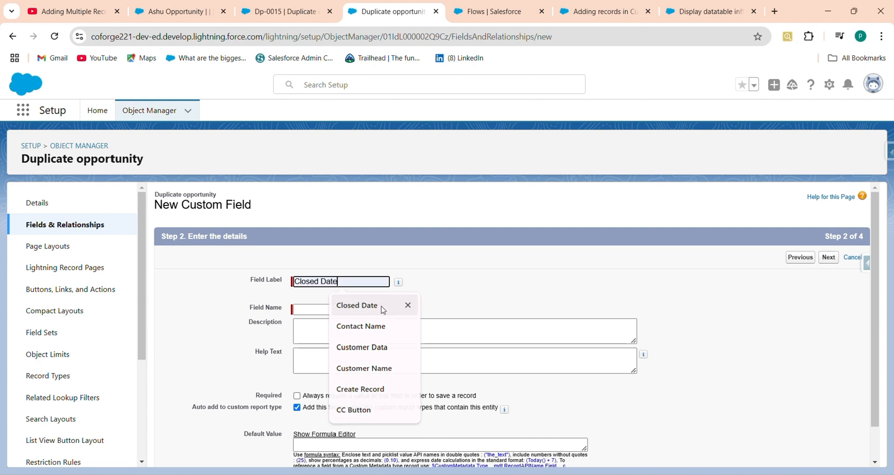
left_click(357, 305)
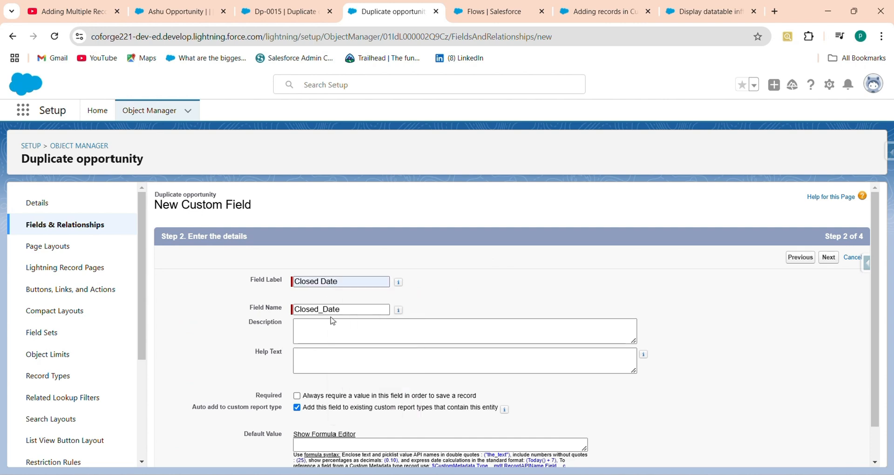
left_click(829, 257)
left_click(829, 261)
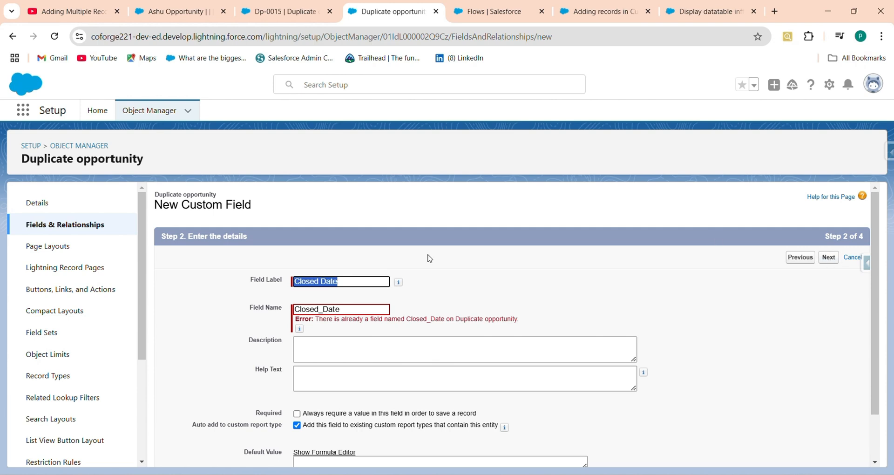
left_click(346, 285)
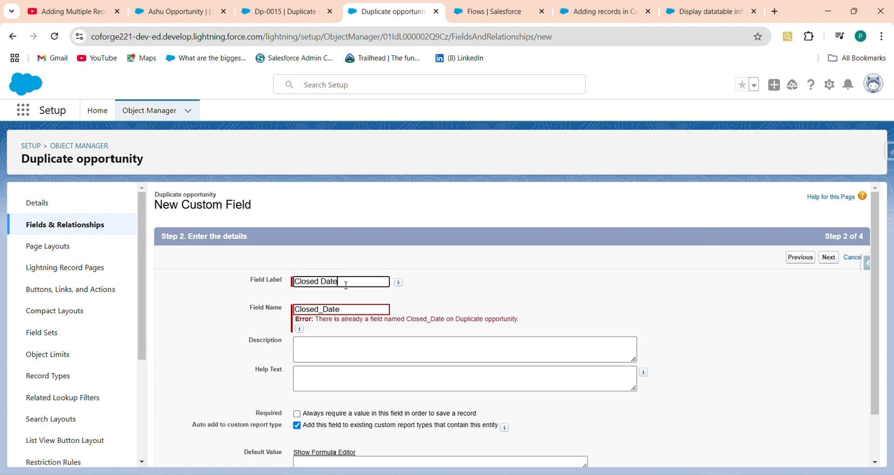
left_click(352, 310)
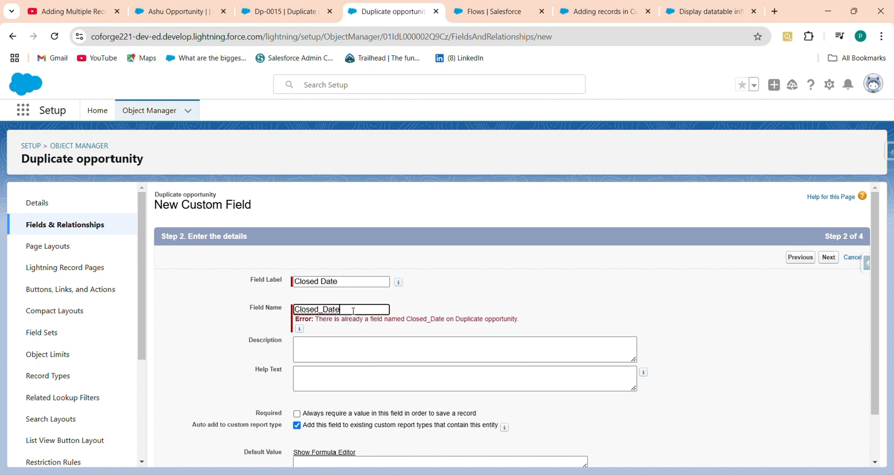
type("_1")
Replace the new date field's label with Maturity Date.
left_click(338, 283)
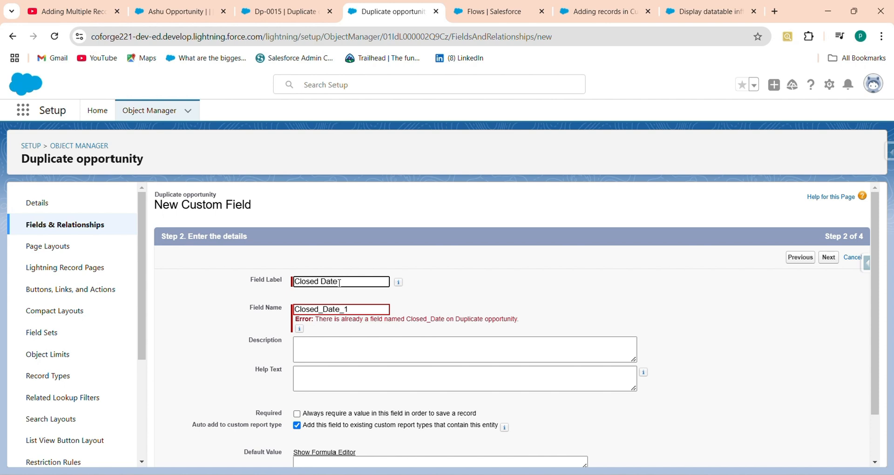
left_click_drag(340, 283, 268, 286)
key("BackSpace")
type("atu")
key("BackSpace")
key("BackSpace")
key("BackSpace")
key("BackSpace")
key("BackSpace")
type("aturity Date")
Replace the date field's API name with Maturity_Date and continue to field-level security.
left_click(284, 306)
key("ctrl+a")
key("BackSpace")
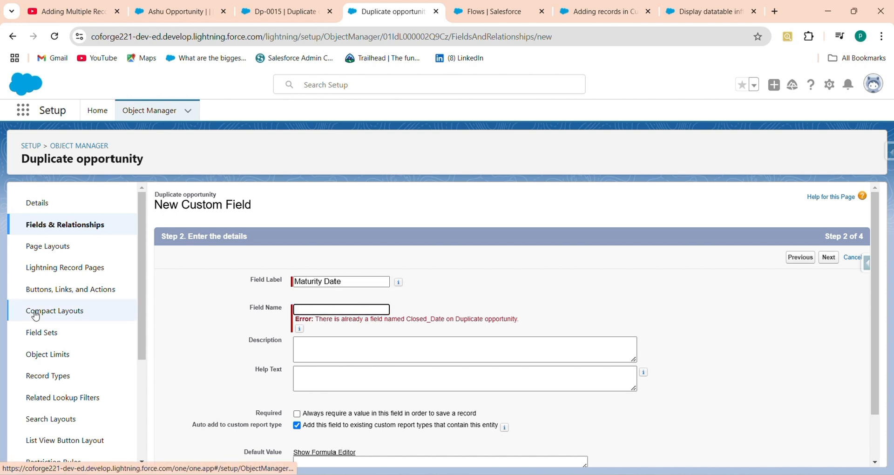
left_click(362, 280)
left_click_drag(363, 280, 292, 281)
left_click(386, 312)
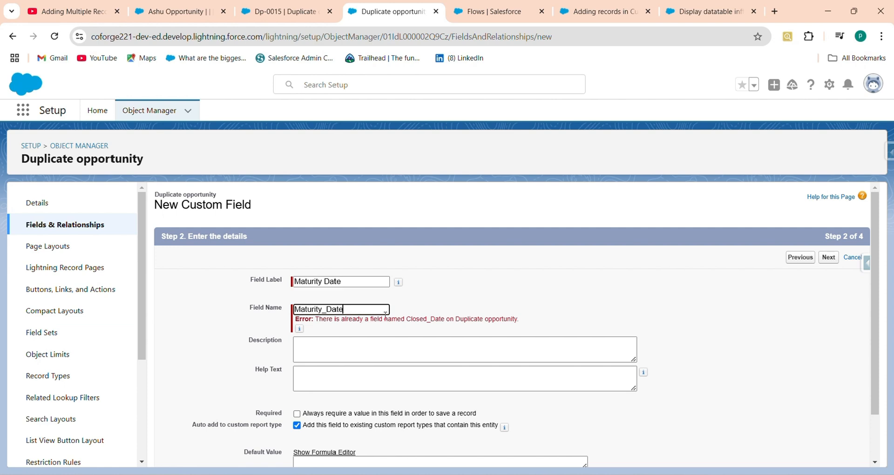
left_click(831, 261)
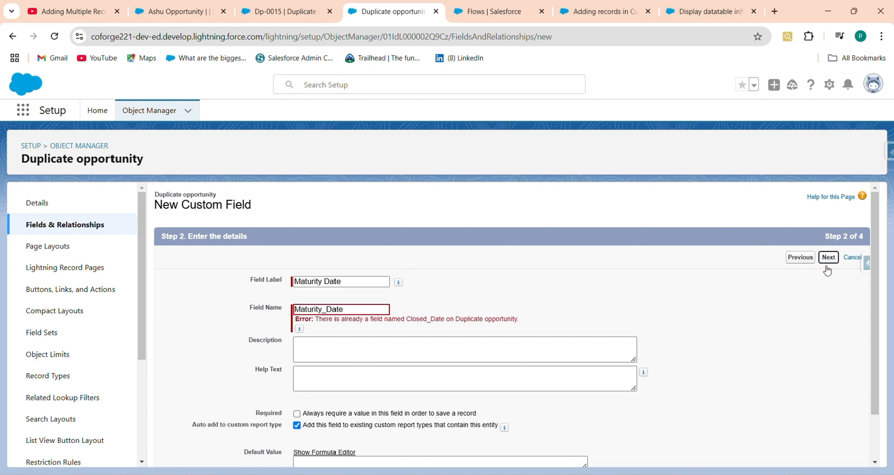
left_click(825, 260)
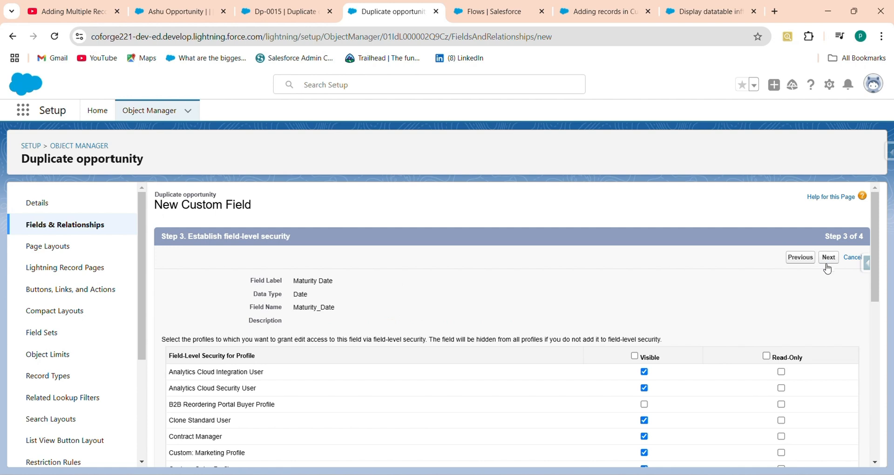
Make the Maturity Date field visible to all profiles and save it on the Duplicate opportunity Layout.
left_click(635, 357)
left_click(829, 257)
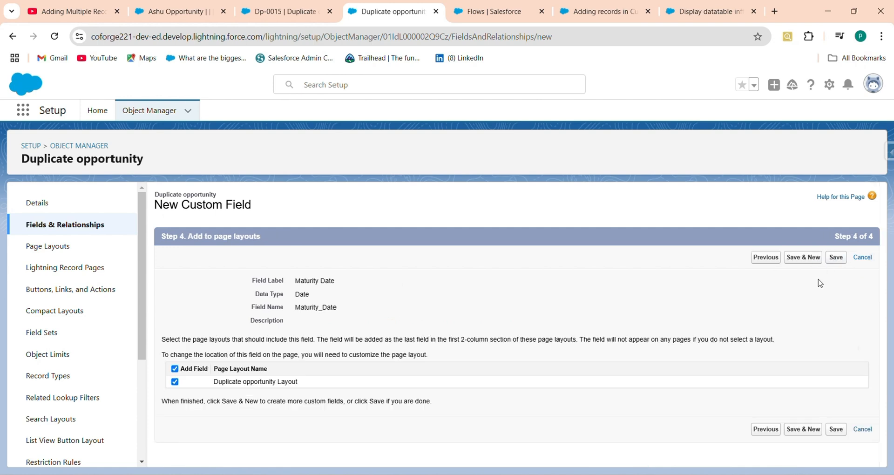
left_click(836, 258)
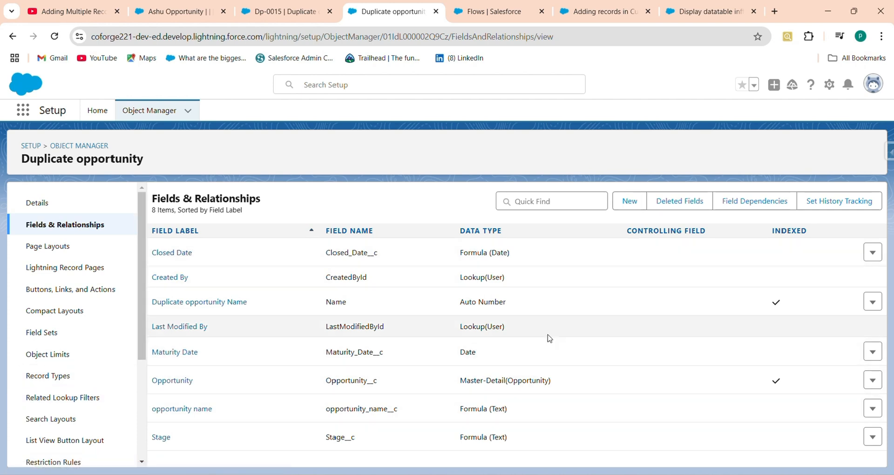
Define another custom field of type Number with the label and field name Amount, and continue to field-level security.
left_click(630, 201)
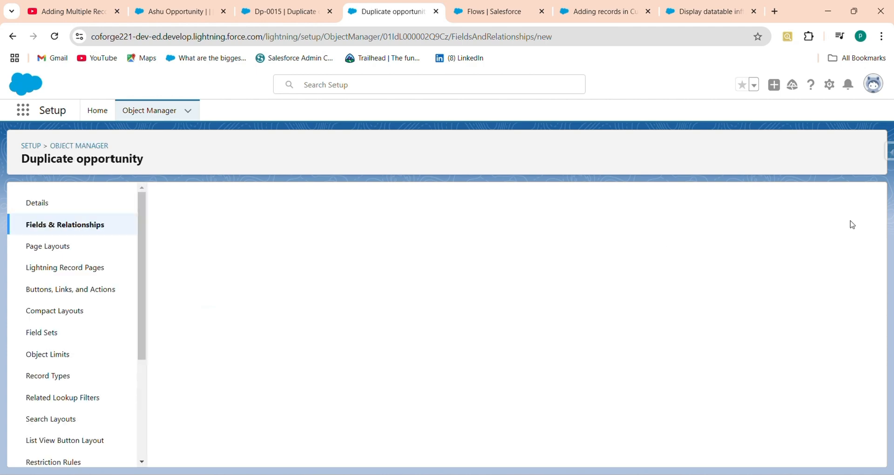
left_click_drag(873, 237, 873, 404)
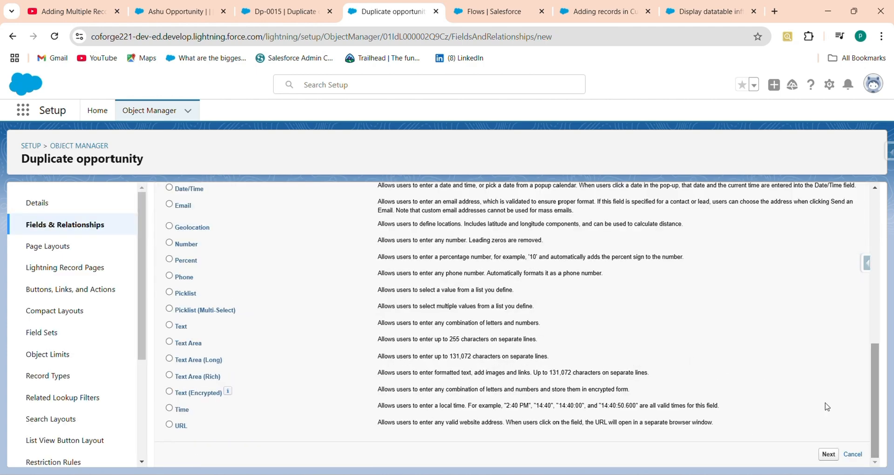
left_click(186, 244)
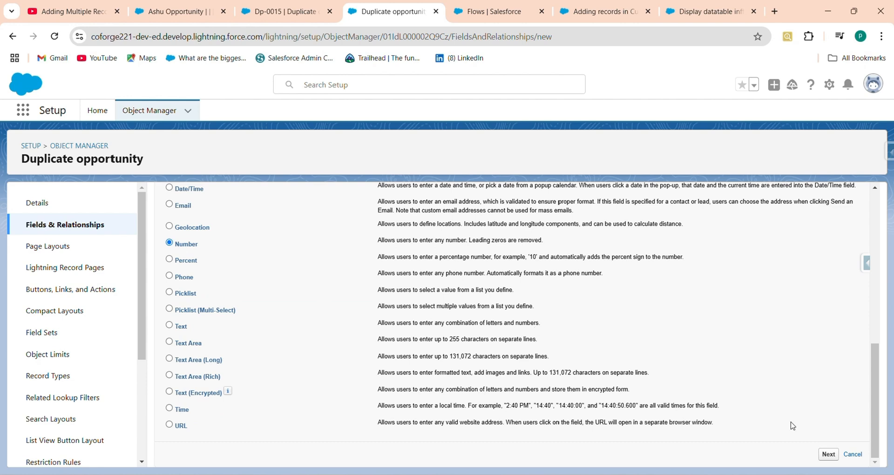
left_click(829, 454)
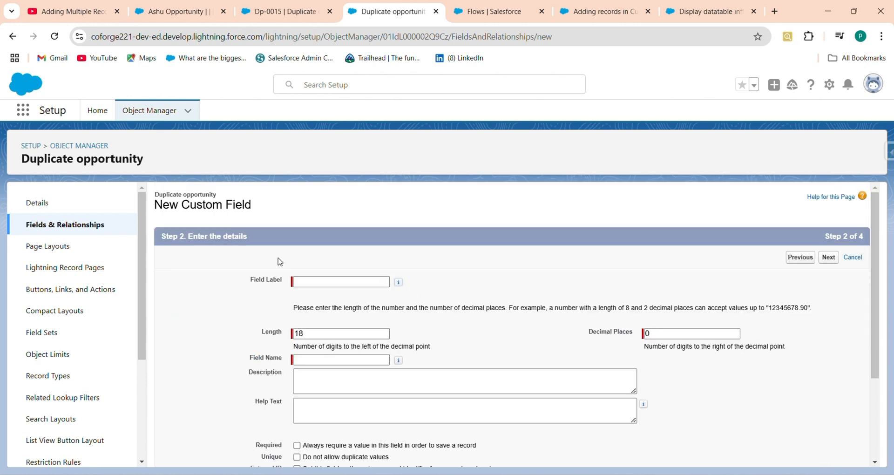
type("Am")
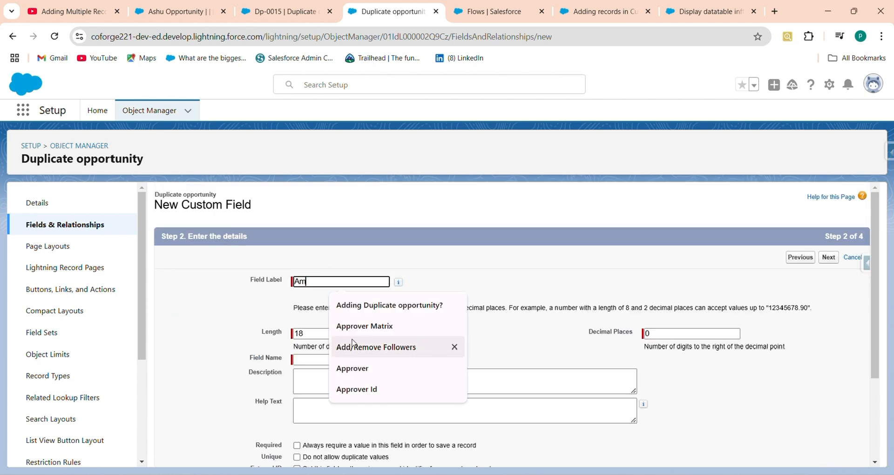
type("ount")
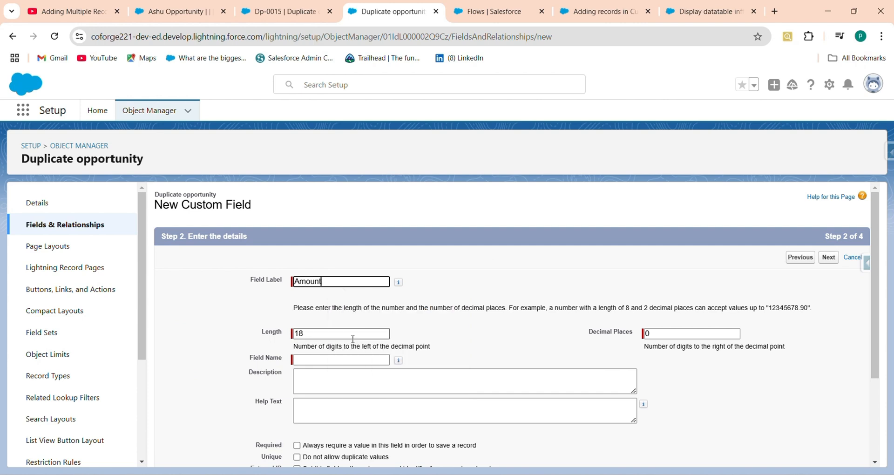
key("Tab")
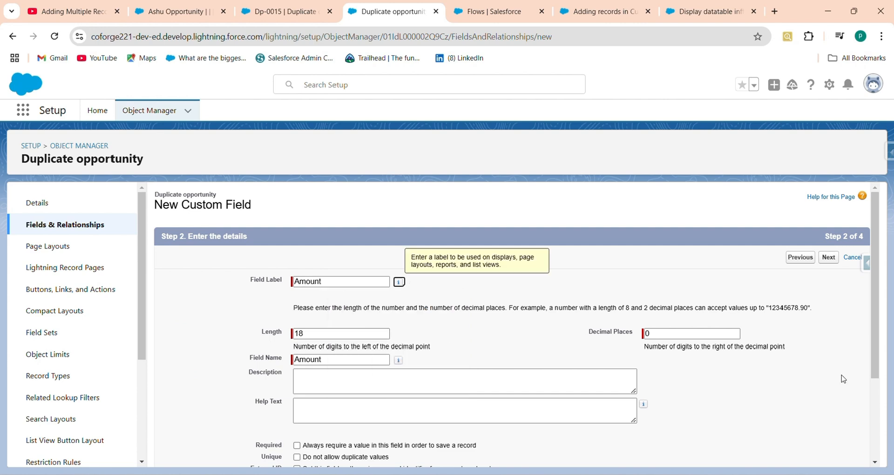
left_click(828, 260)
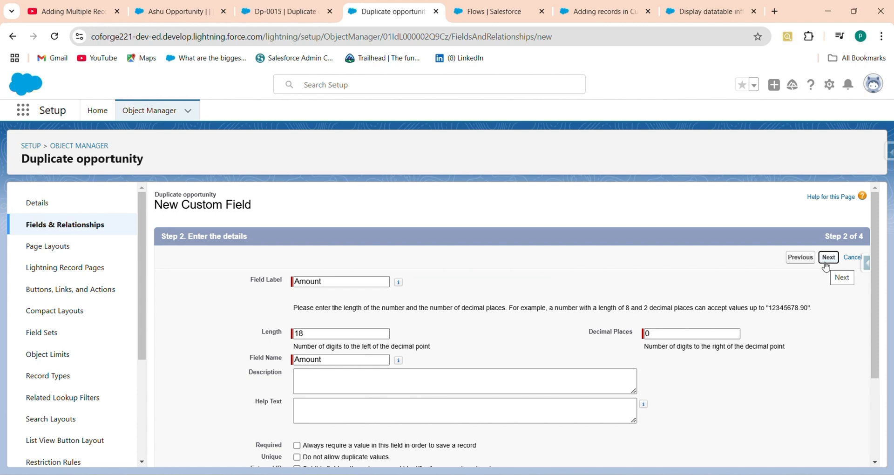
left_click(827, 262)
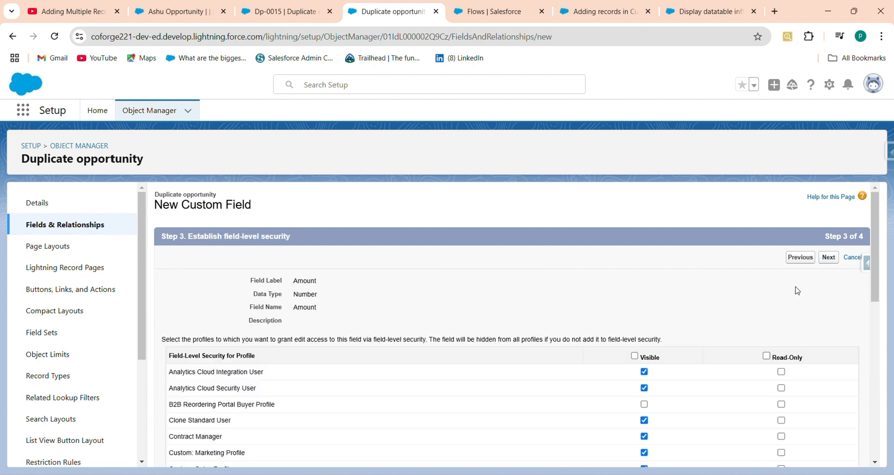
Make the Amount field visible to all profiles and save it on the Duplicate opportunity Layout.
left_click(635, 356)
left_click(828, 257)
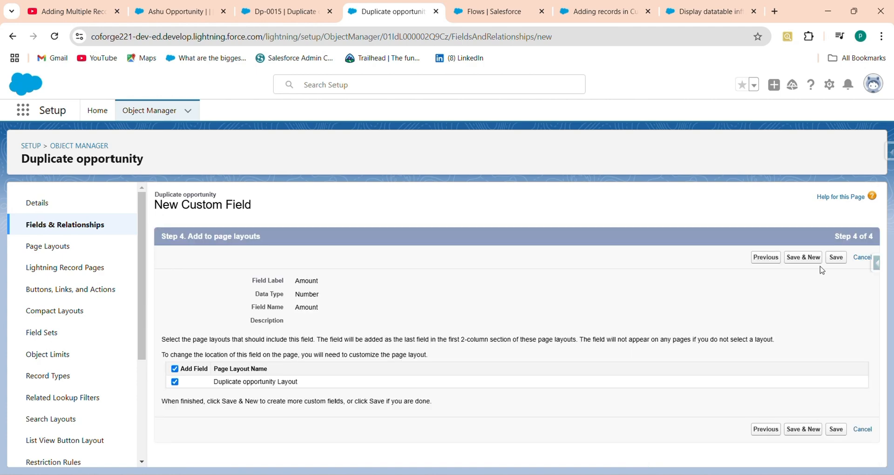
left_click(836, 258)
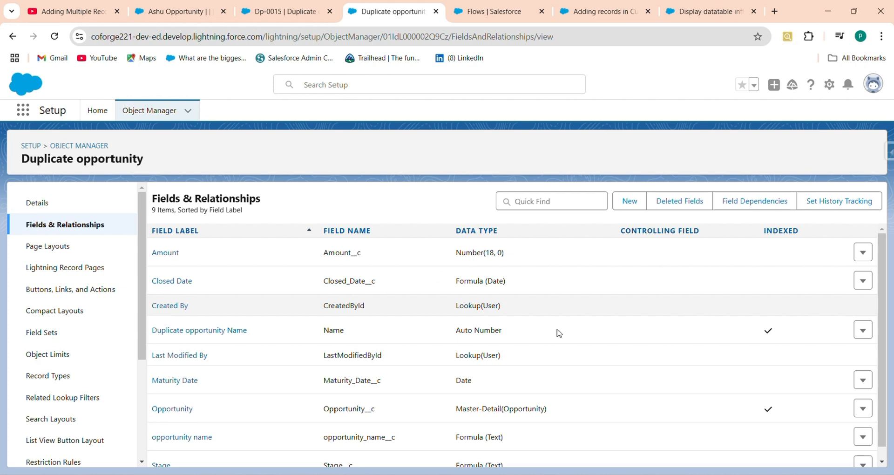
Return to the Adding records in Custom Objects flow in Flow Builder and reload it.
left_click(593, 13)
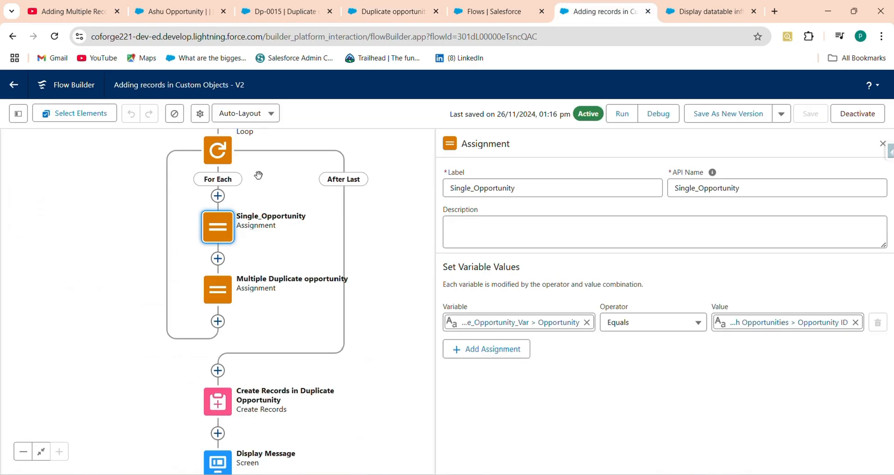
left_click(55, 38)
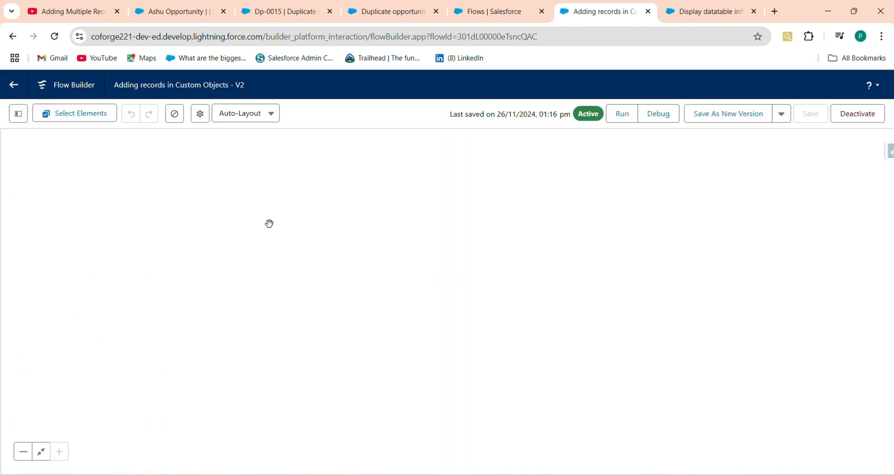
scroll(365, 317, "down", 3)
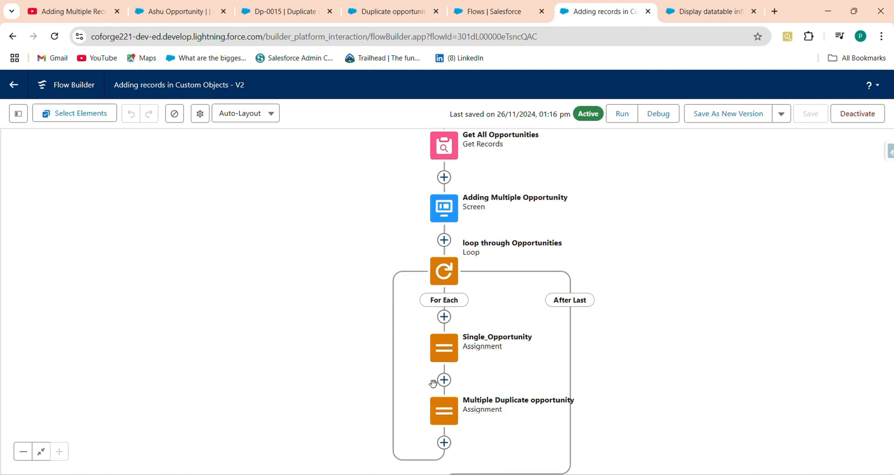
Edit the Single_Opportunity assignment and add a row with the variable Single_Opportunity_Var > Closed Date.
left_click(444, 348)
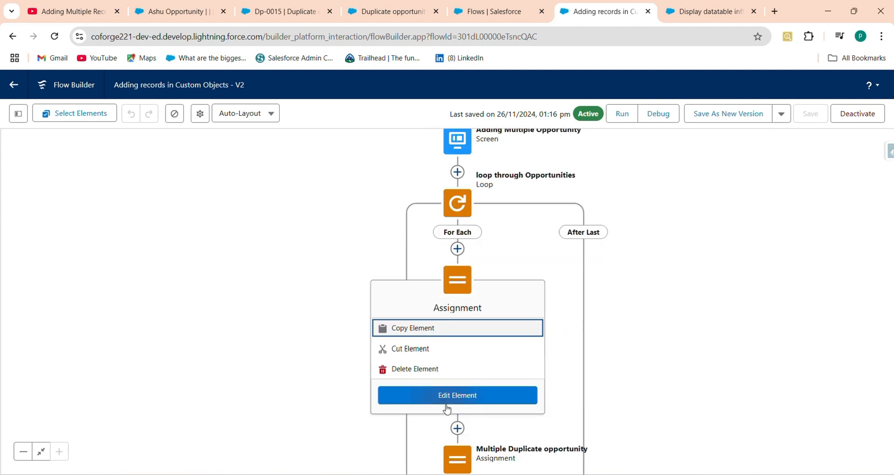
left_click(446, 403)
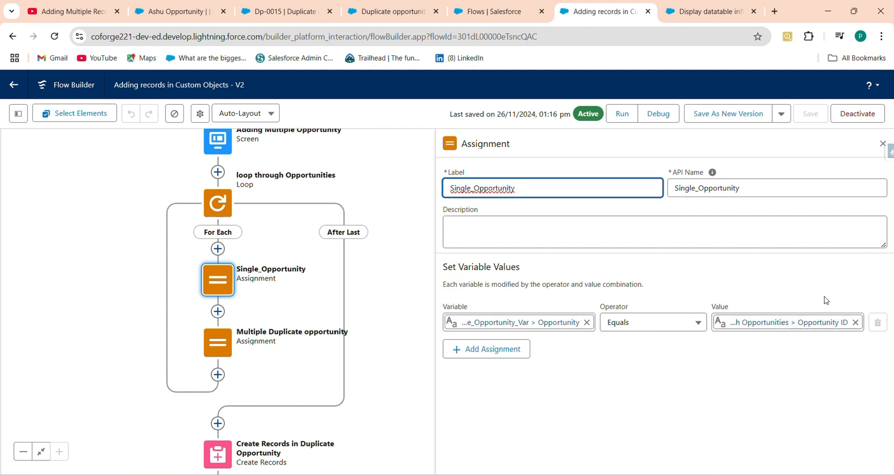
left_click(472, 353)
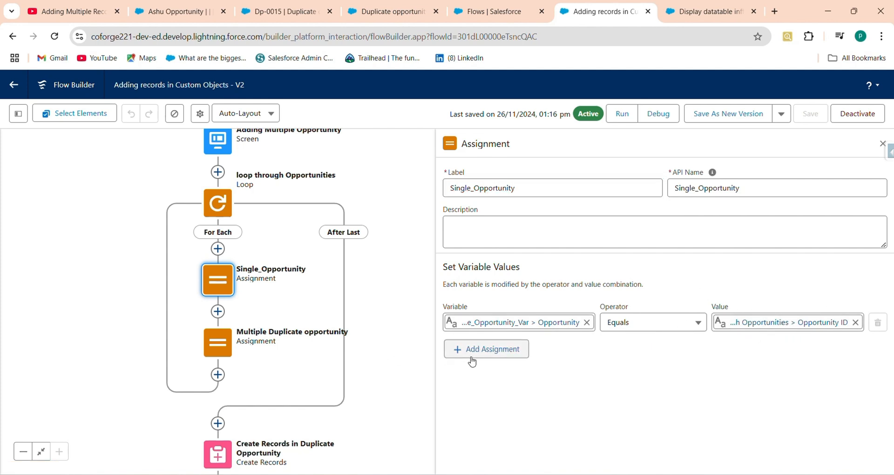
left_click(502, 359)
type("si")
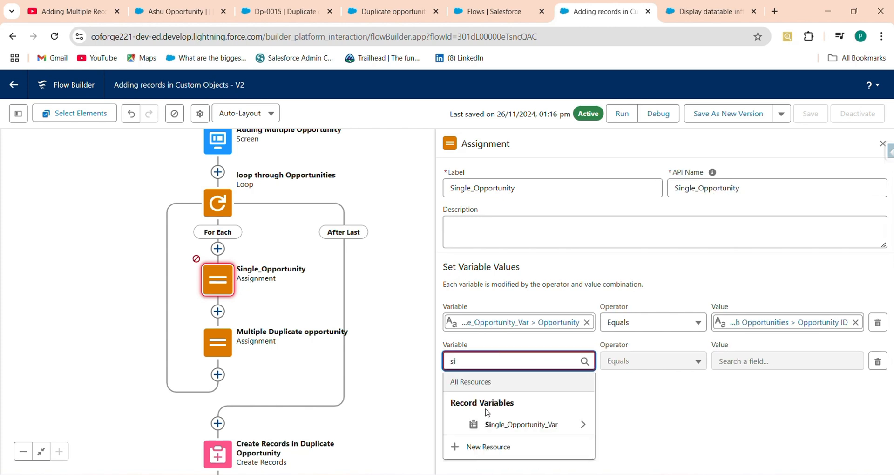
left_click(508, 424)
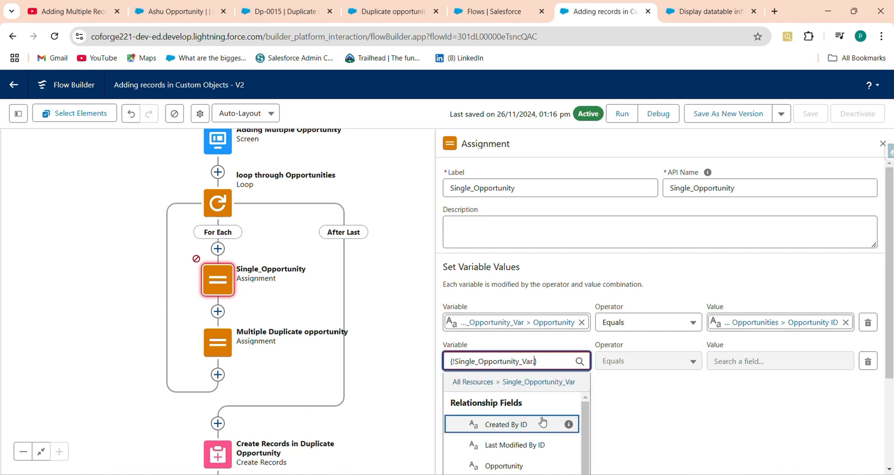
type(".clo")
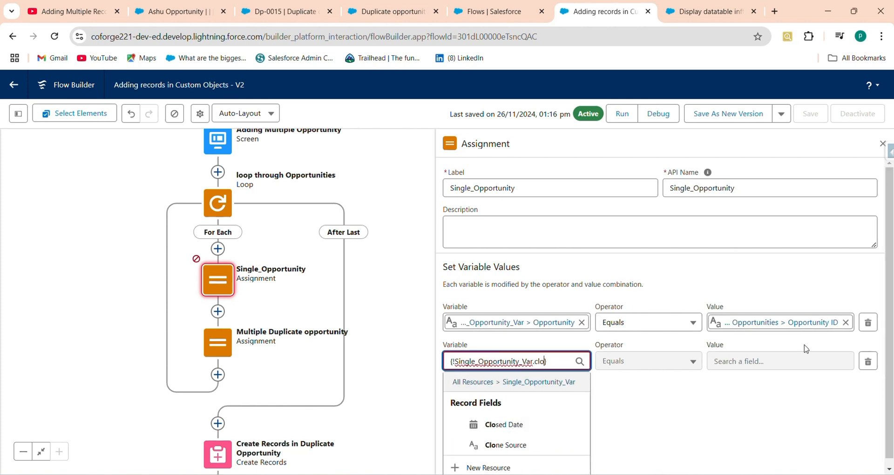
left_click(504, 424)
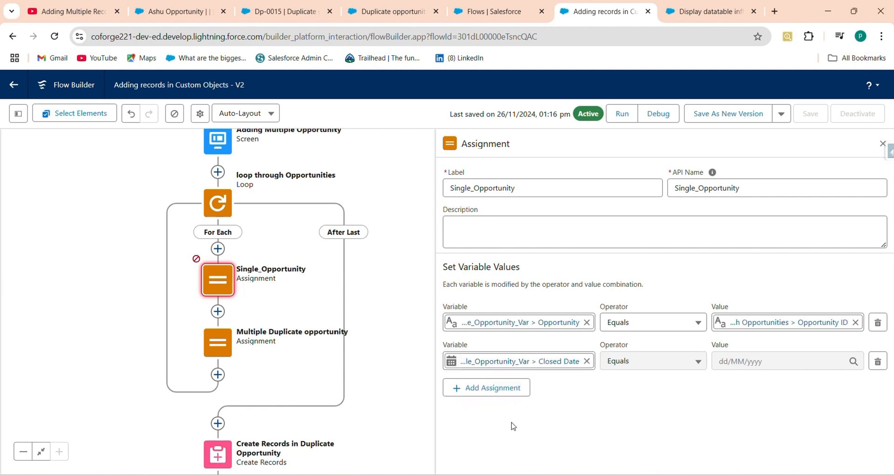
Add a third assignment row with the variable Single_Opportunity_Var > Amount.
left_click(471, 390)
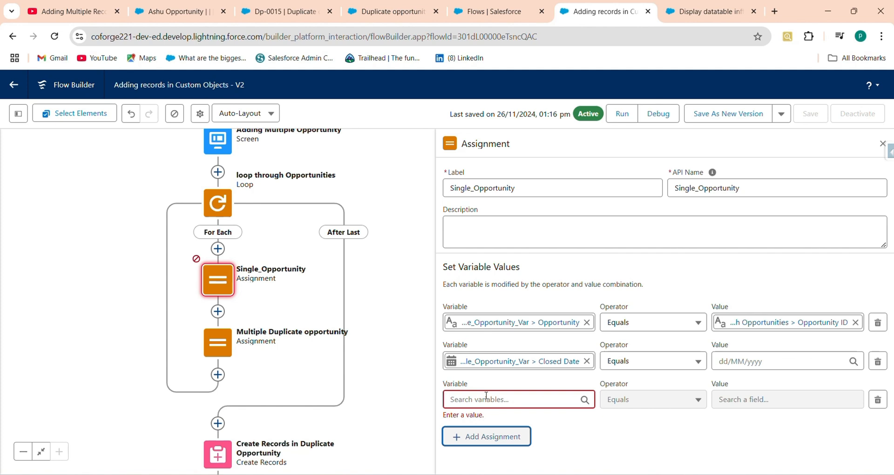
left_click(486, 395)
type("si")
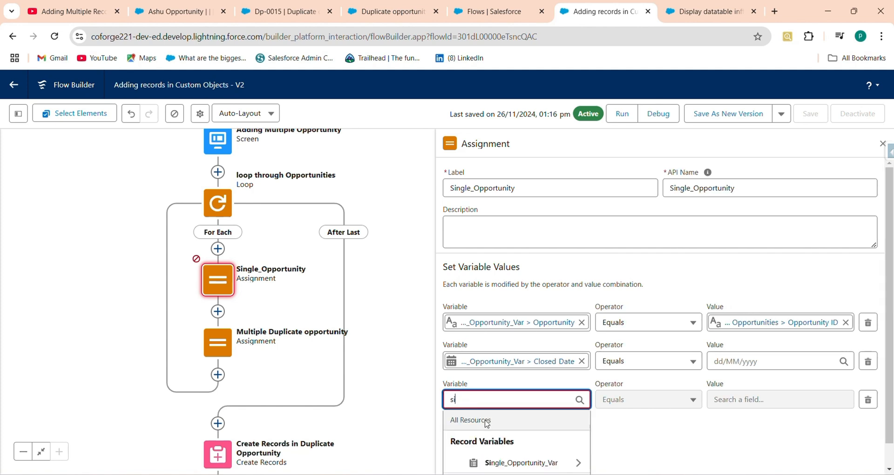
left_click(522, 463)
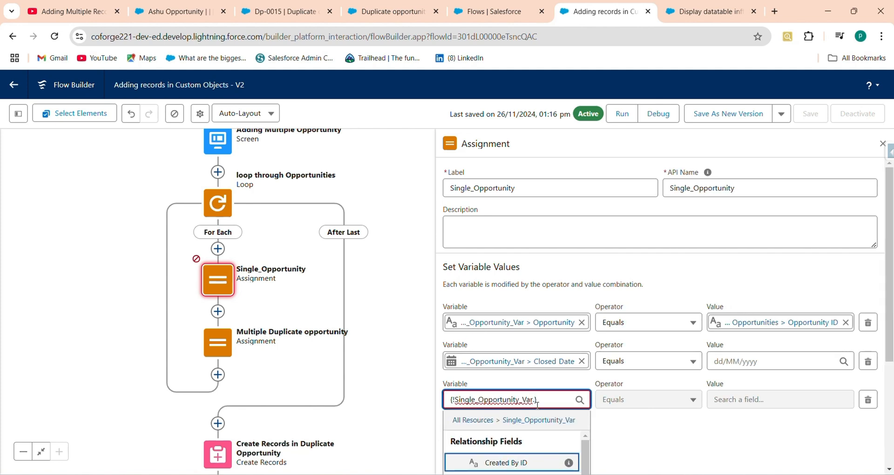
type("am")
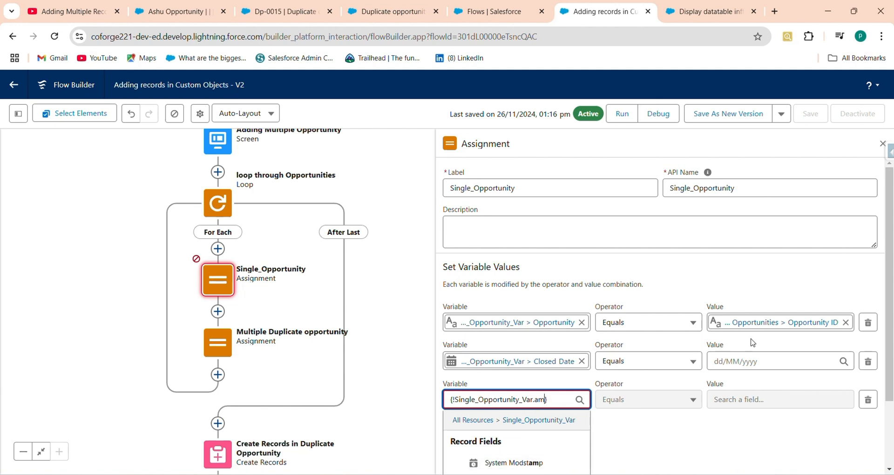
type("ou")
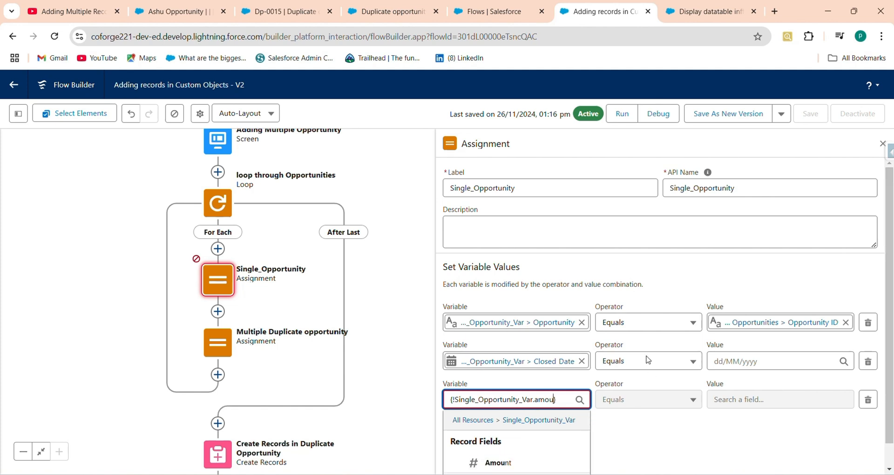
left_click(521, 463)
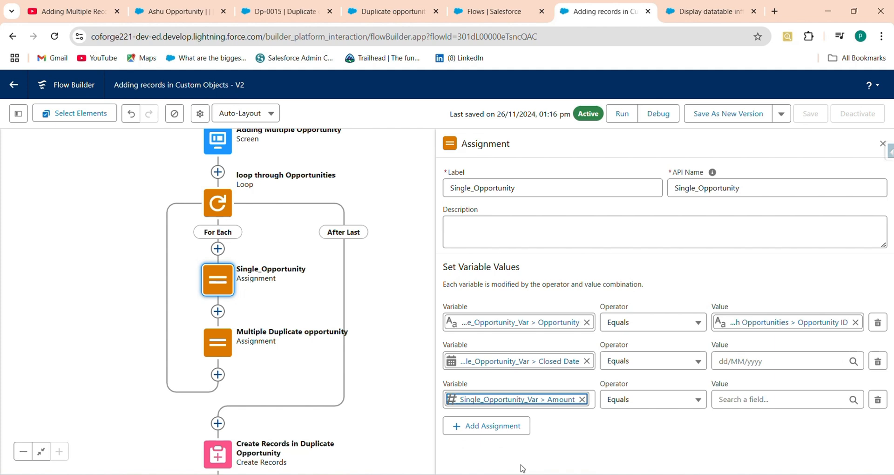
Set the Closed Date assignment's value to Close Date of the current item from loop through Opportunities.
left_click(756, 359)
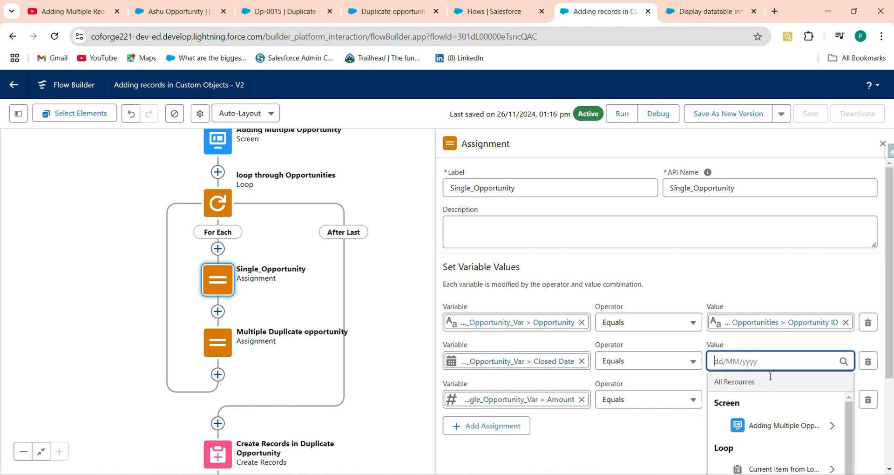
scroll(784, 388, "down", 1)
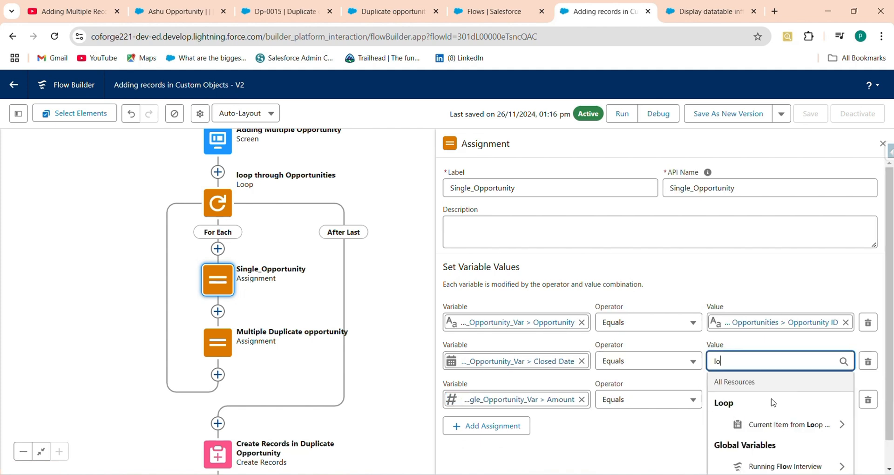
left_click(765, 425)
key("BackSpace")
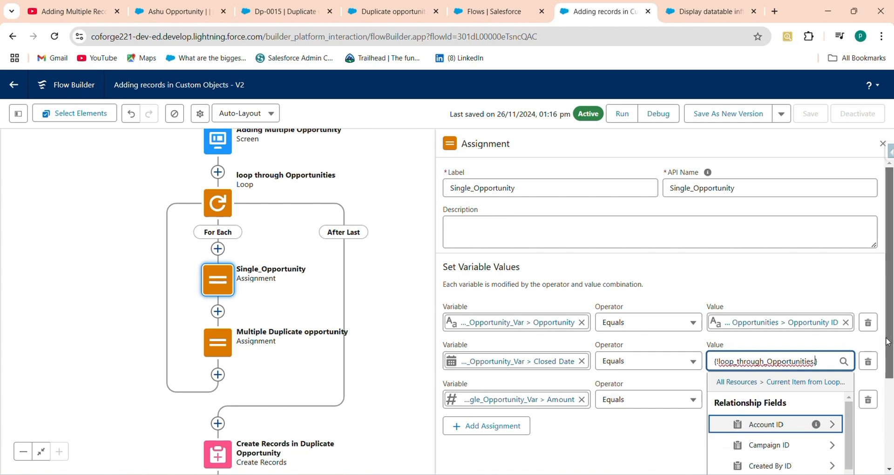
left_click_drag(889, 346, 889, 436)
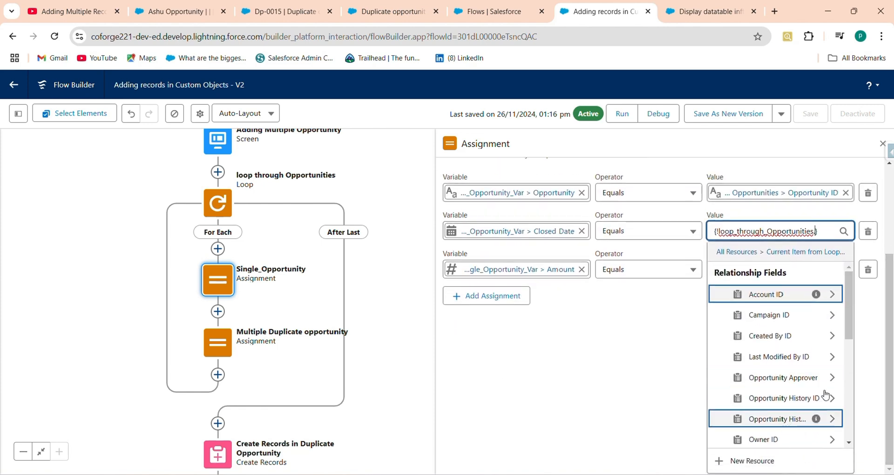
type(".clo")
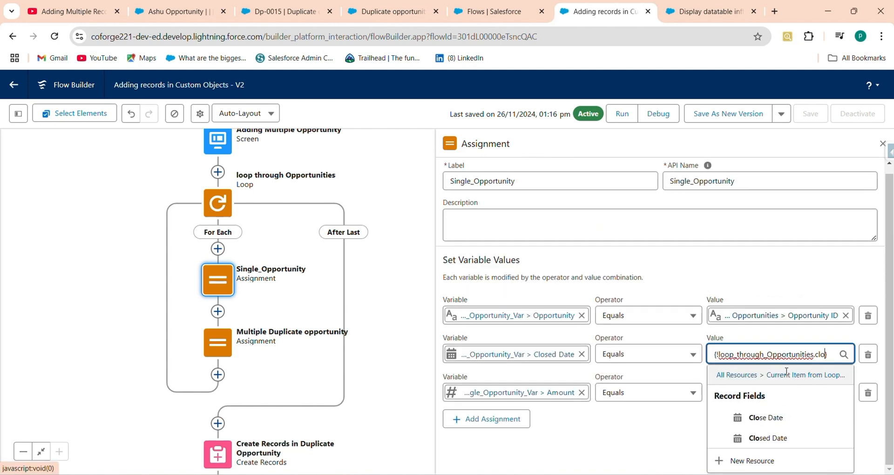
left_click(773, 420)
Set the Amount assignment's value to Amount of the current item from loop through Opportunities.
left_click(788, 399)
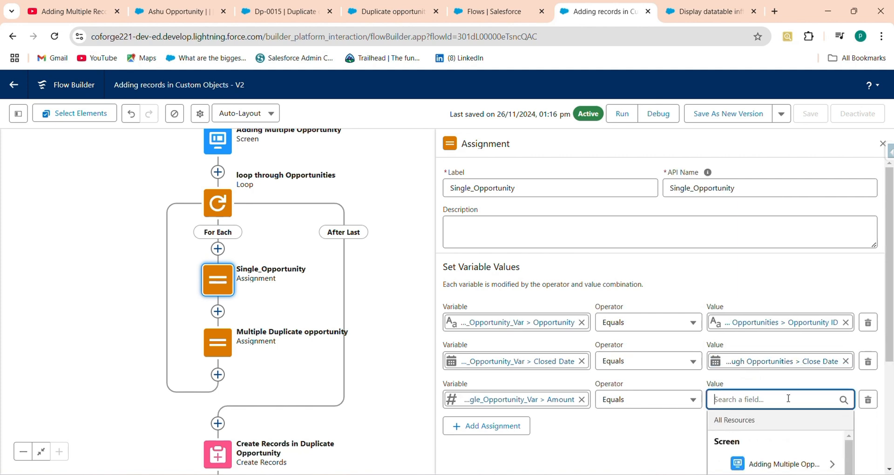
type("curr")
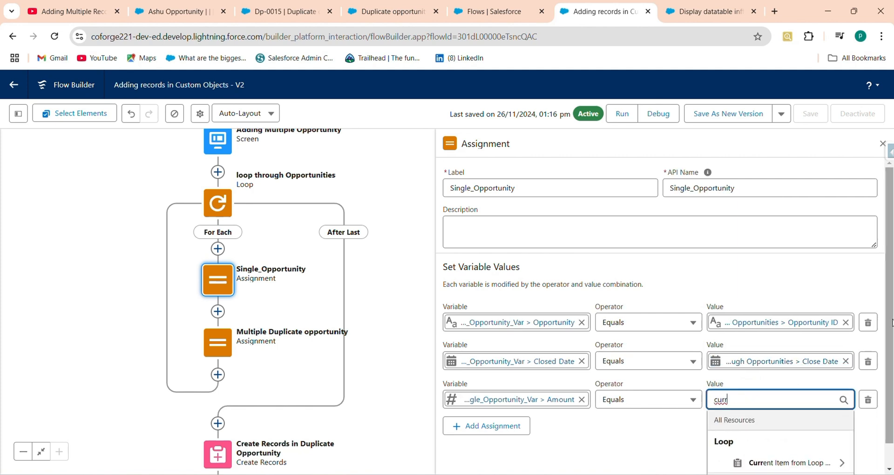
scroll(892, 322, "down", 1)
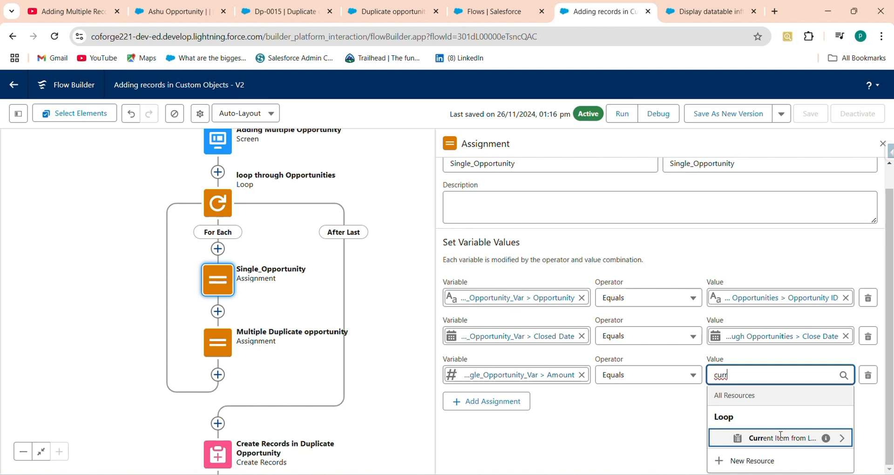
left_click(782, 437)
type("Am")
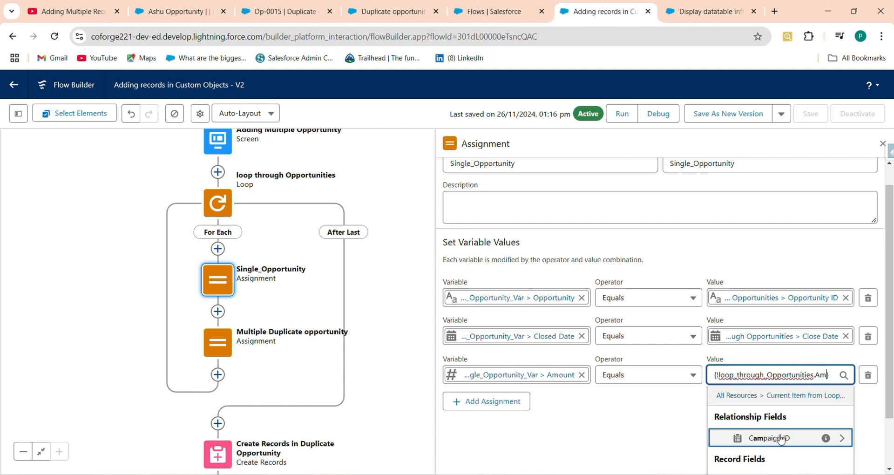
type("ou")
left_click(782, 438)
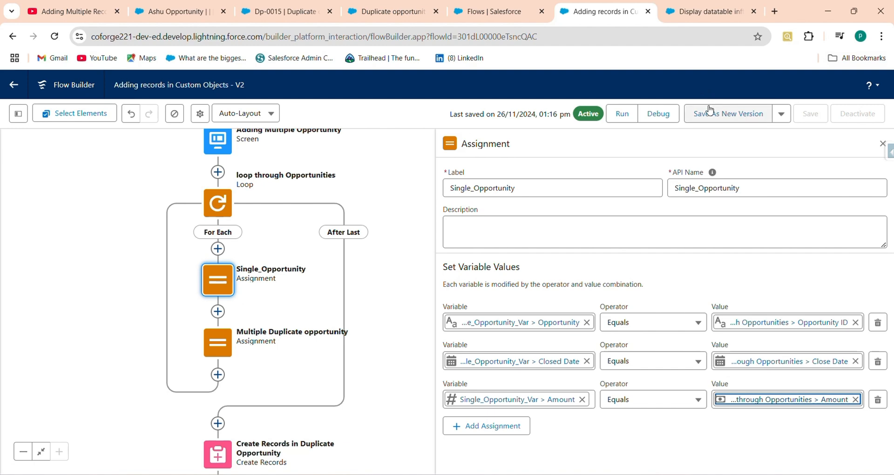
Save the flow as a new version under the same label and activate it.
left_click(726, 114)
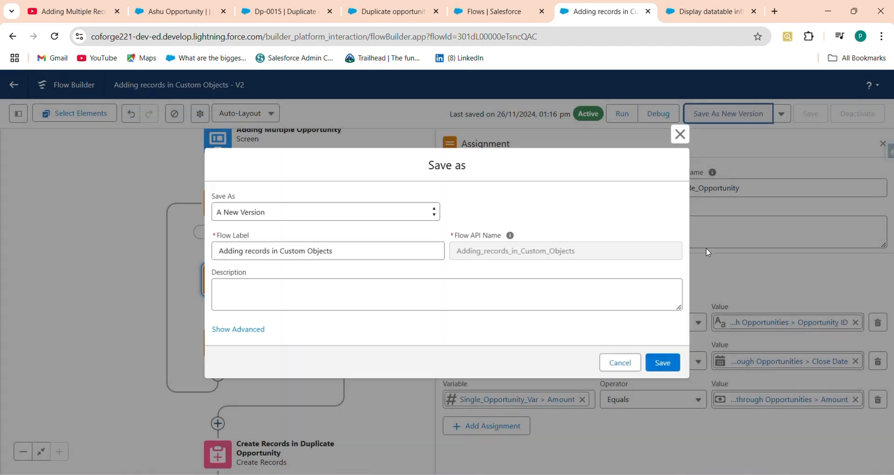
left_click(665, 363)
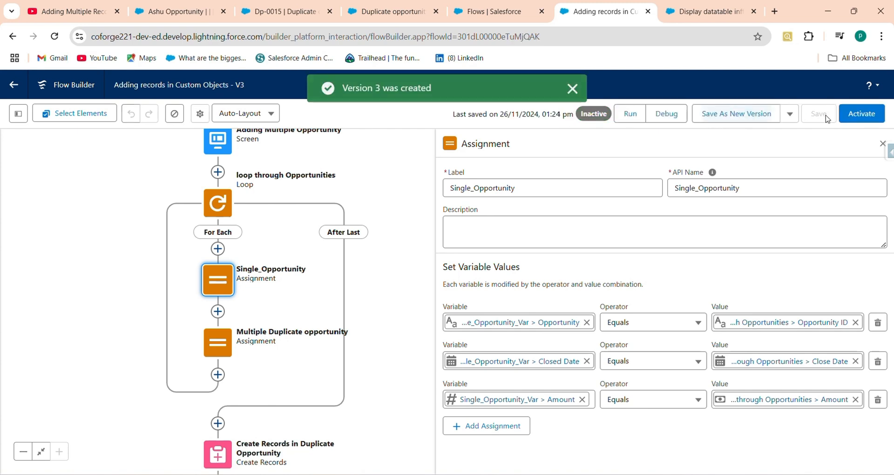
left_click(862, 114)
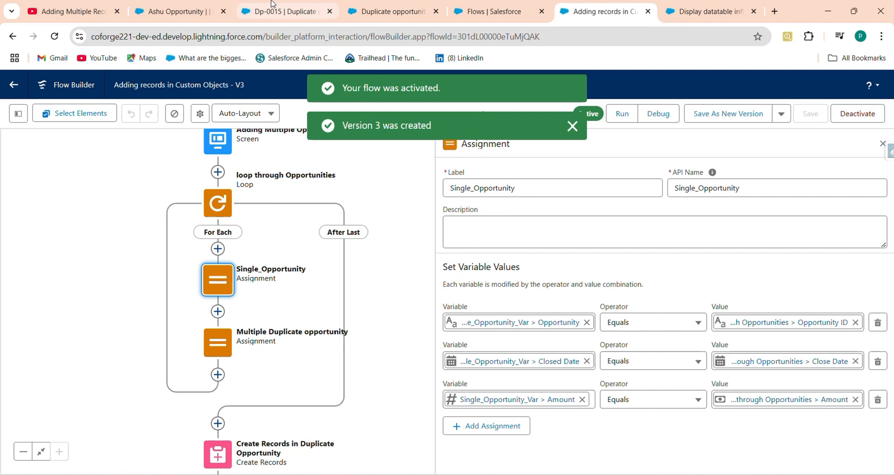
Open the Duplicate opportunity list in the Sales app and delete the records Dp-0015 and Dp-0016.
left_click(282, 12)
left_click(746, 112)
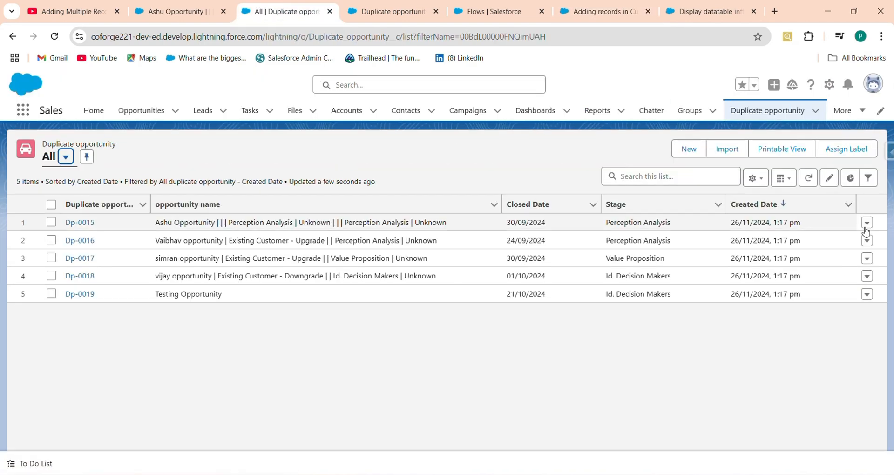
left_click(867, 223)
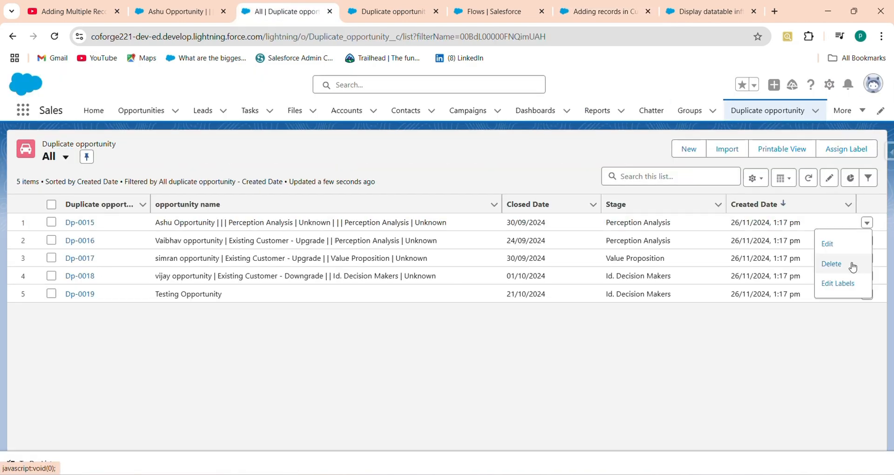
left_click(832, 264)
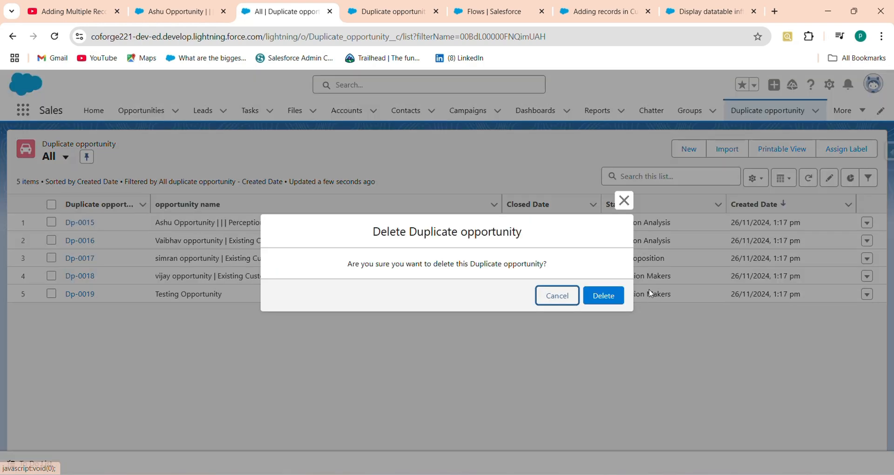
left_click(614, 295)
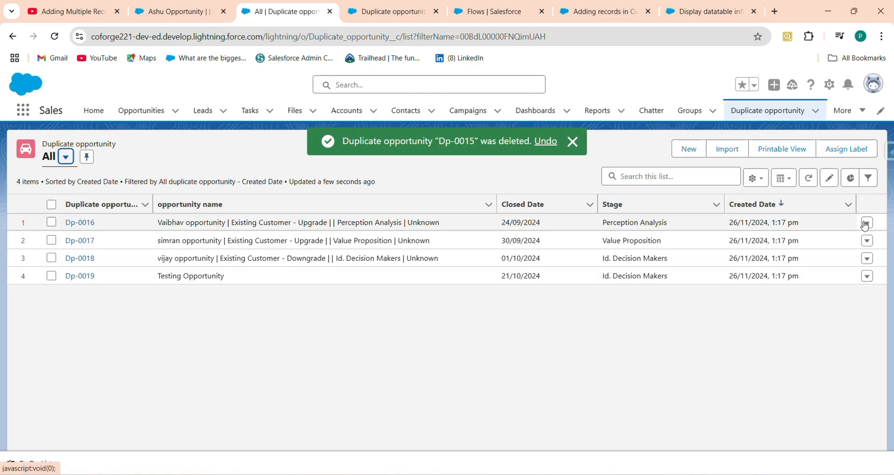
left_click(867, 222)
left_click(833, 274)
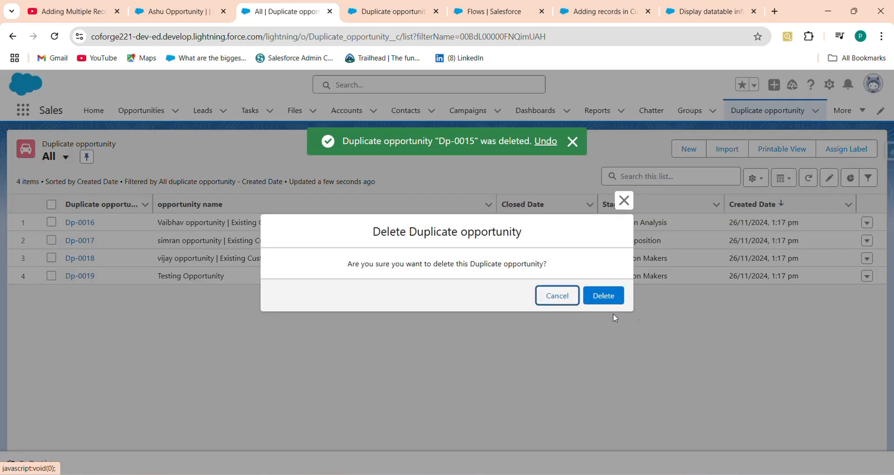
left_click(603, 295)
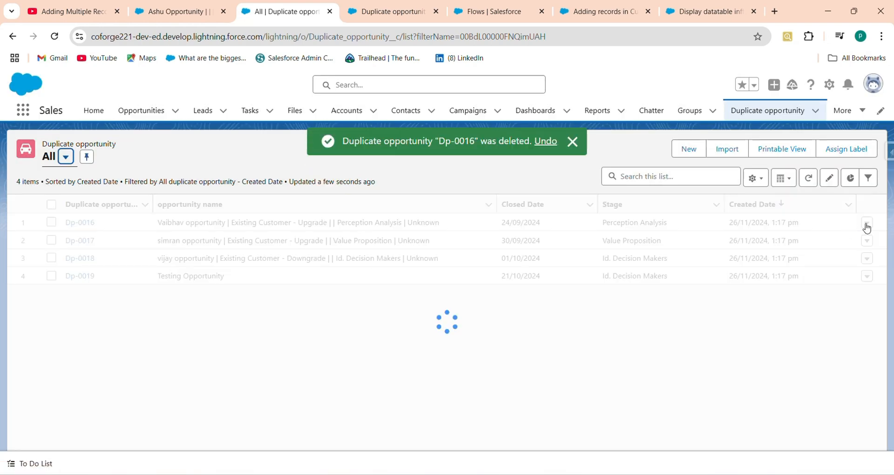
Delete the remaining Duplicate opportunity records, Dp-0017 through Dp-0019.
left_click(867, 222)
left_click(830, 264)
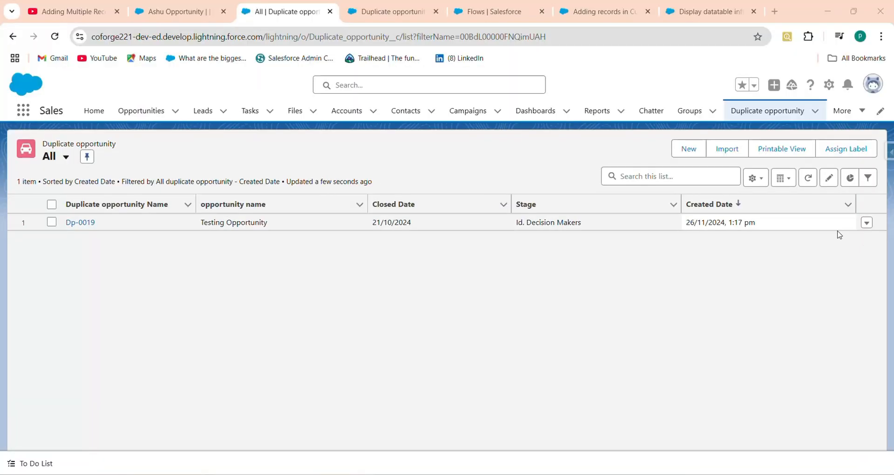
left_click(867, 223)
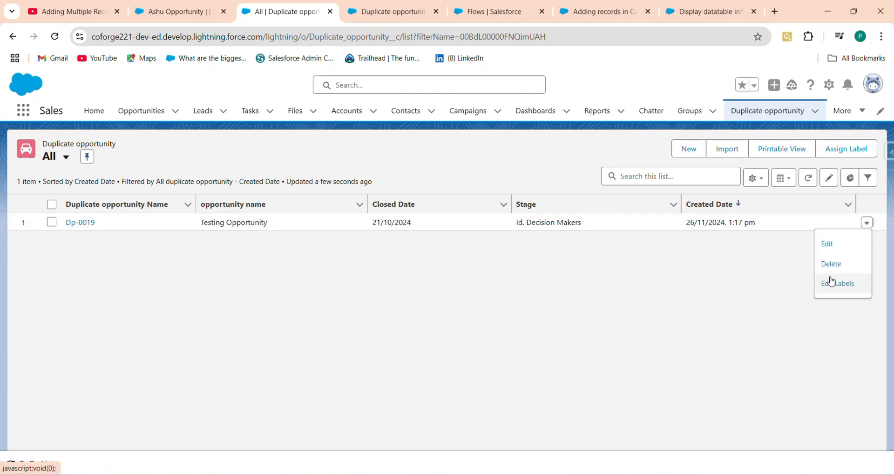
left_click(832, 266)
left_click(605, 296)
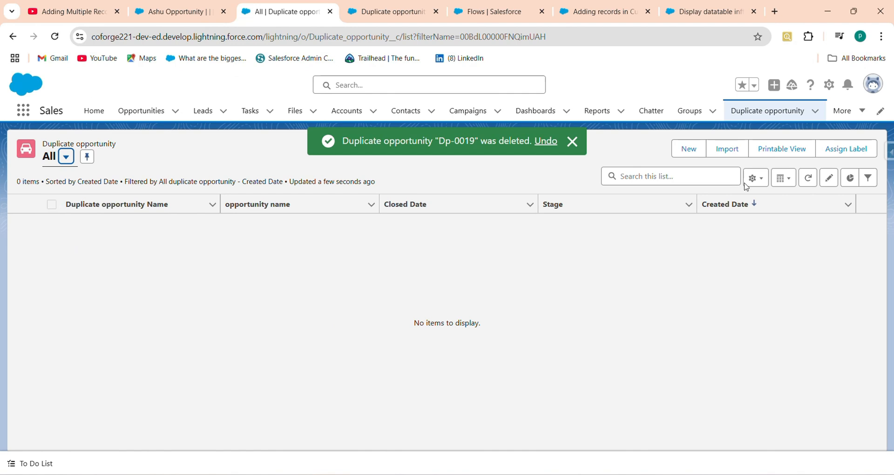
Launch the Adding Duplicate opportunity? flow from the Opportunities list, check its data table columns, and return to the list.
left_click(145, 113)
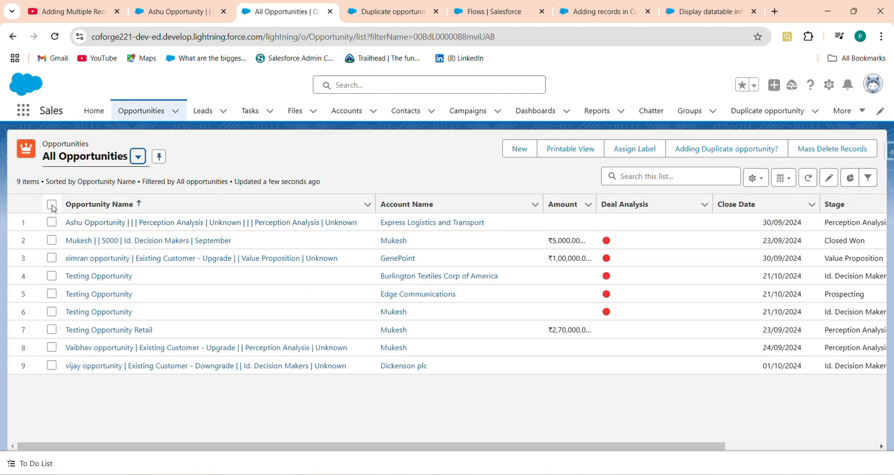
left_click(734, 150)
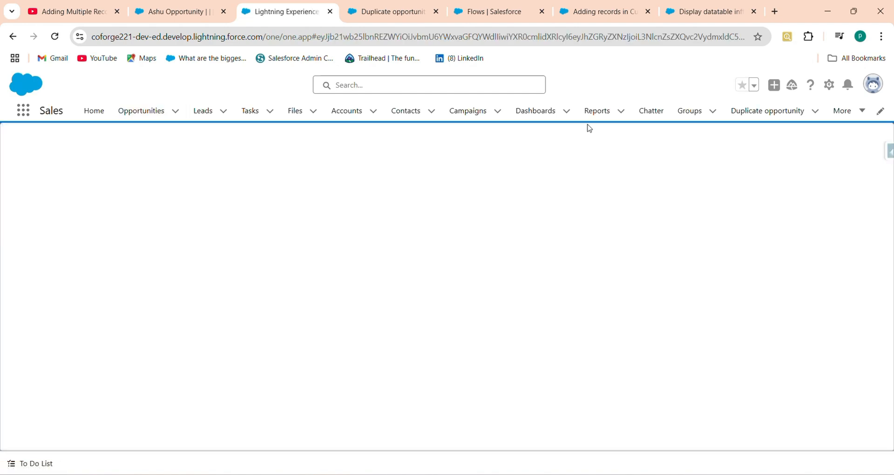
left_click(140, 112)
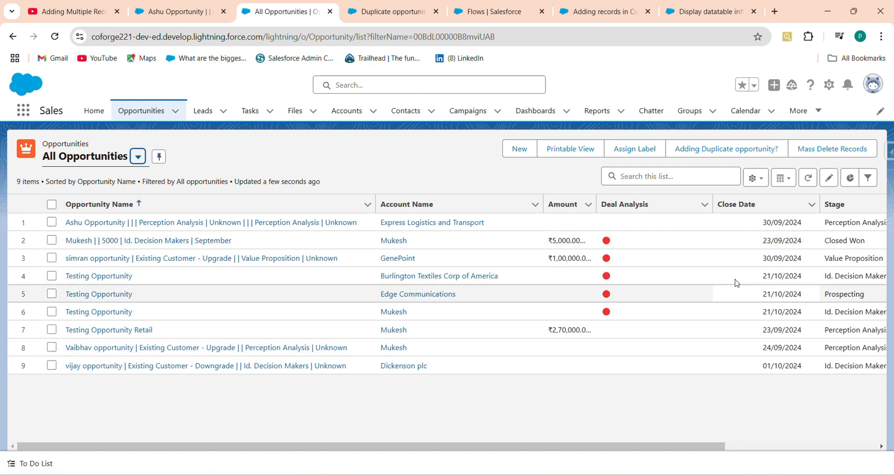
left_click(52, 240)
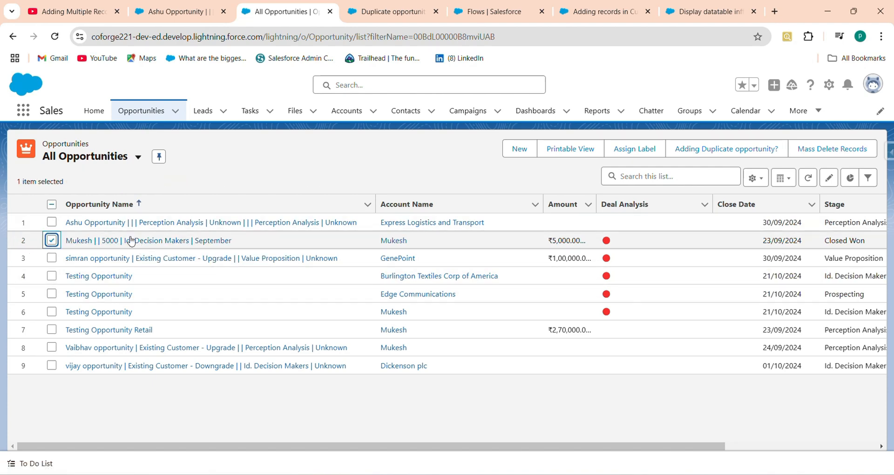
left_click(723, 142)
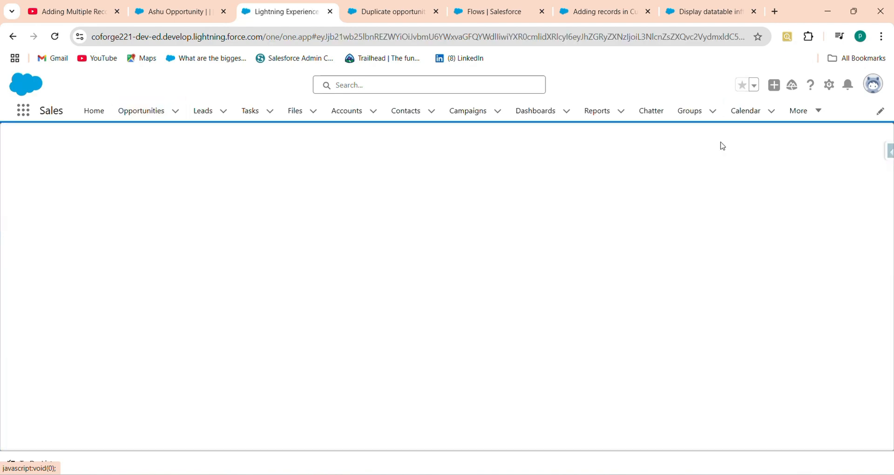
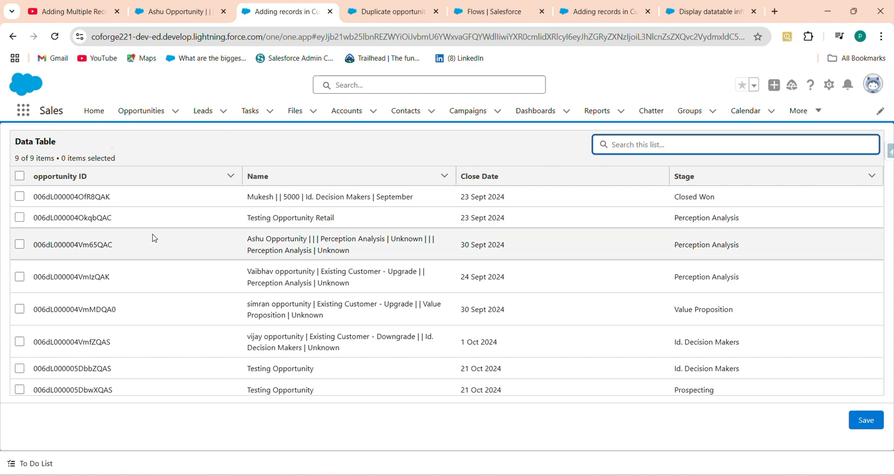
left_click(138, 111)
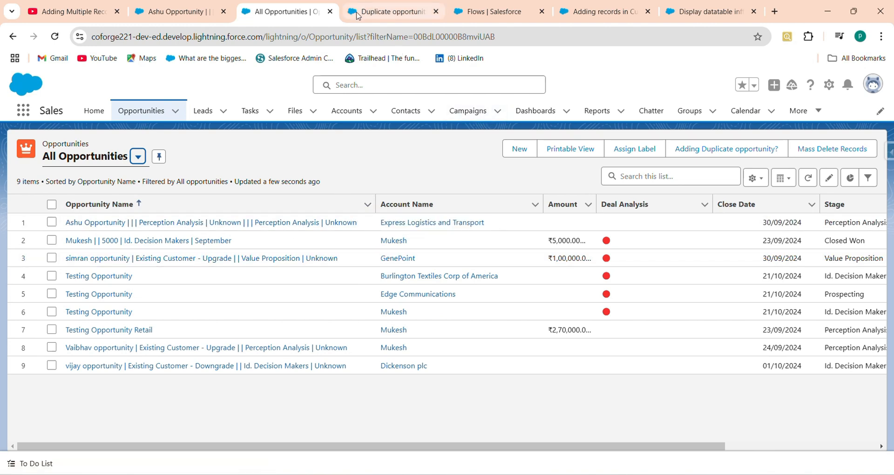
Add an Amount column to the data table on the flow's Adding Multiple Opportunity screen.
left_click(599, 14)
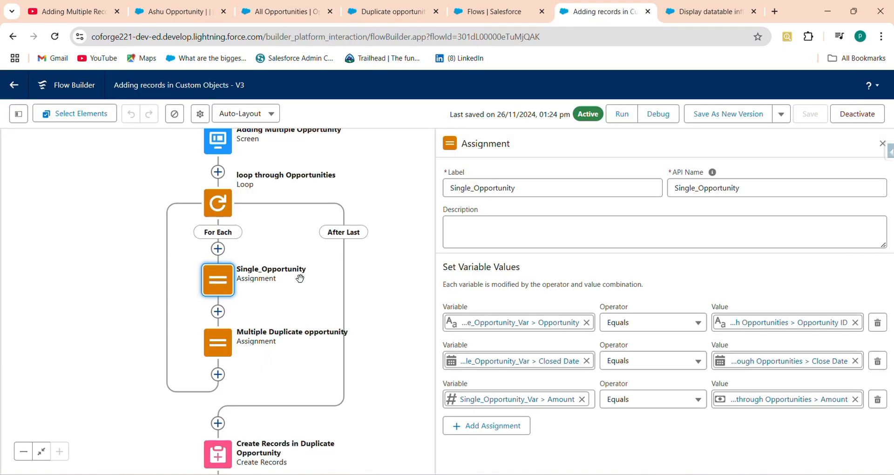
scroll(268, 229, "up", 3)
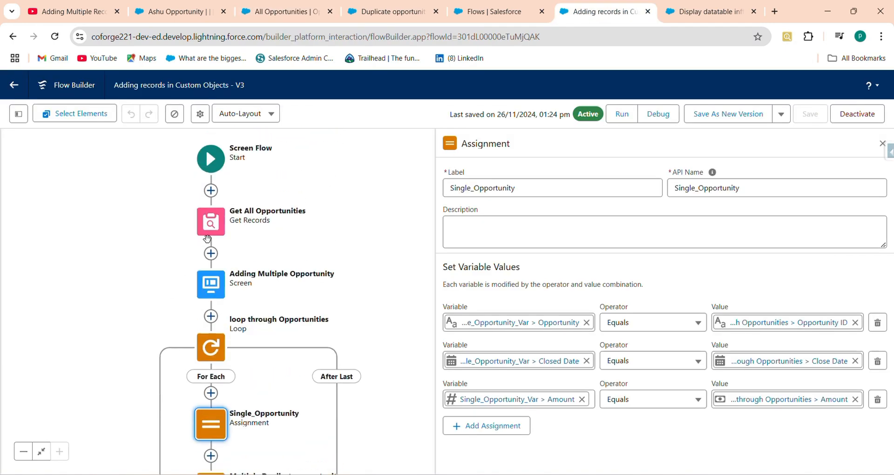
double_click(219, 291)
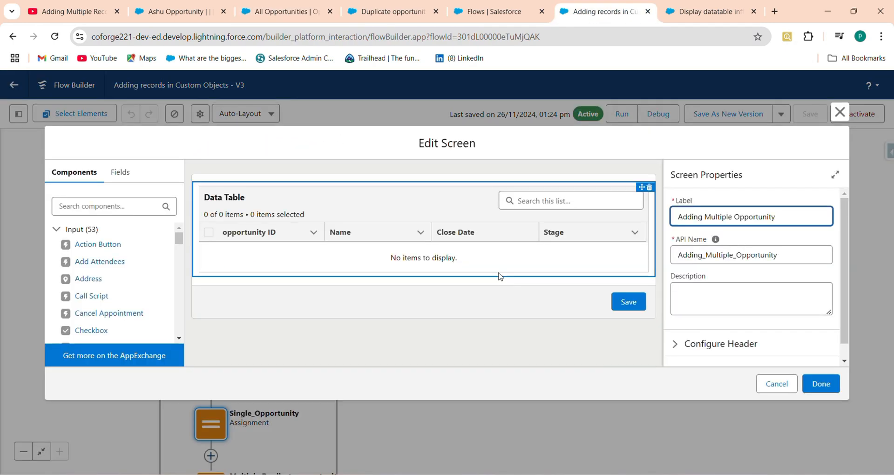
left_click(497, 260)
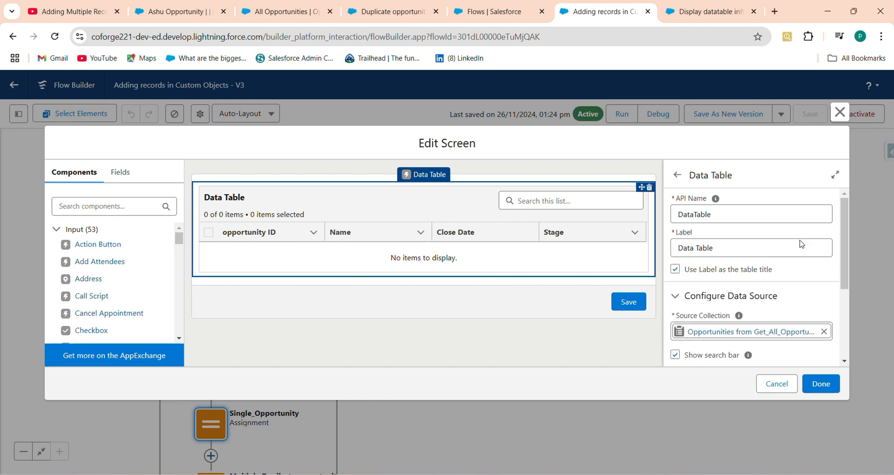
scroll(845, 254, "down", 3)
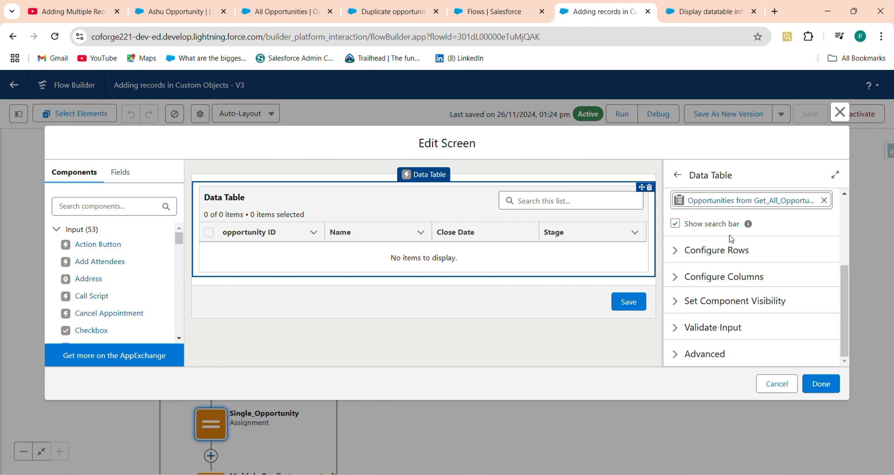
left_click(726, 277)
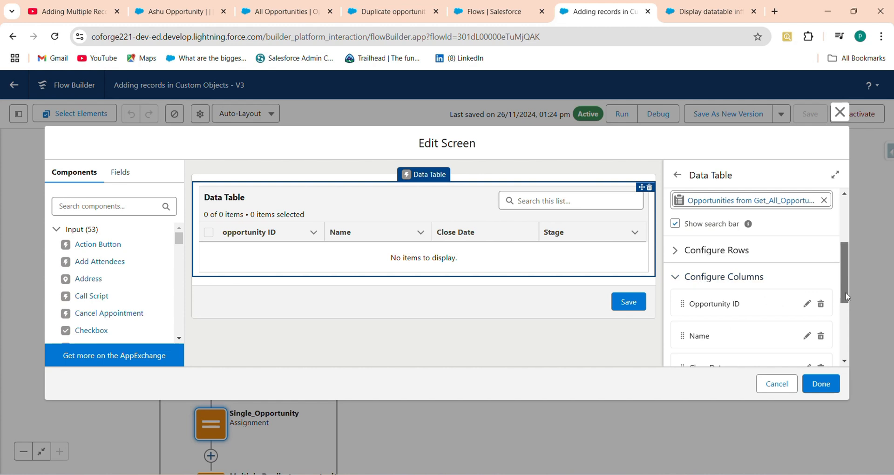
scroll(846, 292, "down", 3)
left_click(692, 278)
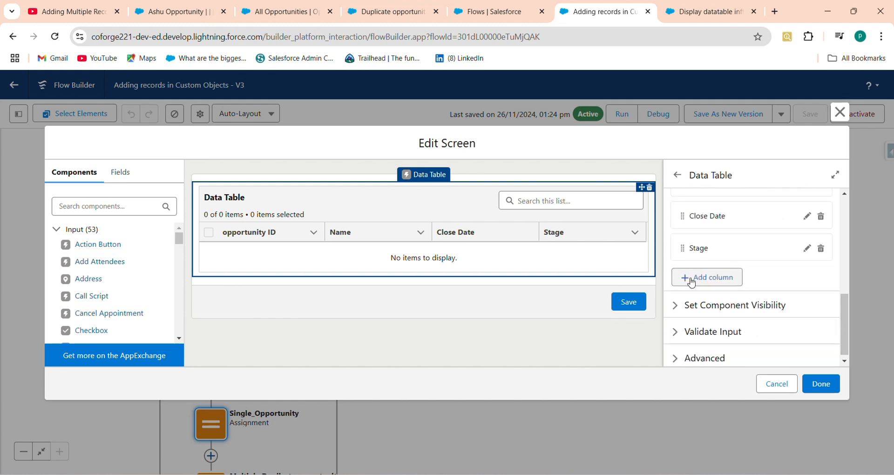
type("Amou")
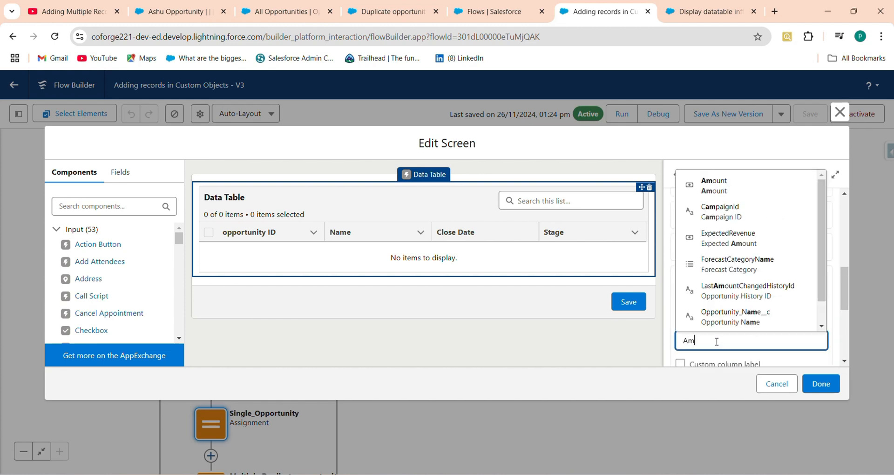
left_click(736, 260)
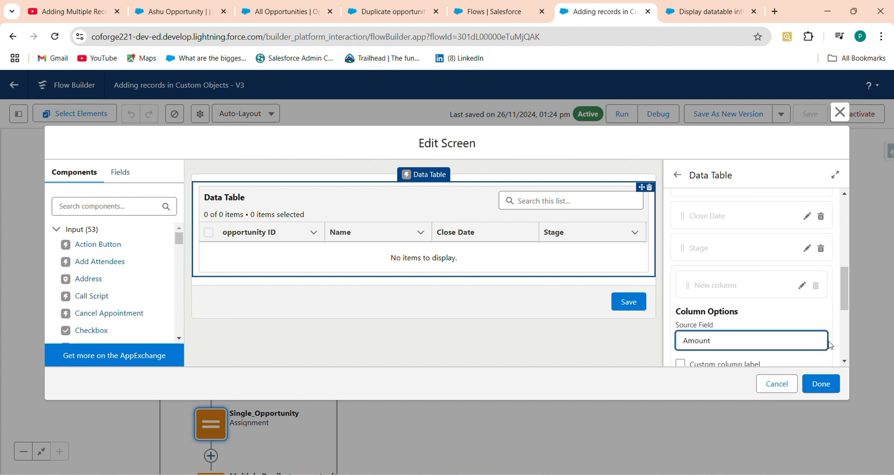
scroll(825, 326, "down", 3)
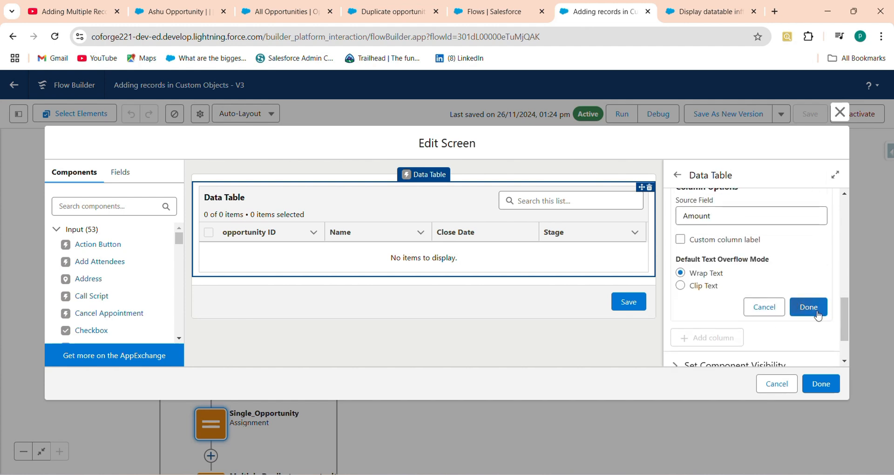
left_click(817, 308)
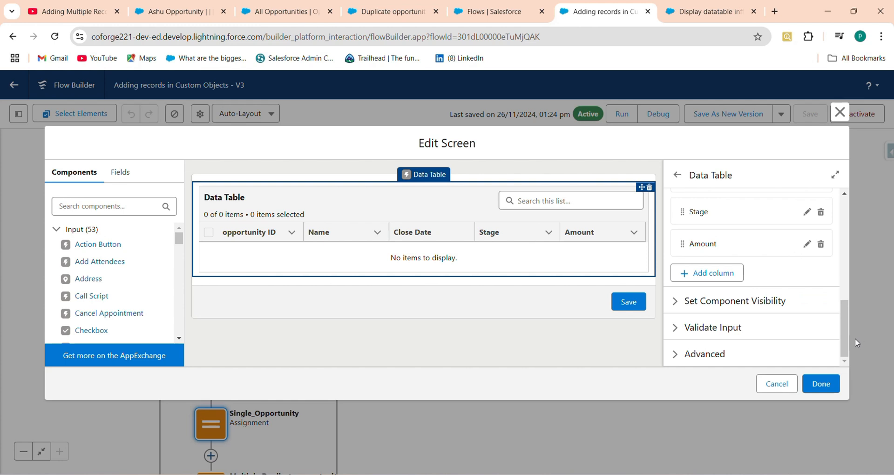
Move the data table's Amount column between Name and Close Date and finish editing the screen.
scroll(845, 334, "up", 2)
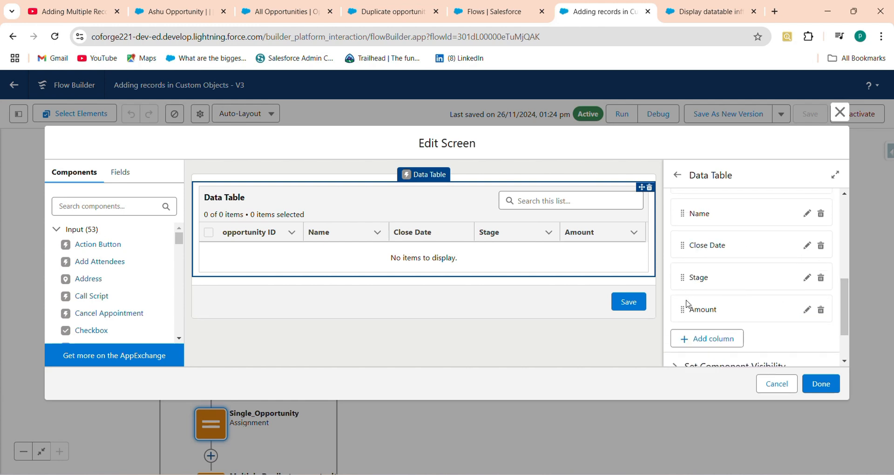
left_click_drag(682, 310, 718, 273)
left_click_drag(683, 312, 692, 252)
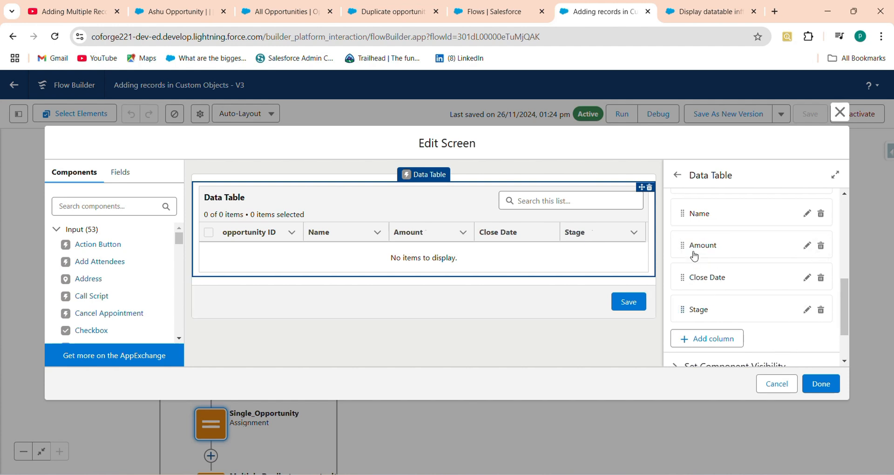
left_click(820, 384)
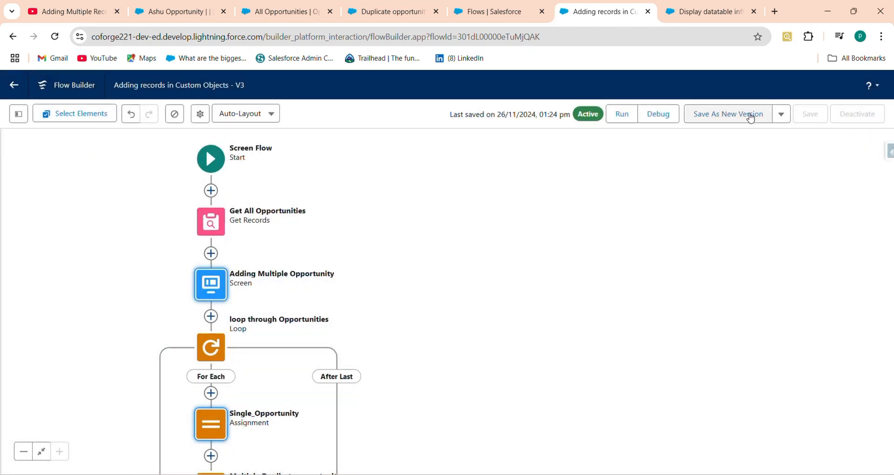
Save the flow as a new version with the same label and activate it.
left_click(728, 113)
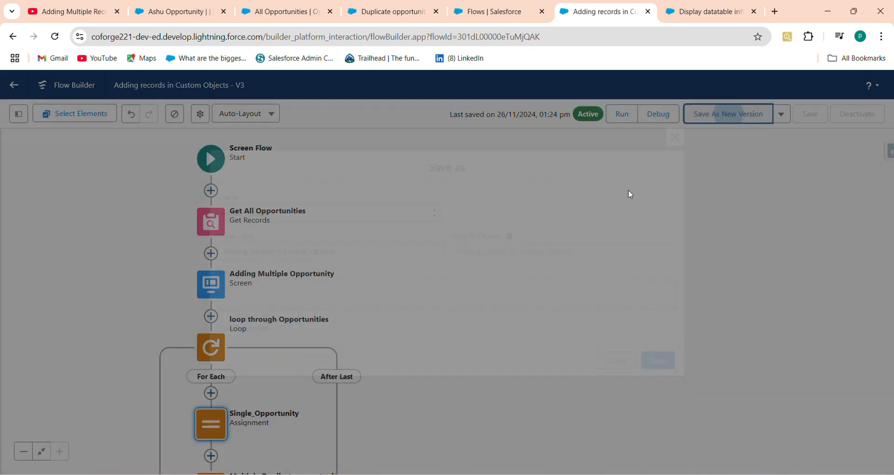
left_click(658, 366)
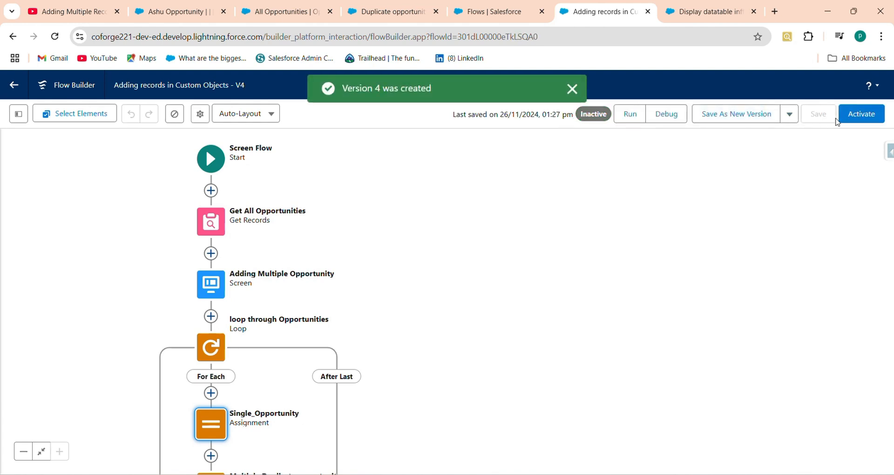
left_click(839, 121)
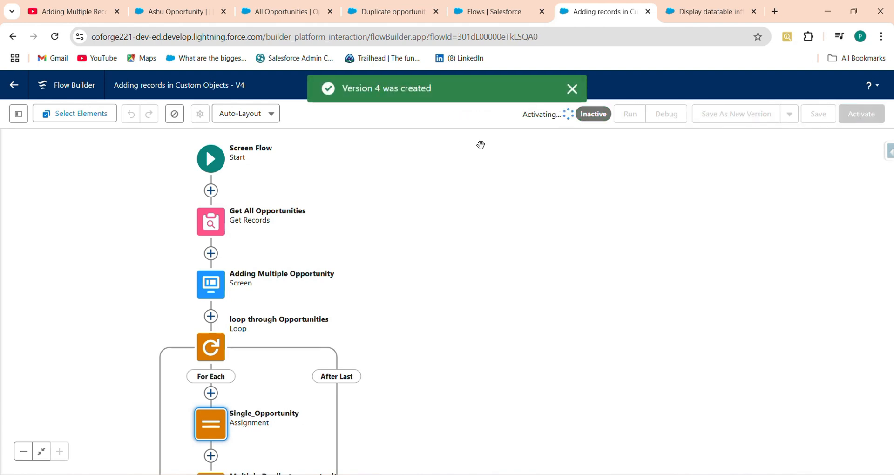
Reload the opportunity record page in the Sales app and launch the Adding Duplicate opportunity? flow from the All Opportunities list.
left_click(149, 11)
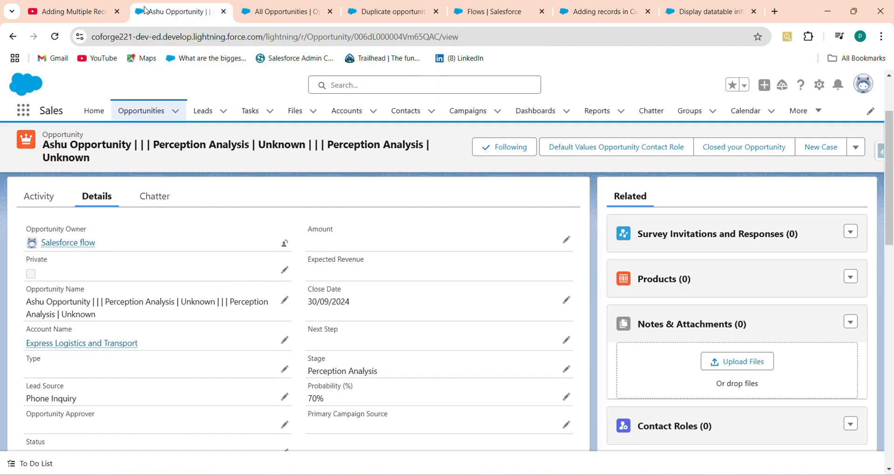
left_click(55, 40)
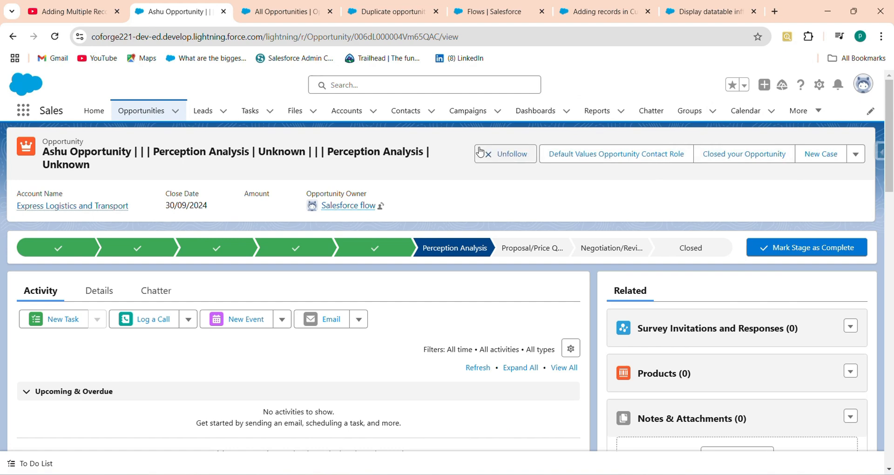
left_click(141, 111)
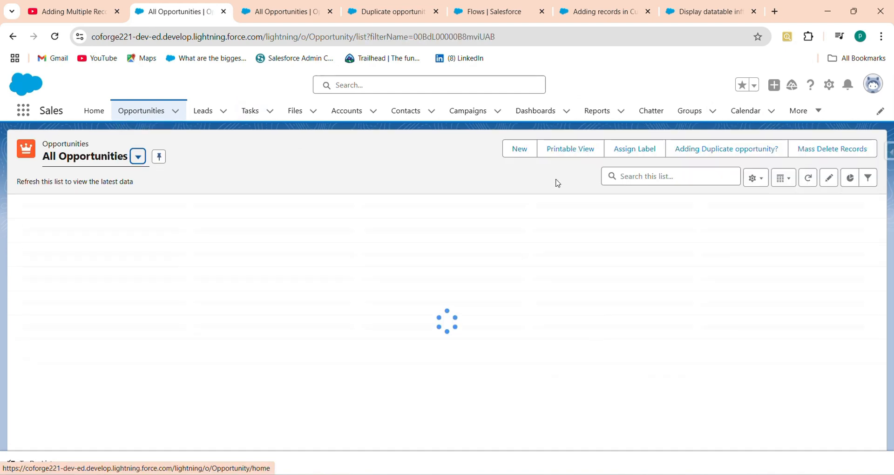
left_click(733, 150)
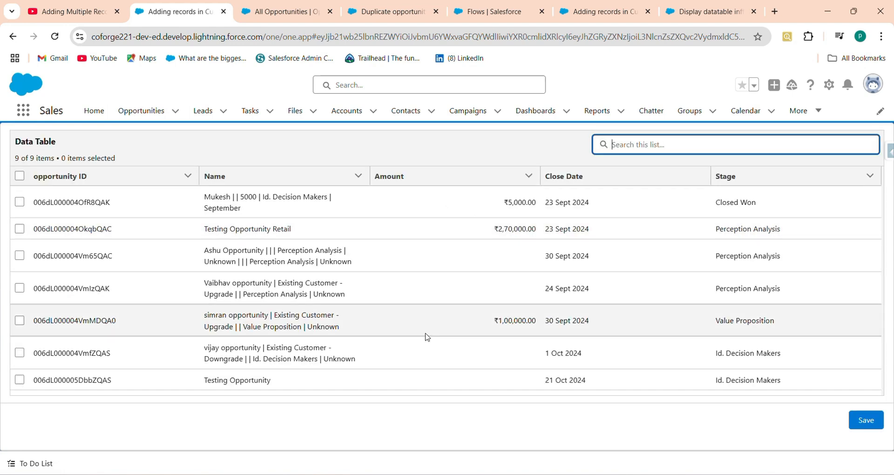
Select the opportunities with amounts ₹5,000.00, ₹2,70,000.00 and ₹1,00,000.00, save them as duplicates, and finish the flow.
left_click(20, 203)
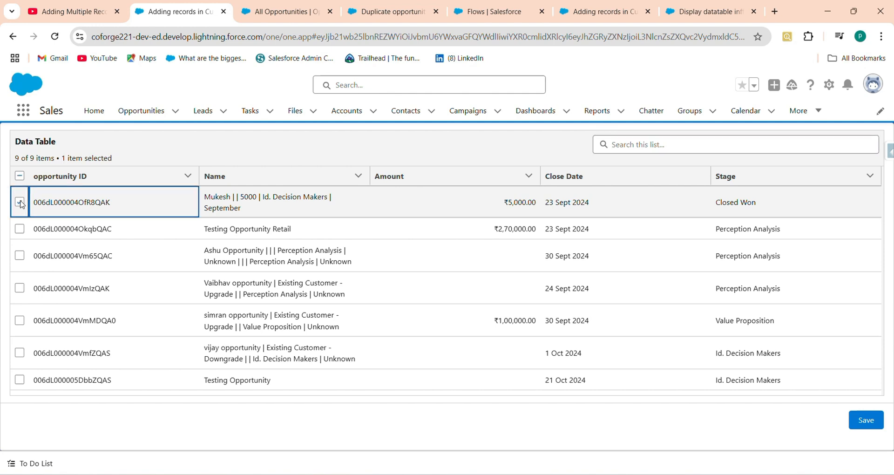
left_click(19, 229)
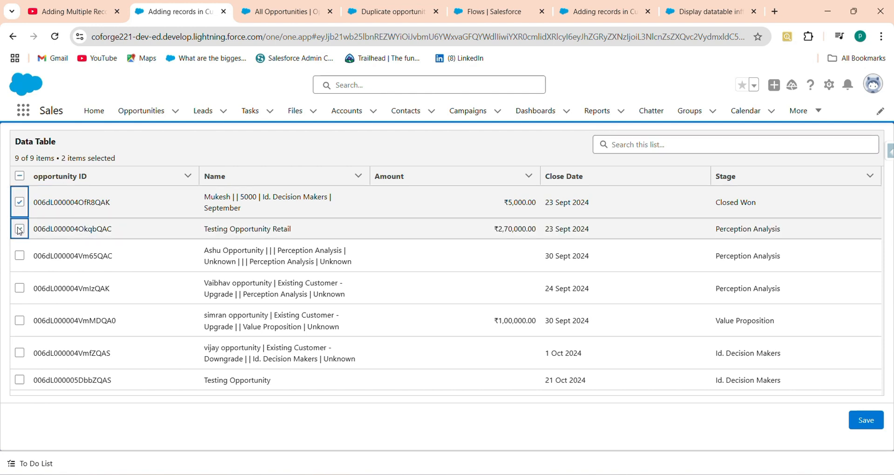
left_click(21, 321)
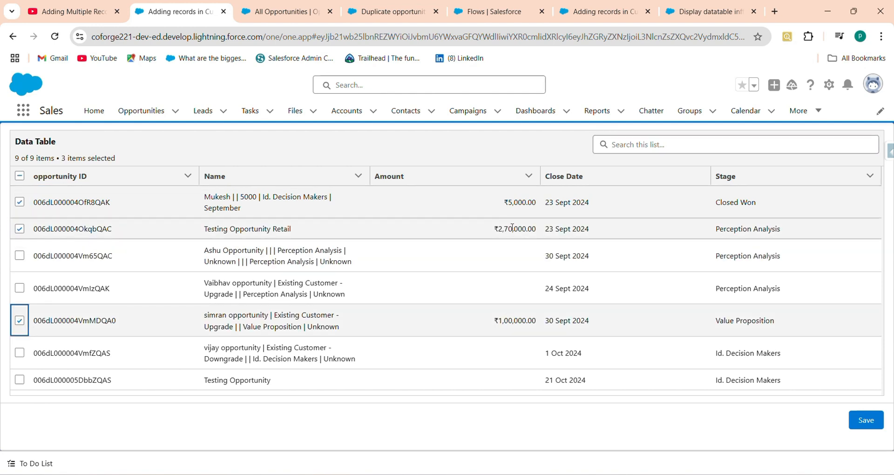
left_click(856, 423)
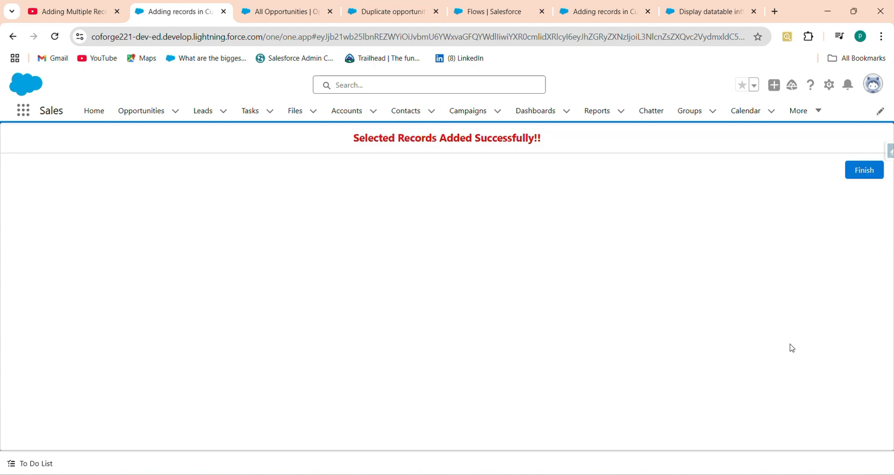
left_click(867, 171)
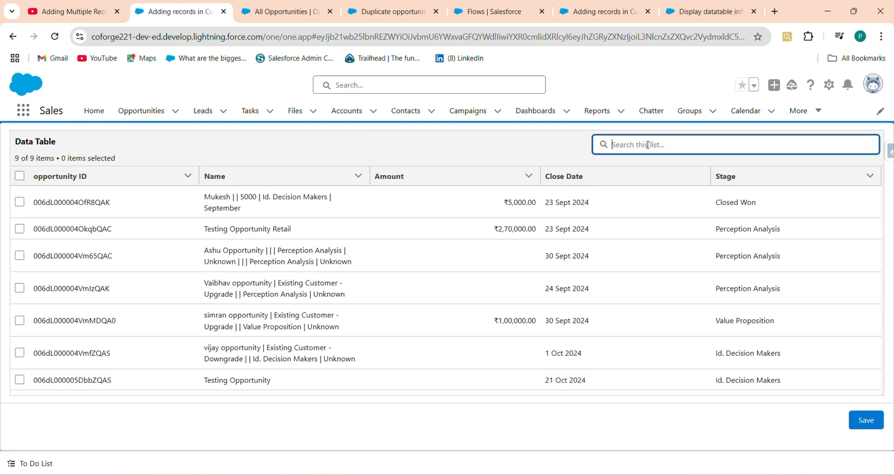
Open the Duplicate opportunity list and view its fields available for display without changing the selection.
left_click(801, 112)
left_click(764, 253)
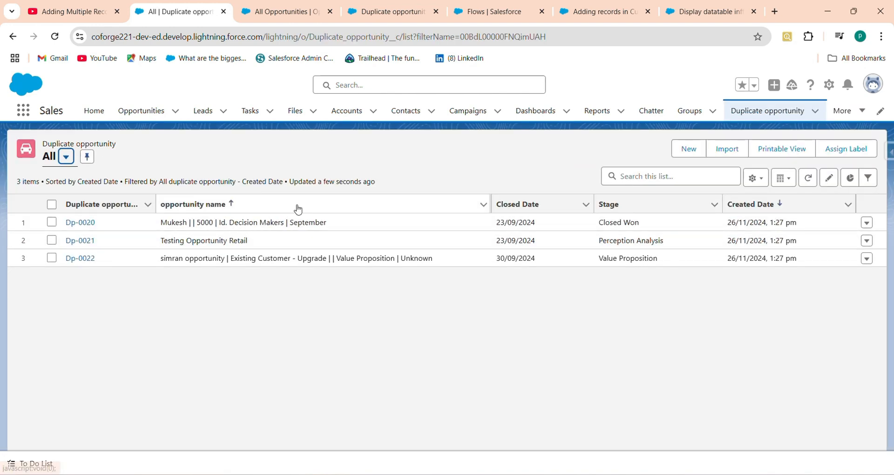
left_click(756, 178)
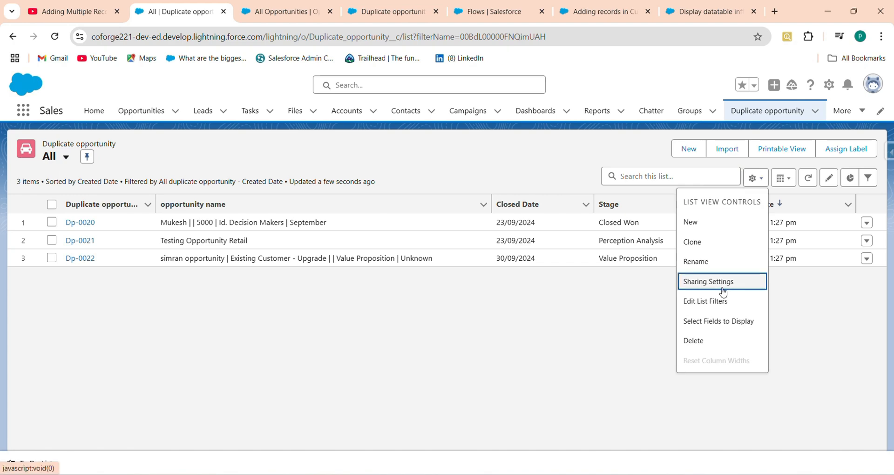
left_click(720, 320)
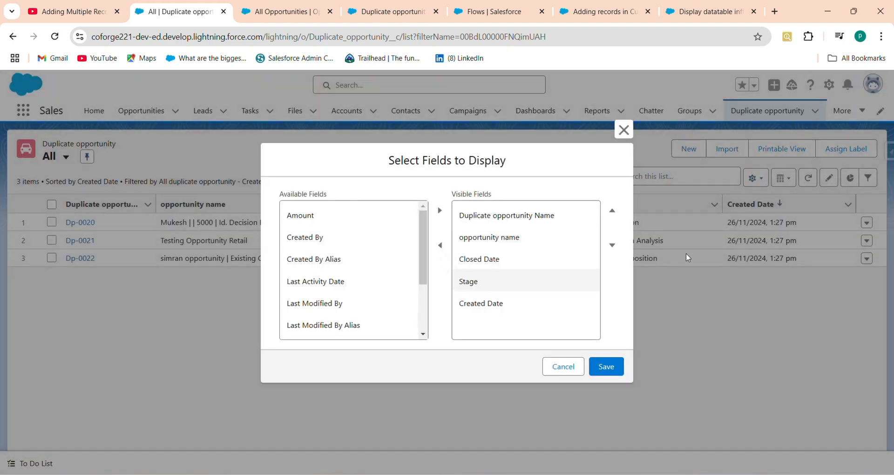
left_click(555, 371)
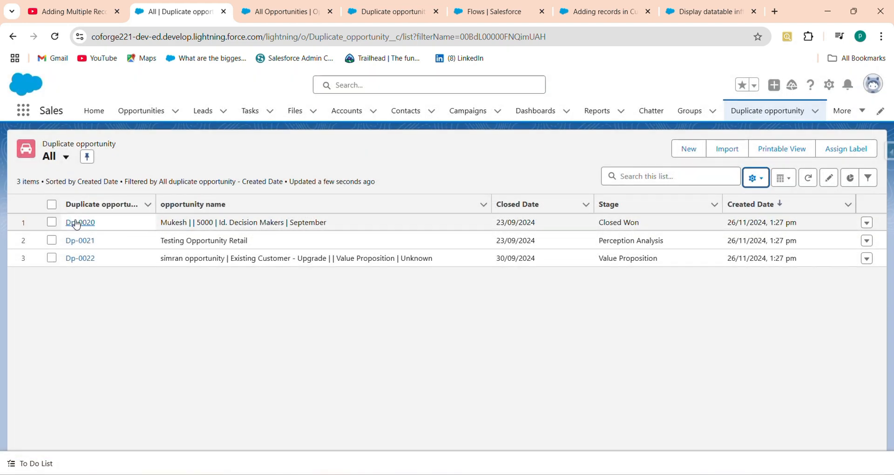
Check the details of duplicate opportunities Dp-0020 and Dp-0021, reloading the Dp-0020 page, and return to the list.
left_click(76, 226)
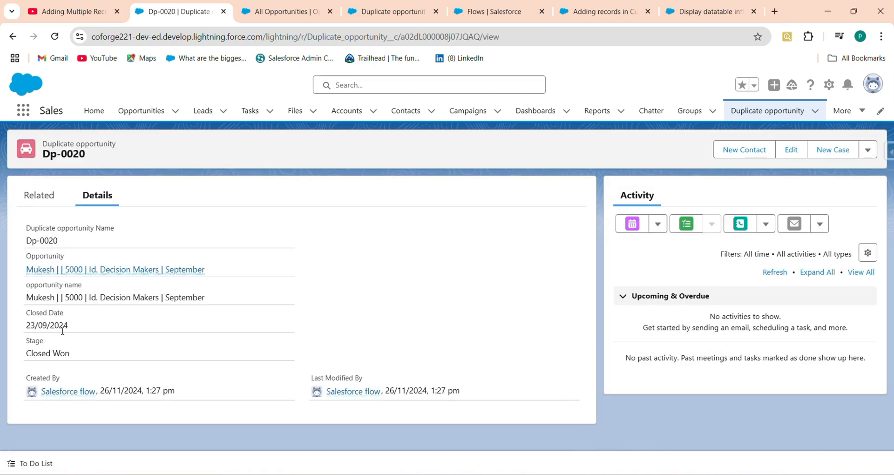
left_click(54, 40)
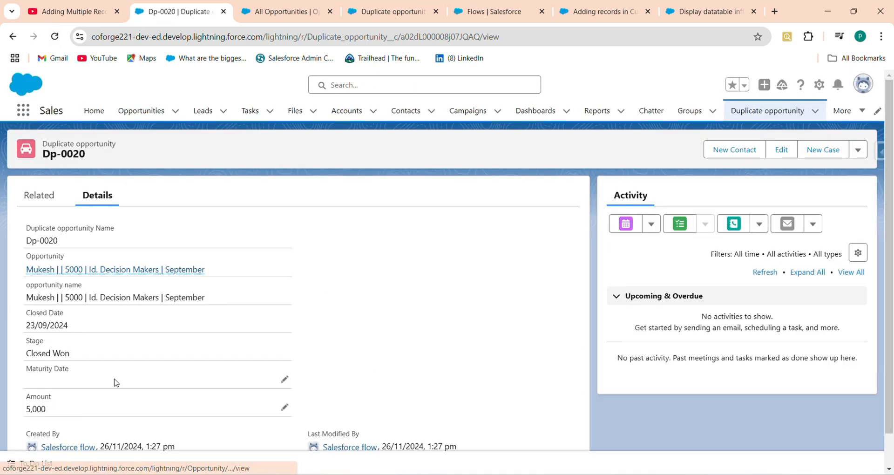
scroll(735, 367, "down", 1)
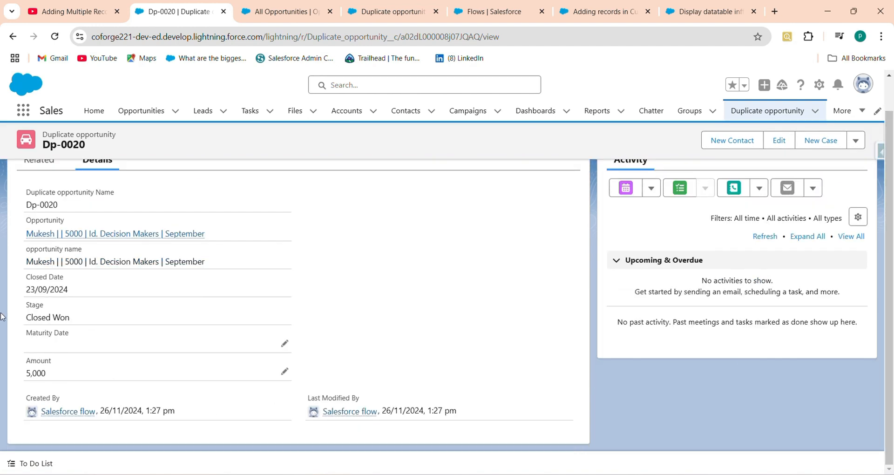
left_click(740, 112)
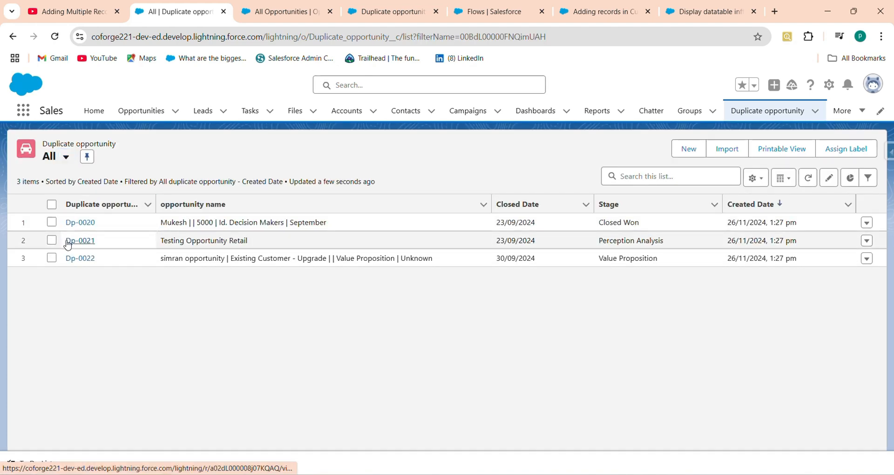
left_click(80, 240)
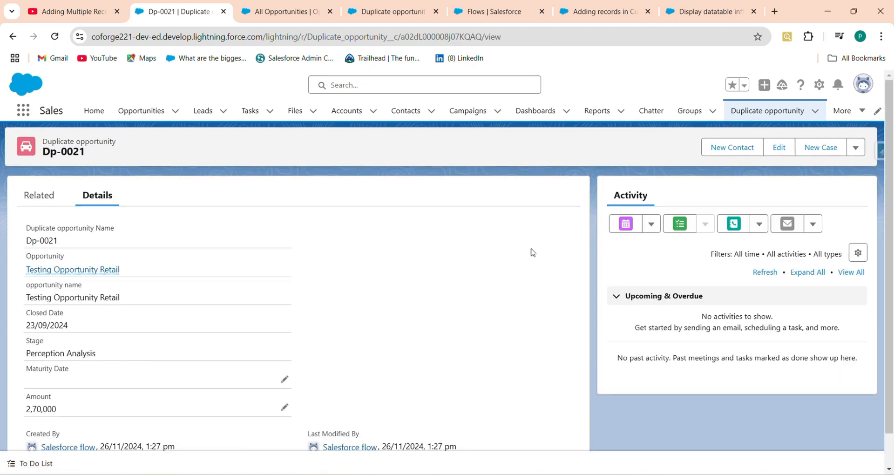
left_click(741, 113)
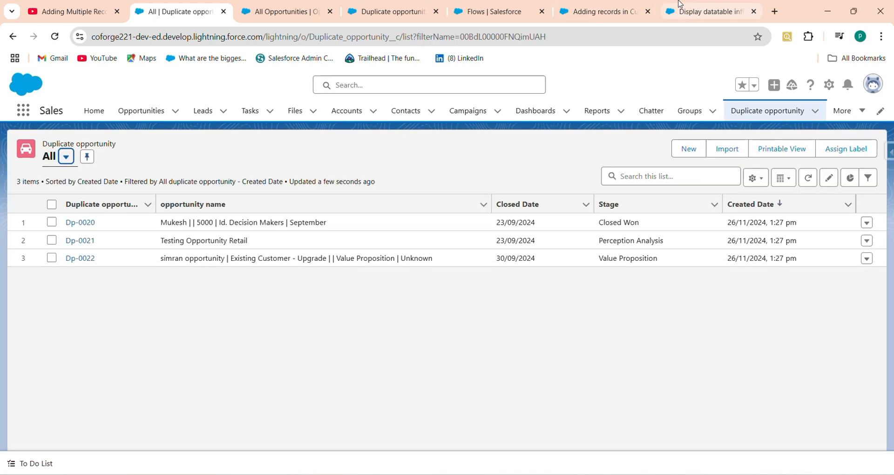
Review the Add Assignemnt element in the Display datatable inff flow and open Single_Opportunity in the Adding records in Custom Objects flow.
left_click(699, 11)
left_click(434, 274)
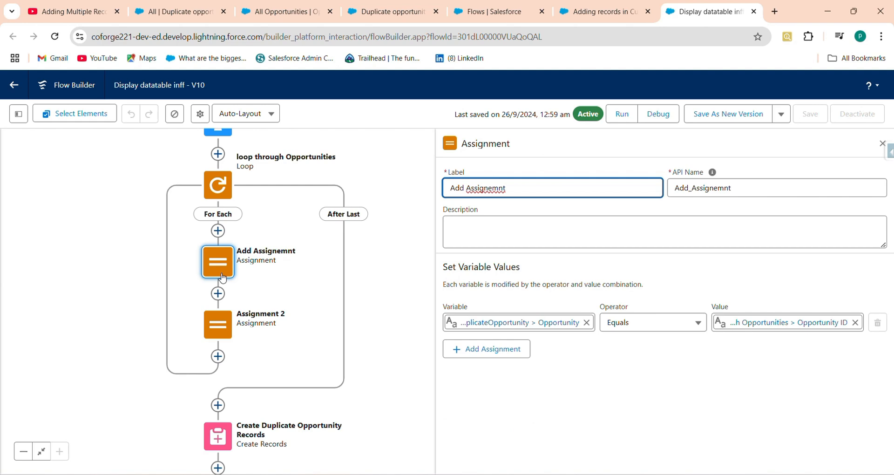
left_click(601, 11)
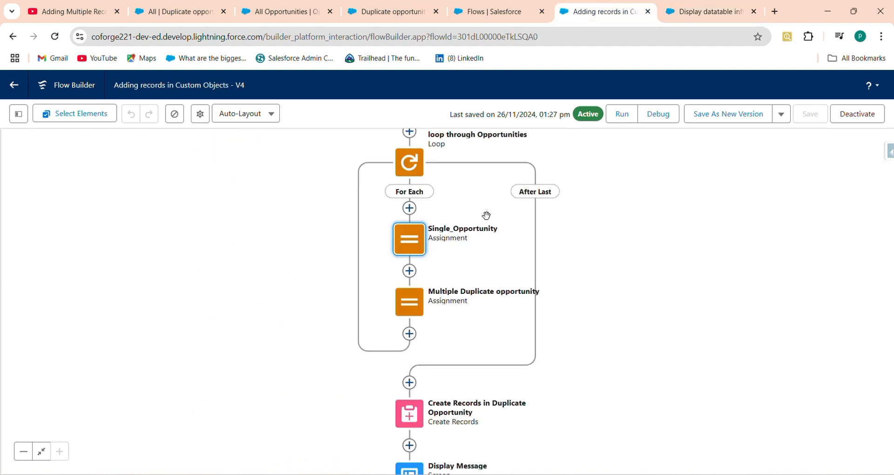
left_click(410, 236)
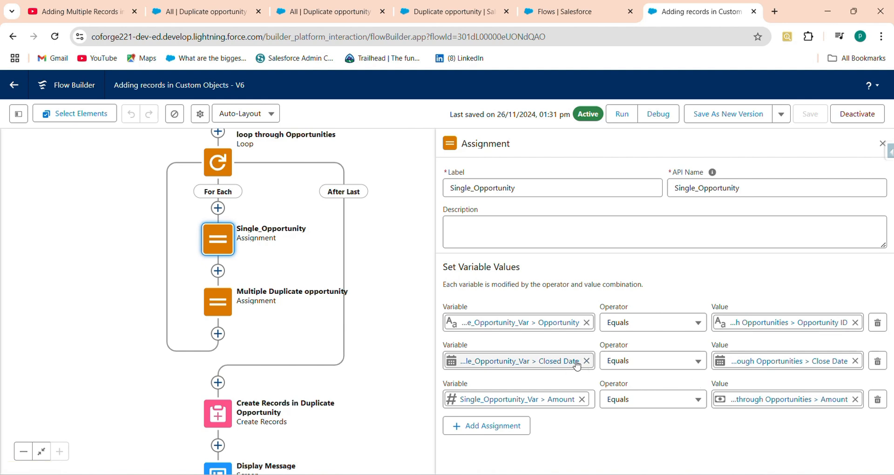
Replace the Closed Date variable in the Single_Opportunity assignment with Single_Opportunity_Var > Maturity Date.
left_click(587, 361)
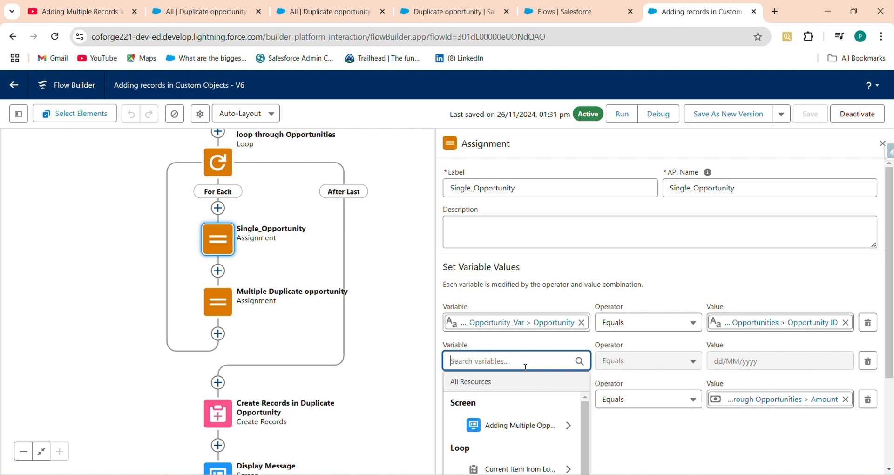
type("m")
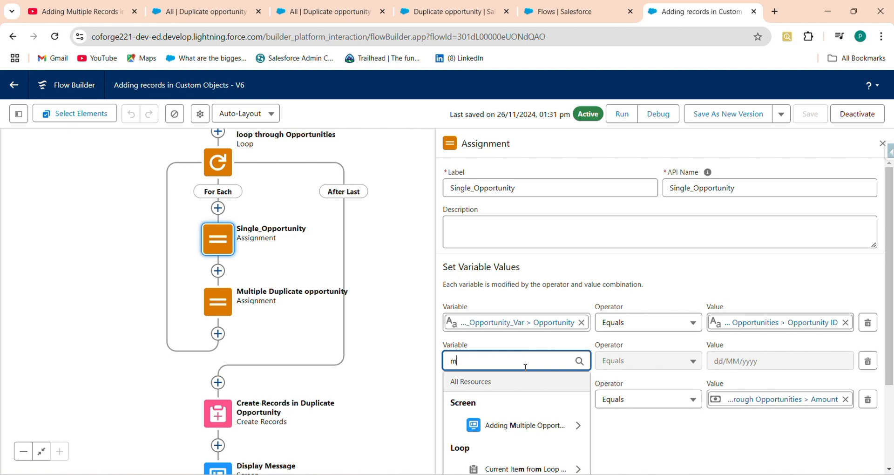
key("BackSpace")
type("sin")
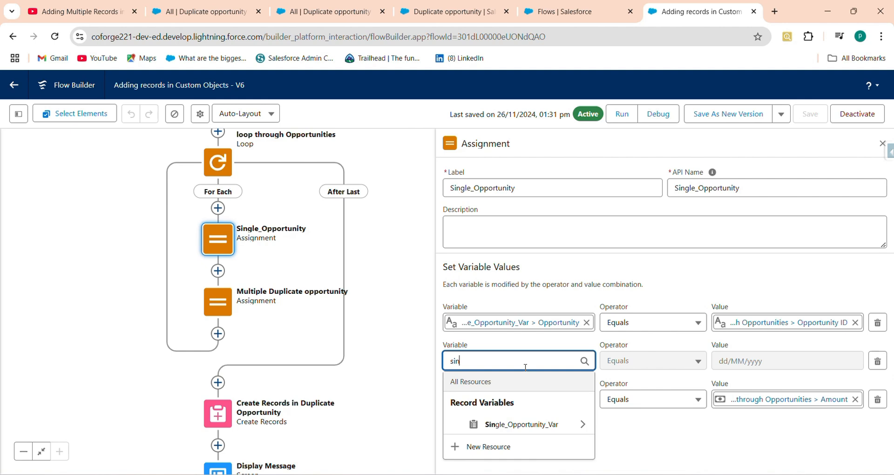
left_click(512, 425)
type("mat")
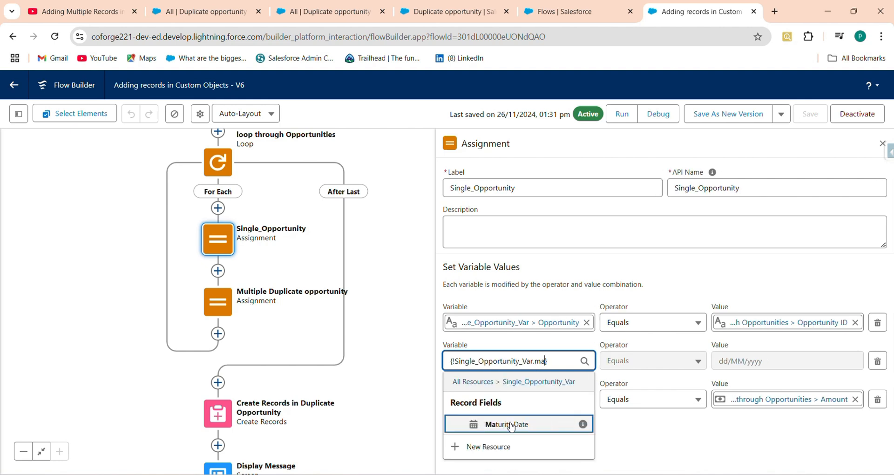
left_click(501, 425)
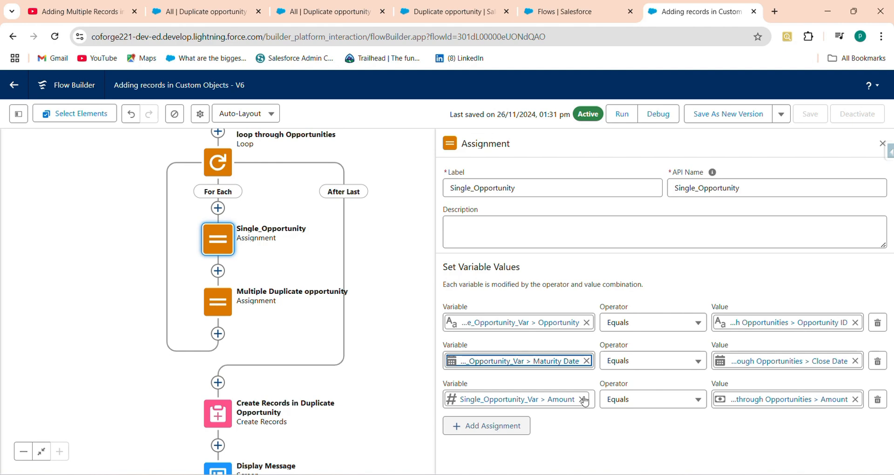
Save the updated Adding records in Custom Objects flow as a new version and activate it.
left_click(741, 115)
left_click(665, 363)
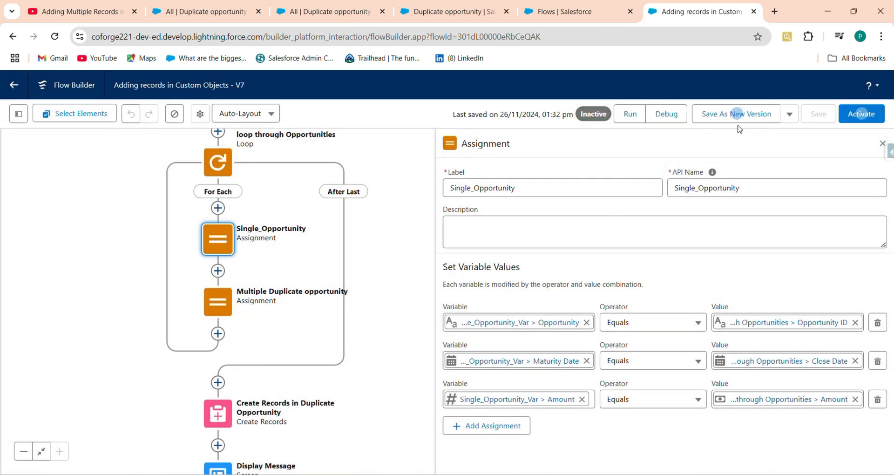
left_click(854, 112)
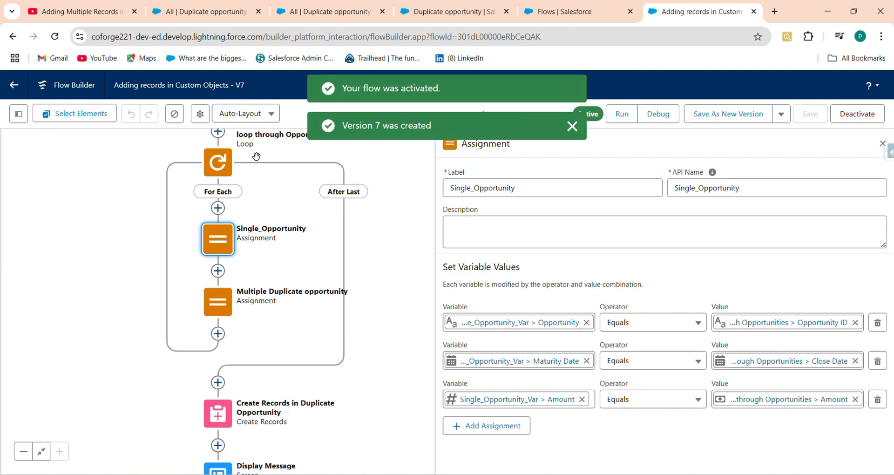
Delete the duplicate opportunity records Dp-0023, Dp-0024 and Dp-0025 from the Sales app list.
left_click(251, 11)
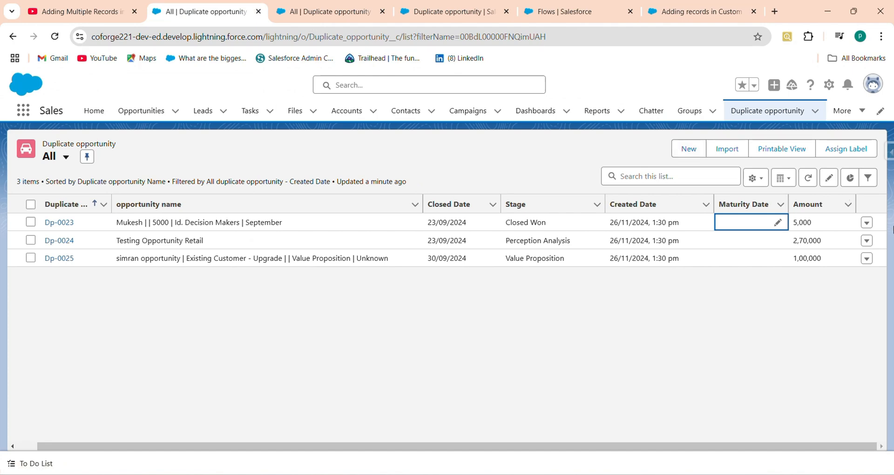
left_click(868, 224)
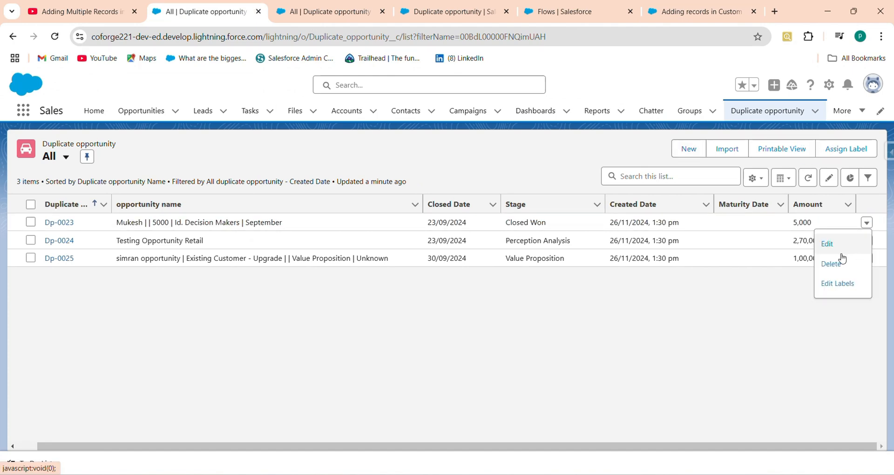
left_click(836, 268)
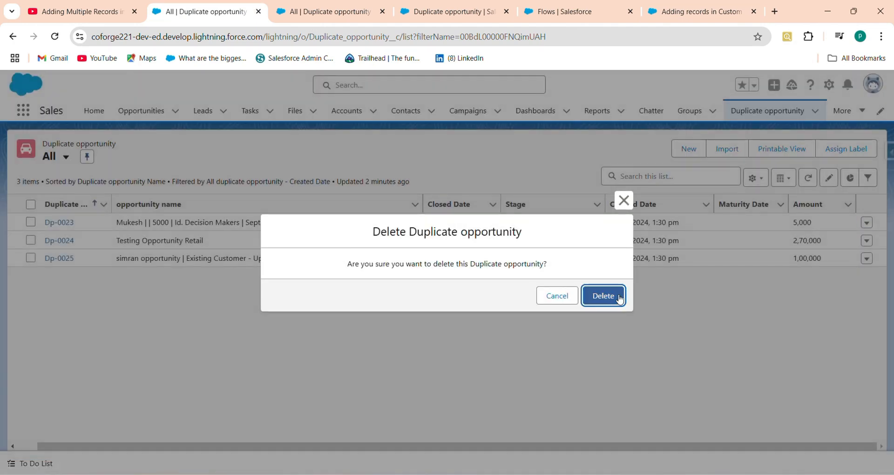
left_click(601, 295)
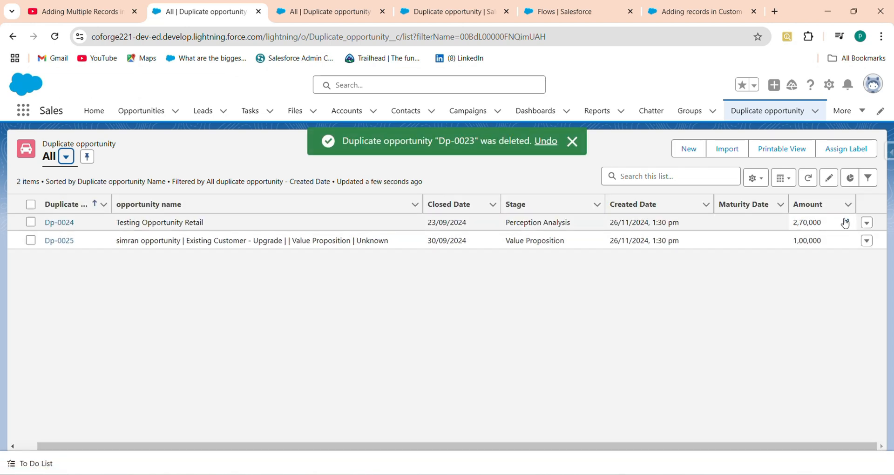
left_click(867, 223)
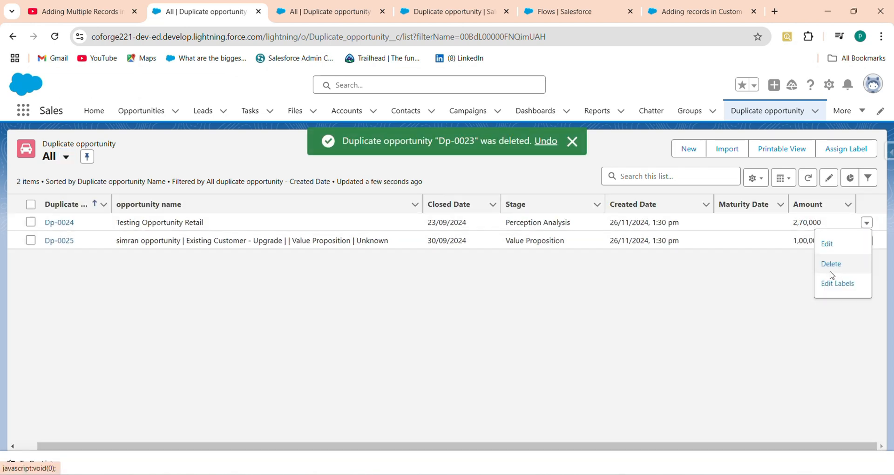
left_click(832, 273)
left_click(601, 296)
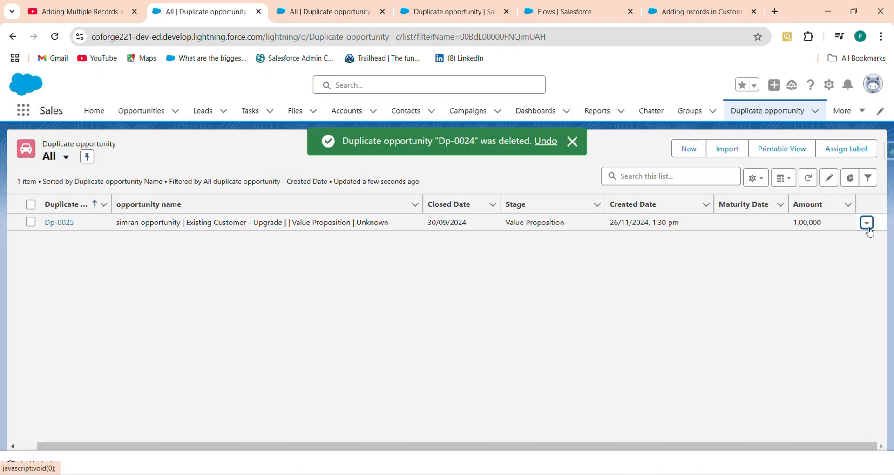
left_click(866, 222)
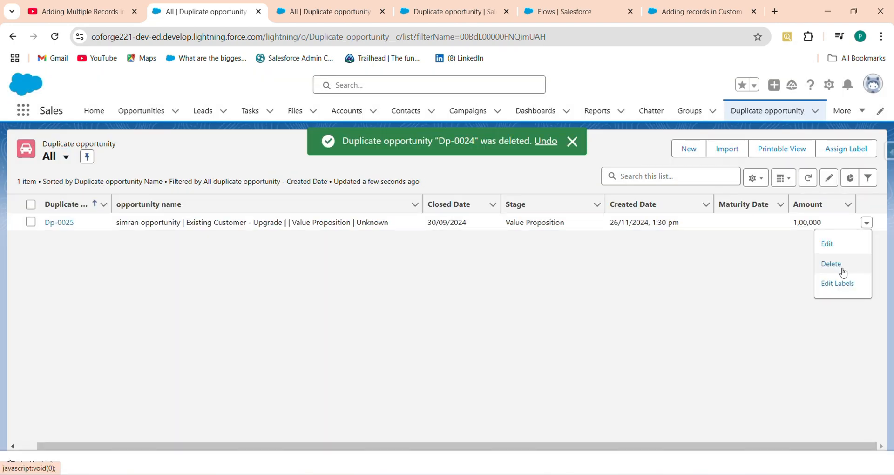
left_click(833, 264)
left_click(601, 295)
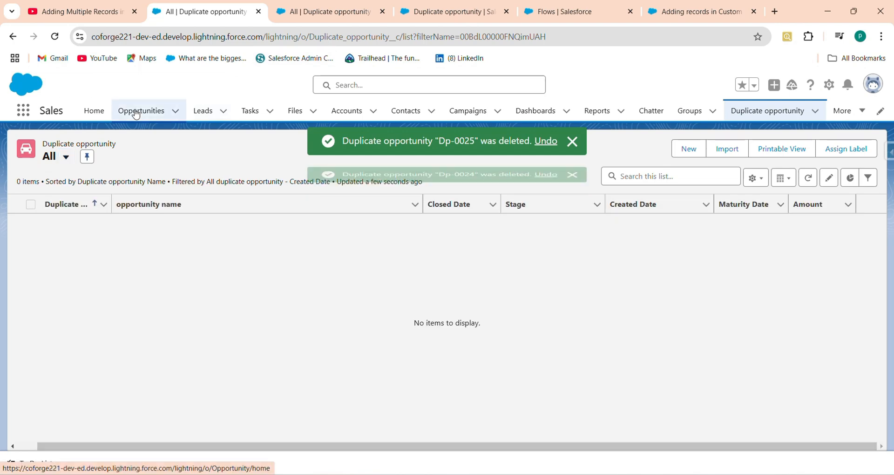
Run the flow from All Opportunities to duplicate the ₹5,000.00, ₹2,70,000.00 and ₹1,00,000.00 opportunities, and open the Duplicate opportunity list.
left_click(133, 111)
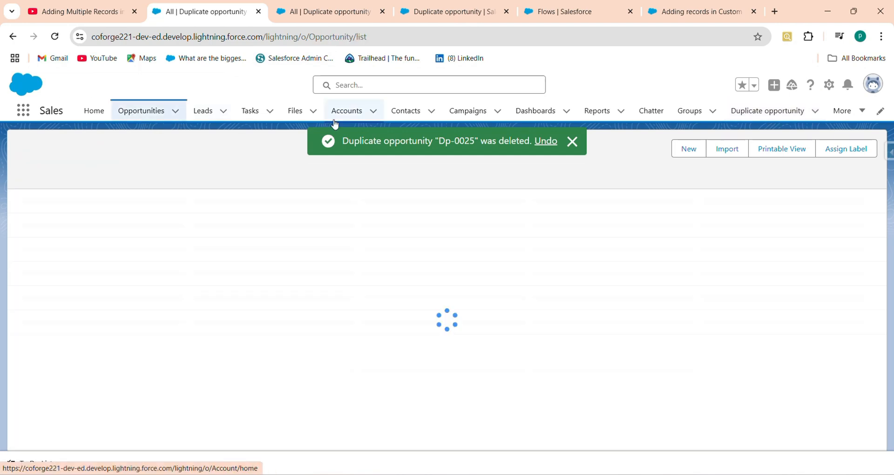
left_click(725, 149)
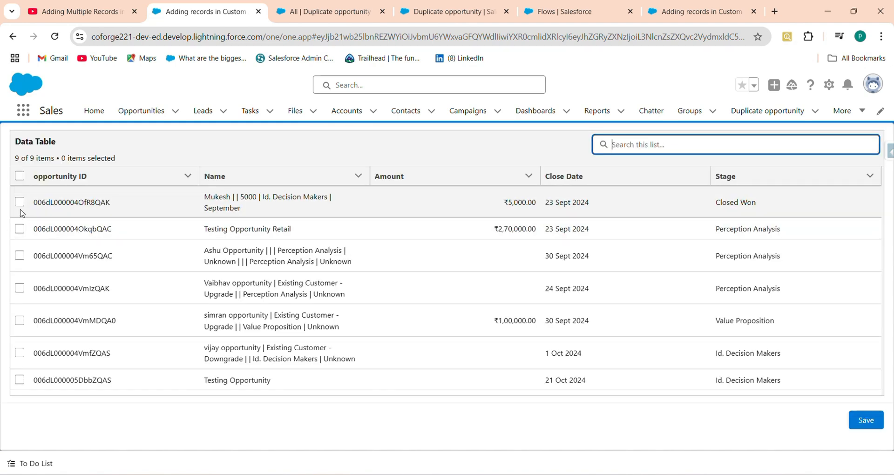
left_click(20, 201)
left_click(19, 228)
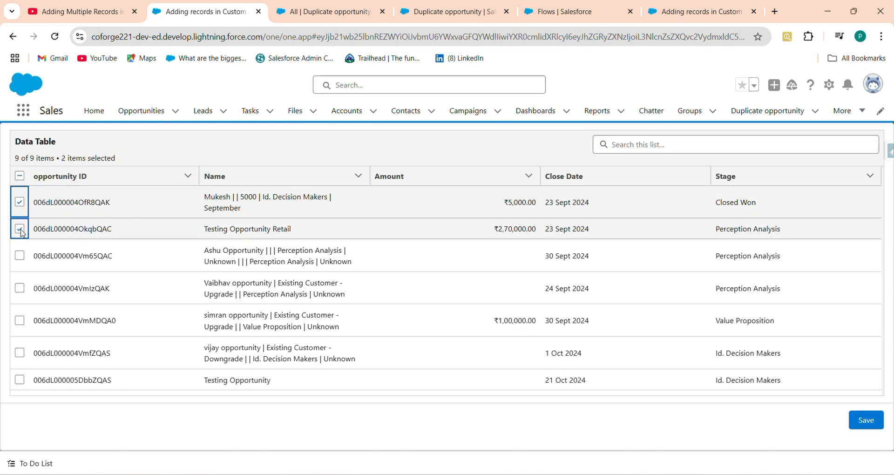
left_click(20, 320)
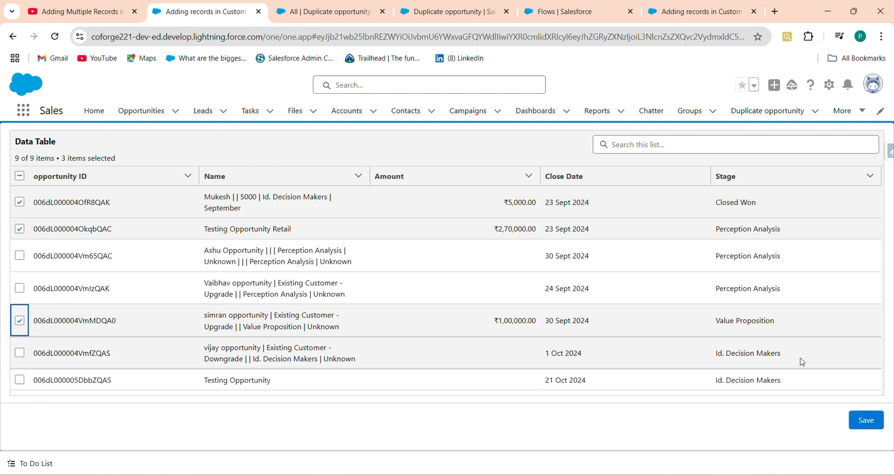
left_click(864, 420)
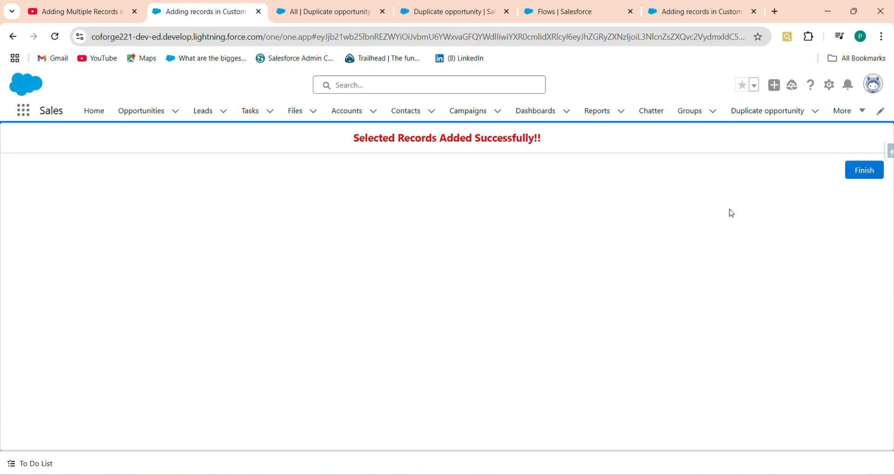
left_click(866, 171)
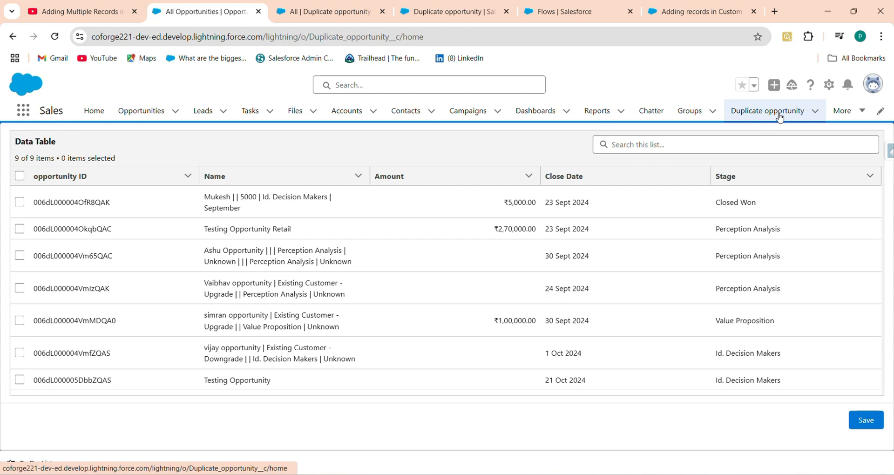
left_click(781, 117)
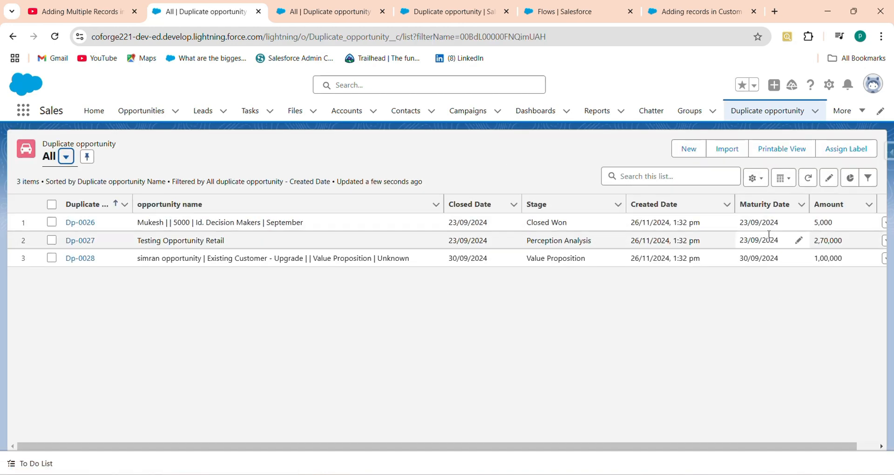